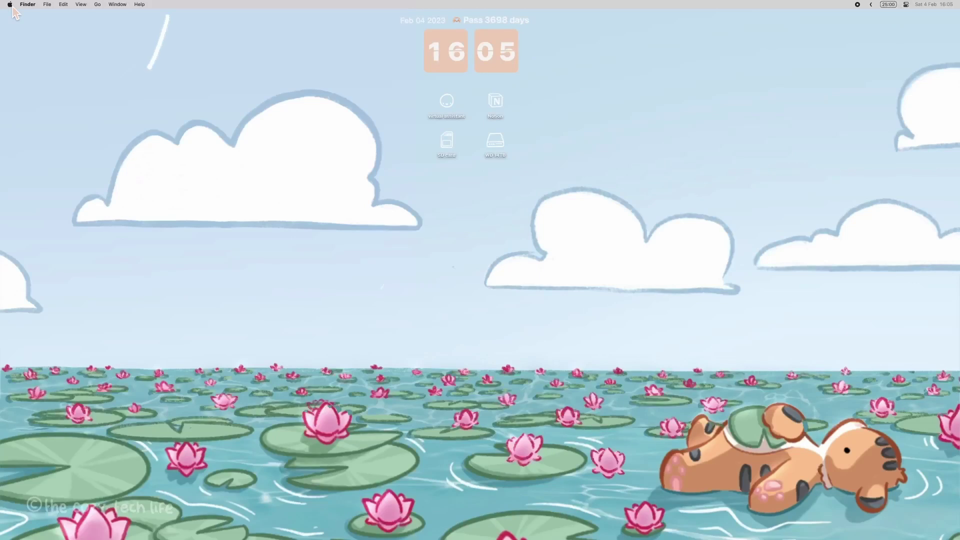
Step: Open the Appearance settings and check the highlight colour, leaving it on Yellow
{"action": "left_click", "coordinate": [10, 5]}
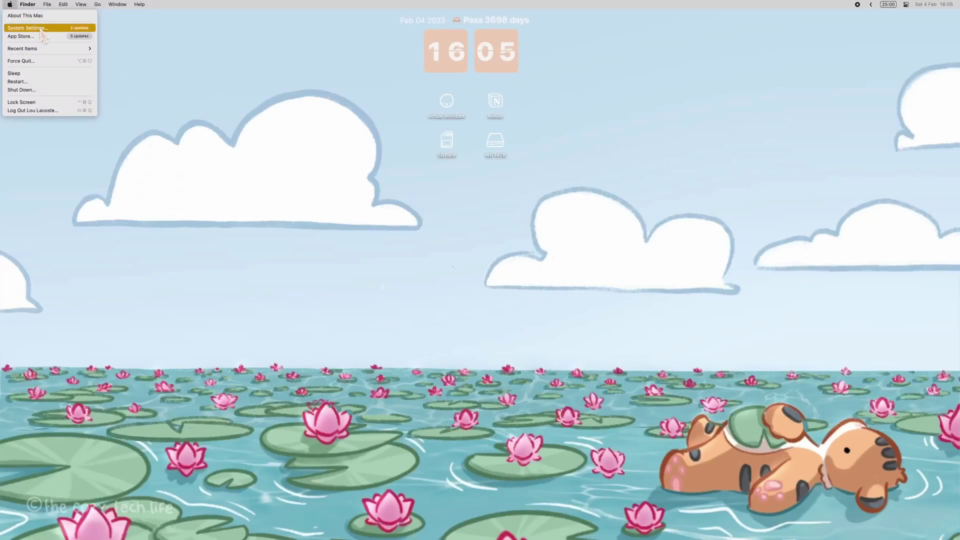
{"action": "left_click", "coordinate": [45, 30]}
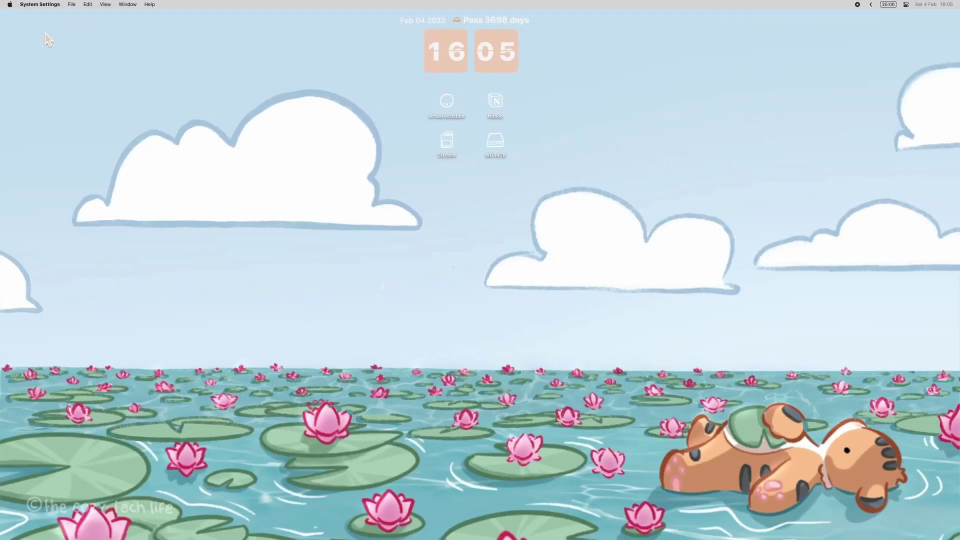
{"action": "scroll", "coordinate": [260, 322], "scroll_direction": "down", "scroll_amount": 5}
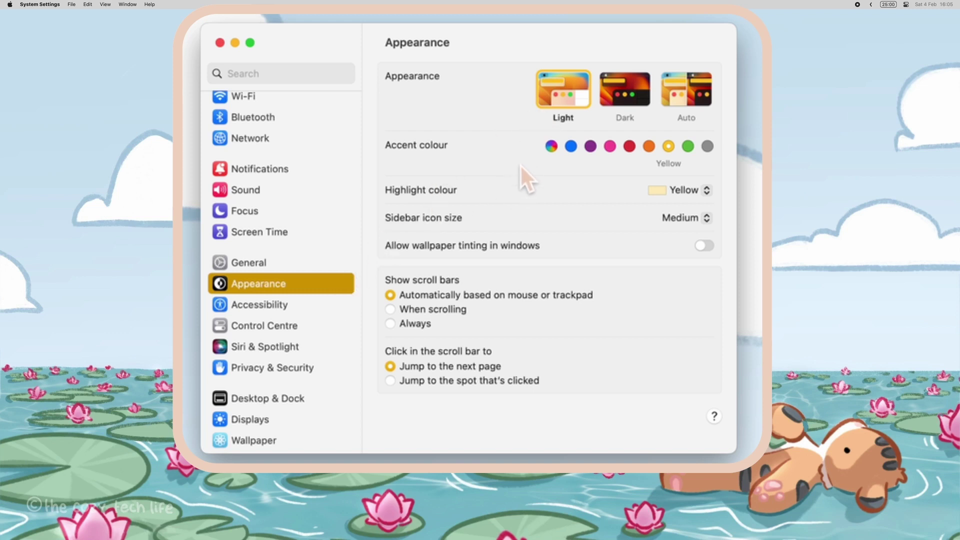
{"action": "left_click", "coordinate": [706, 191]}
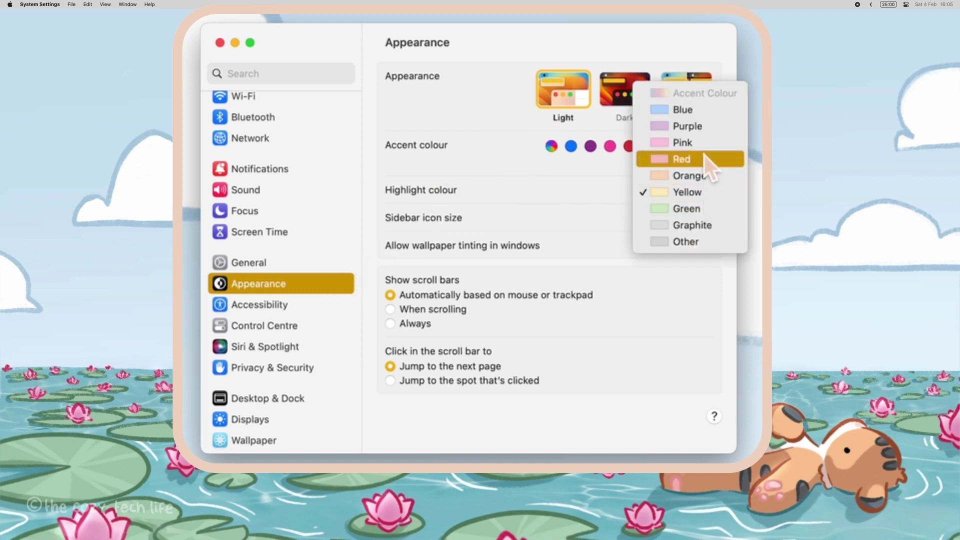
{"action": "left_click", "coordinate": [594, 197]}
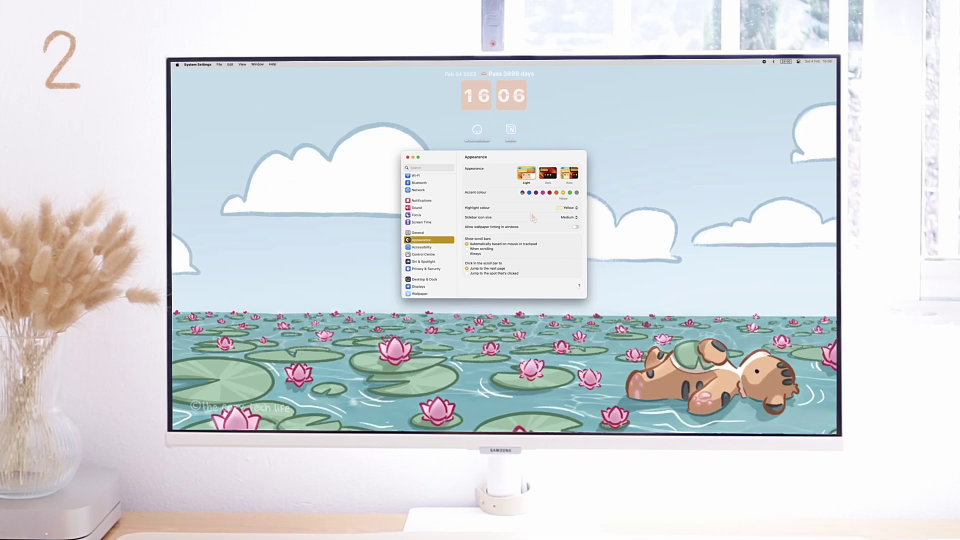
Step: Shrink the Dock slightly in Desktop & Dock, keeping Genie Effect for minimising windows
{"action": "left_click", "coordinate": [435, 279]}
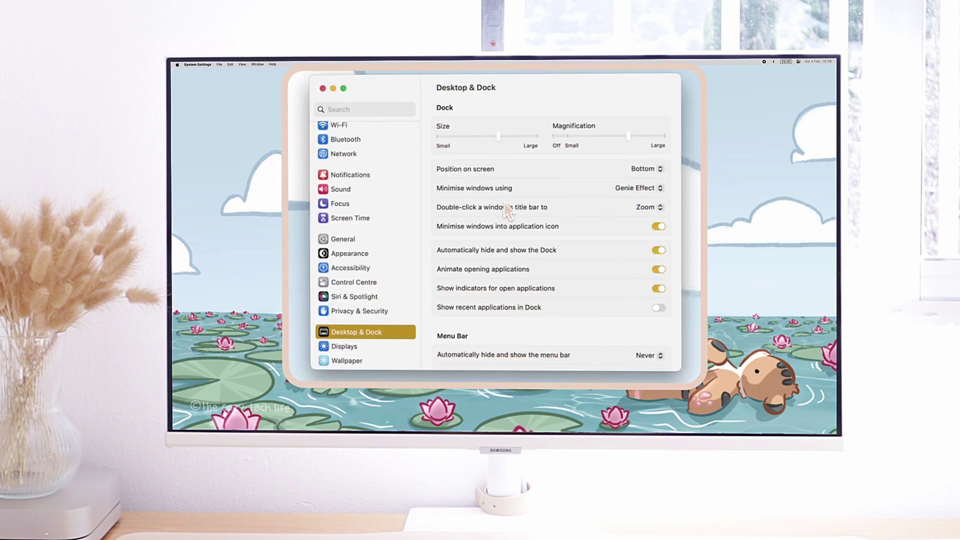
{"action": "mouse_move", "coordinate": [503, 138]}
{"action": "left_mouse_down"}
{"action": "mouse_move", "coordinate": [520, 137]}
{"action": "mouse_move", "coordinate": [481, 138]}
{"action": "mouse_move", "coordinate": [496, 137]}
{"action": "left_mouse_up"}
{"action": "left_click", "coordinate": [664, 189]}
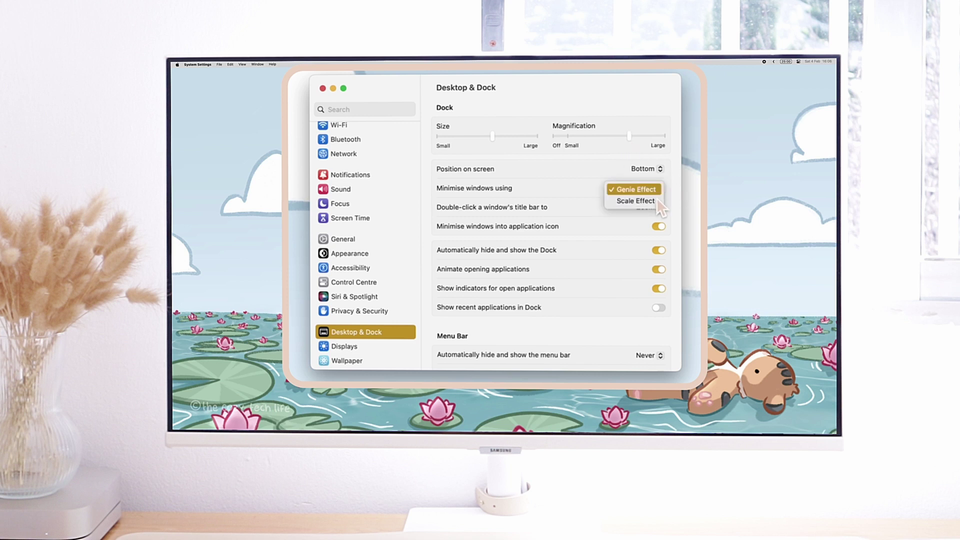
{"action": "left_click", "coordinate": [640, 191]}
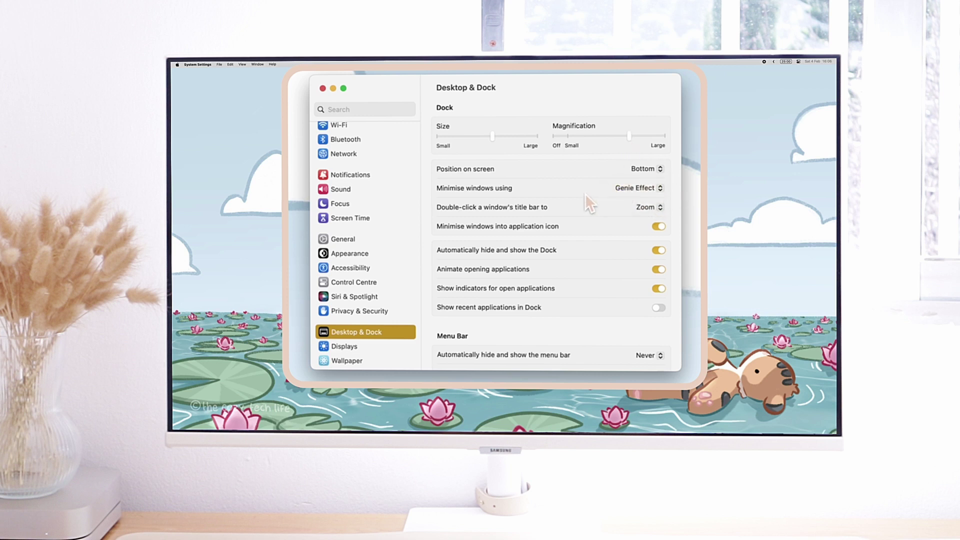
{"action": "scroll", "coordinate": [578, 241], "scroll_direction": "down", "scroll_amount": 5}
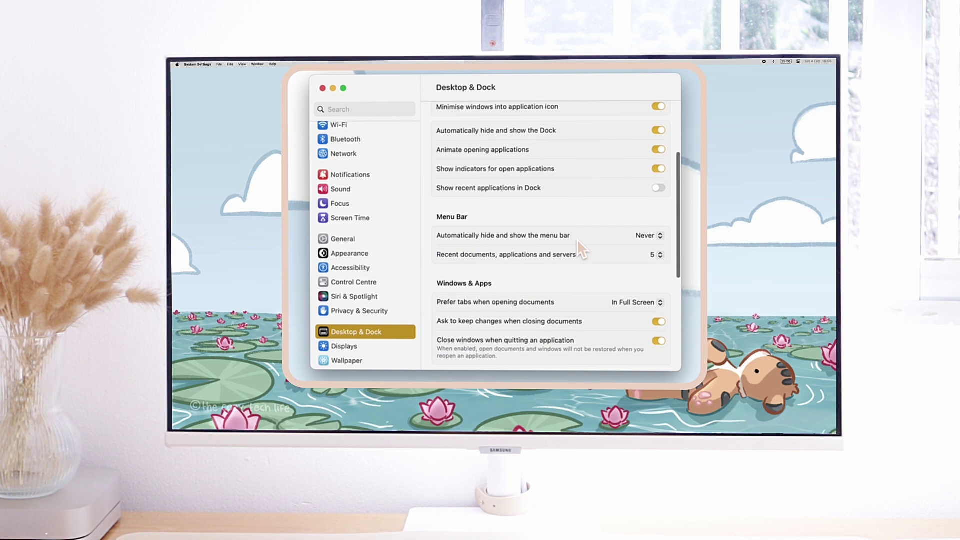
{"action": "scroll", "coordinate": [578, 240], "scroll_direction": "down", "scroll_amount": 5}
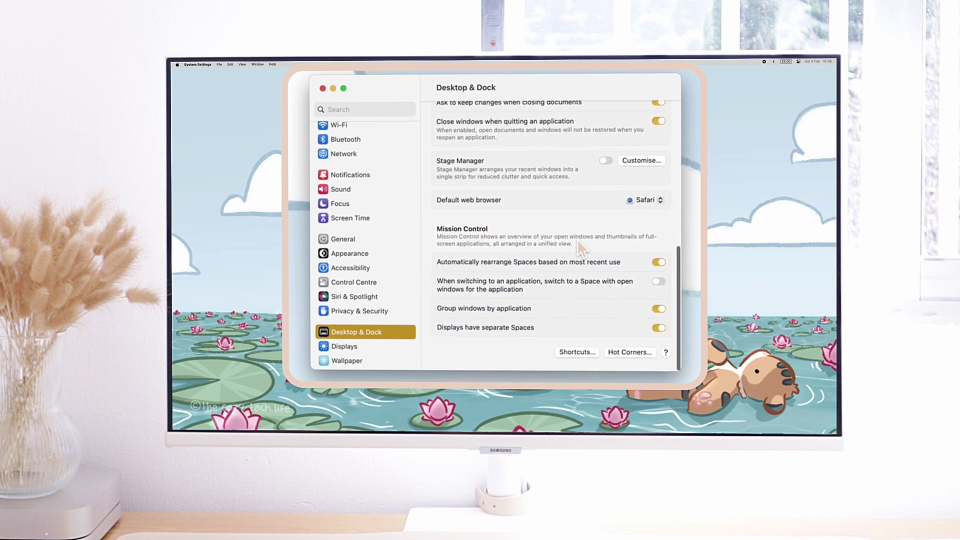
{"action": "scroll", "coordinate": [577, 239], "scroll_direction": "up", "scroll_amount": 5}
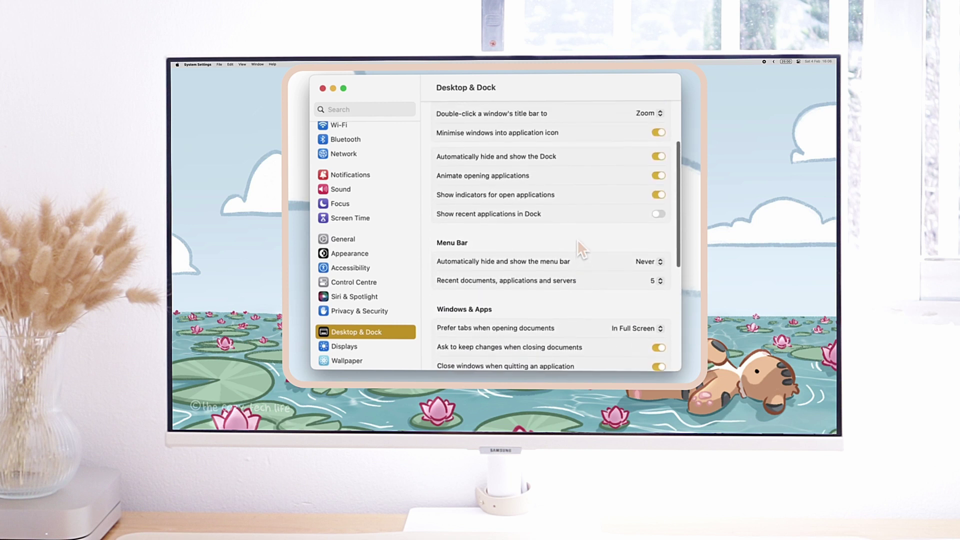
{"action": "scroll", "coordinate": [578, 239], "scroll_direction": "down", "scroll_amount": 5}
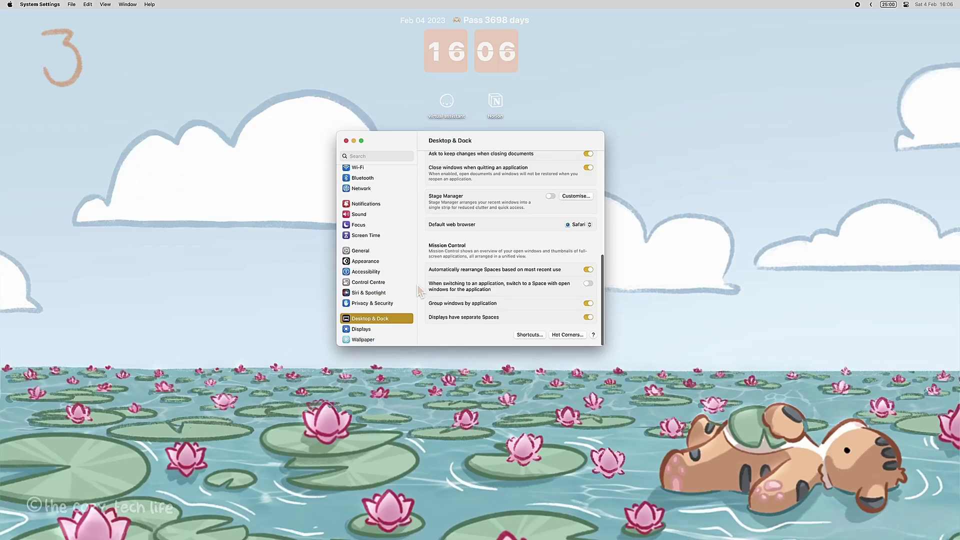
Step: Go to Accessibility > Display and make the pointer size larger
{"action": "left_click", "coordinate": [379, 274]}
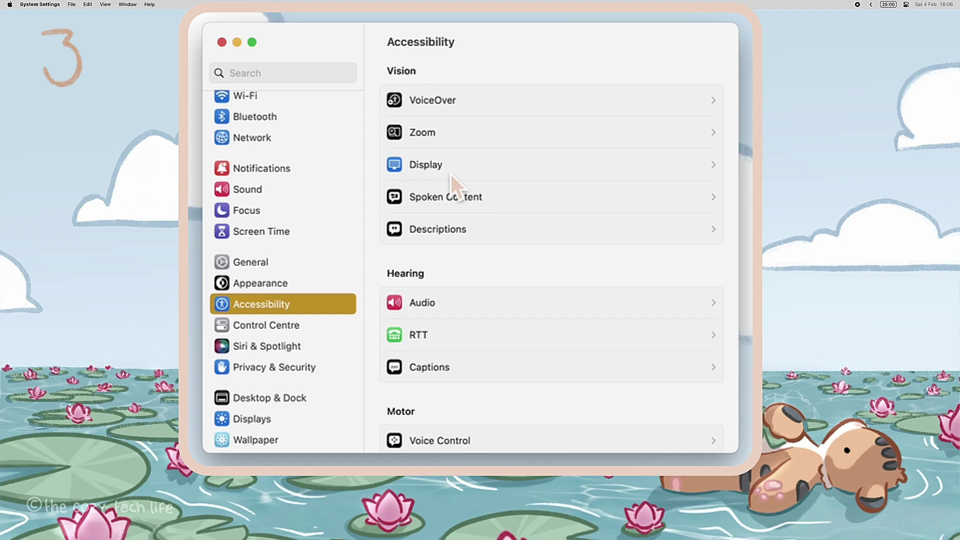
{"action": "left_click", "coordinate": [461, 207]}
{"action": "scroll", "coordinate": [461, 232], "scroll_direction": "down", "scroll_amount": 10}
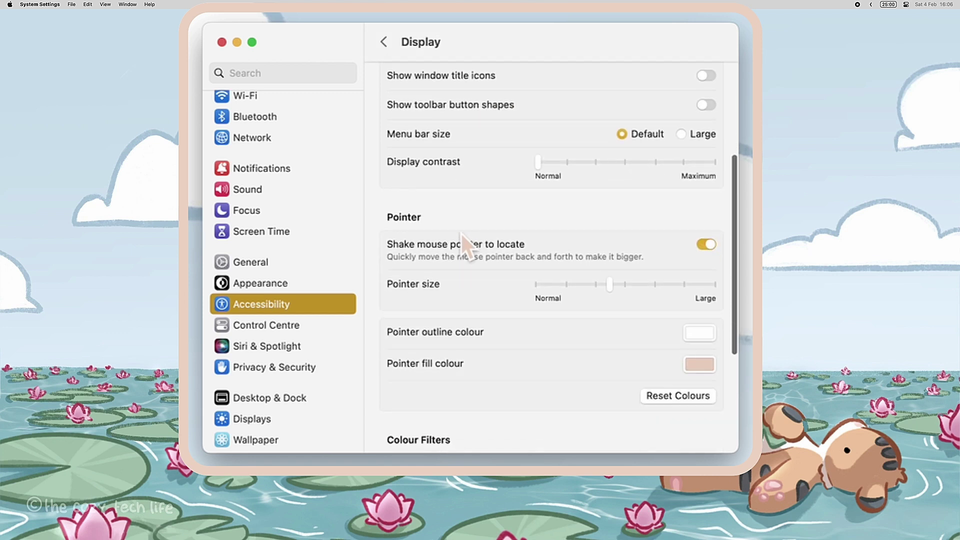
{"action": "mouse_move", "coordinate": [620, 175]}
{"action": "left_mouse_down"}
{"action": "mouse_move", "coordinate": [700, 176]}
{"action": "mouse_move", "coordinate": [632, 177]}
{"action": "left_mouse_up"}
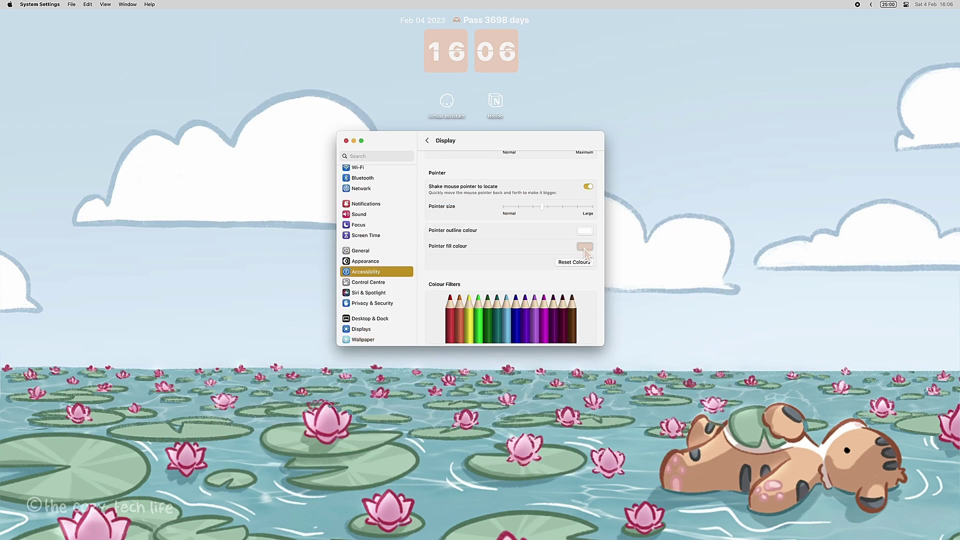
Step: Try a pale yellow FCEFC3 pointer fill and golden yellow F6C94D pointer outline
{"action": "left_click", "coordinate": [584, 247]}
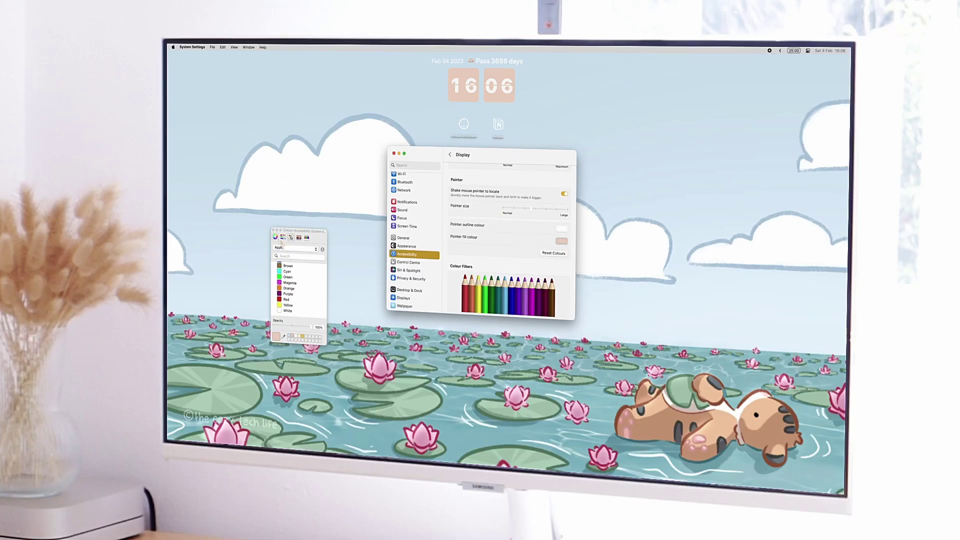
{"action": "left_click", "coordinate": [276, 237]}
{"action": "left_click", "coordinate": [283, 237]}
{"action": "left_click", "coordinate": [292, 238]}
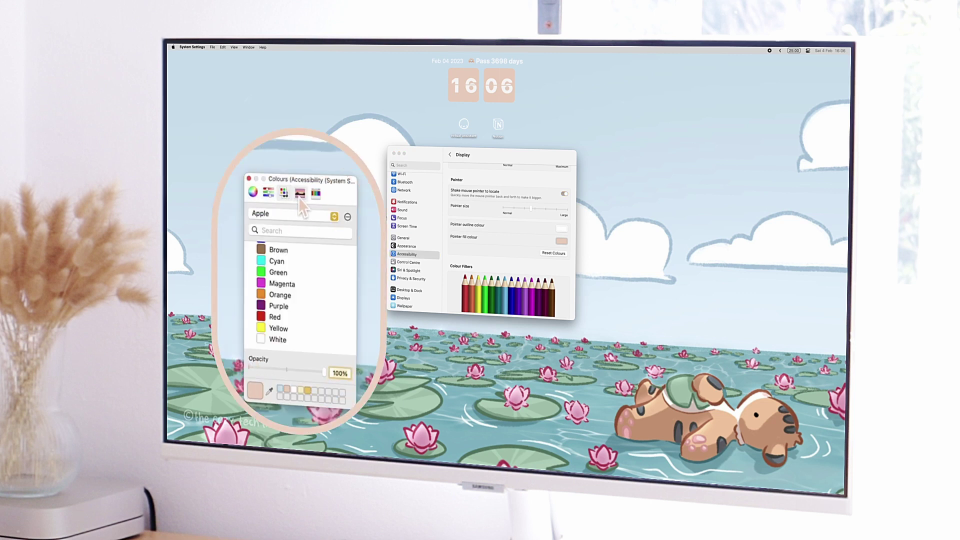
{"action": "left_click", "coordinate": [300, 197]}
{"action": "left_click", "coordinate": [268, 193]}
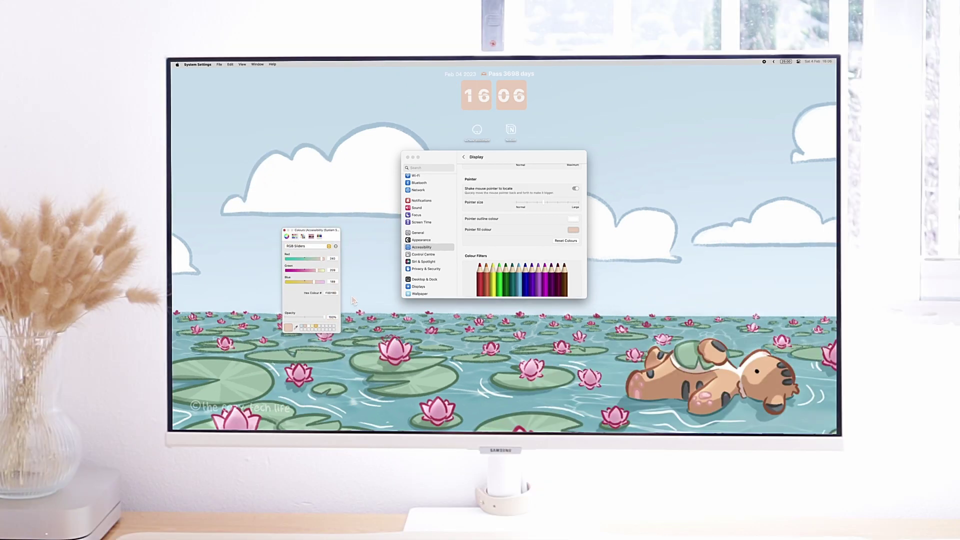
{"action": "left_click", "coordinate": [313, 330]}
{"action": "left_click", "coordinate": [284, 231]}
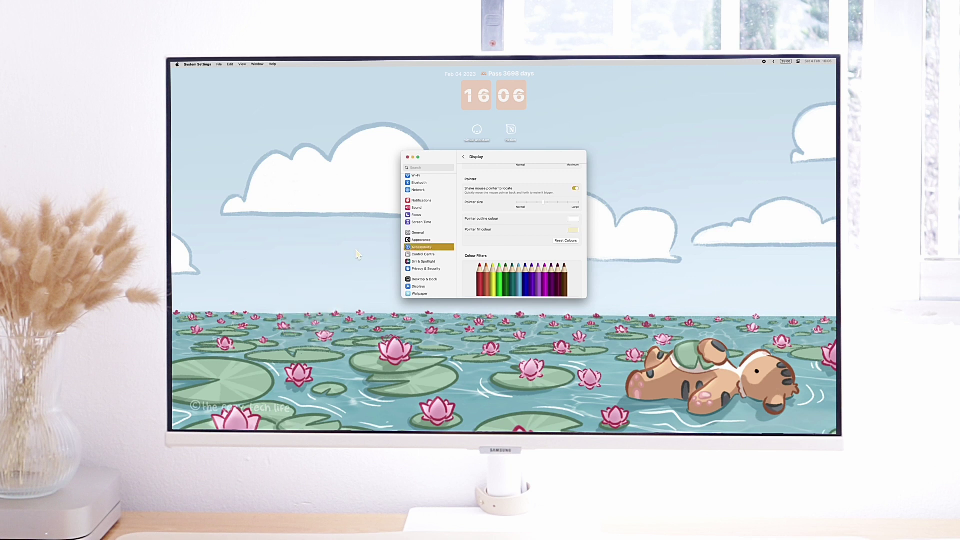
{"action": "left_click", "coordinate": [575, 220]}
{"action": "left_click", "coordinate": [316, 328]}
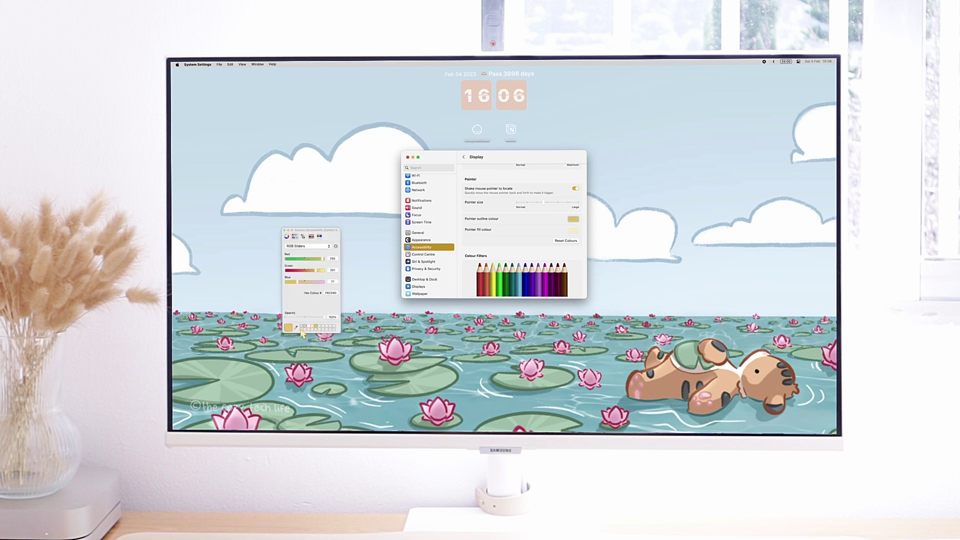
{"action": "left_click", "coordinate": [284, 230]}
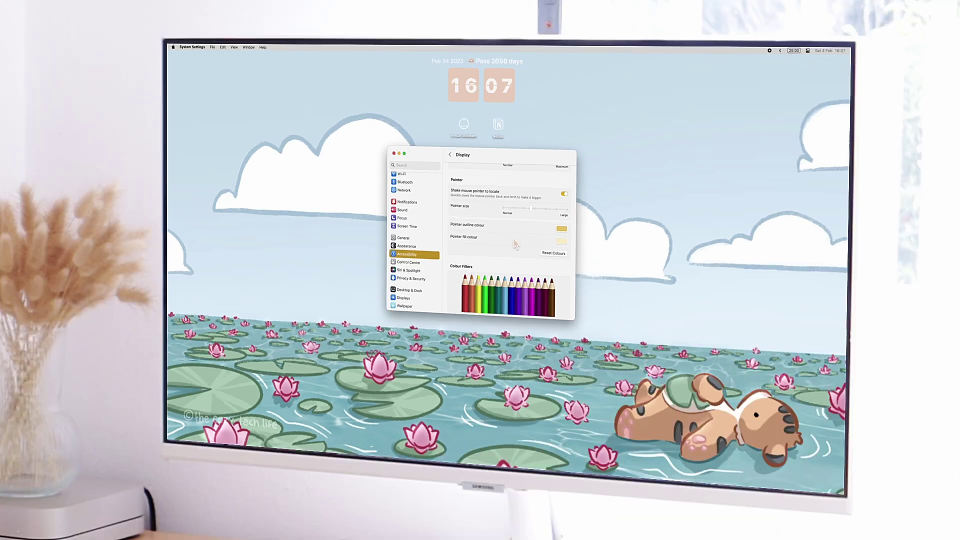
Step: Restore the peach F0D1BD pointer fill and white pointer outline
{"action": "left_click", "coordinate": [562, 242]}
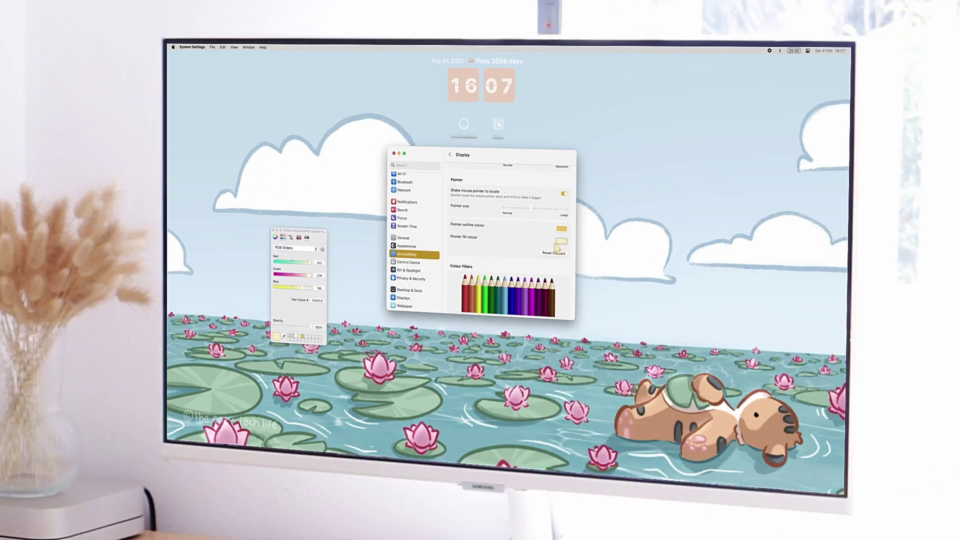
{"action": "left_click", "coordinate": [298, 339]}
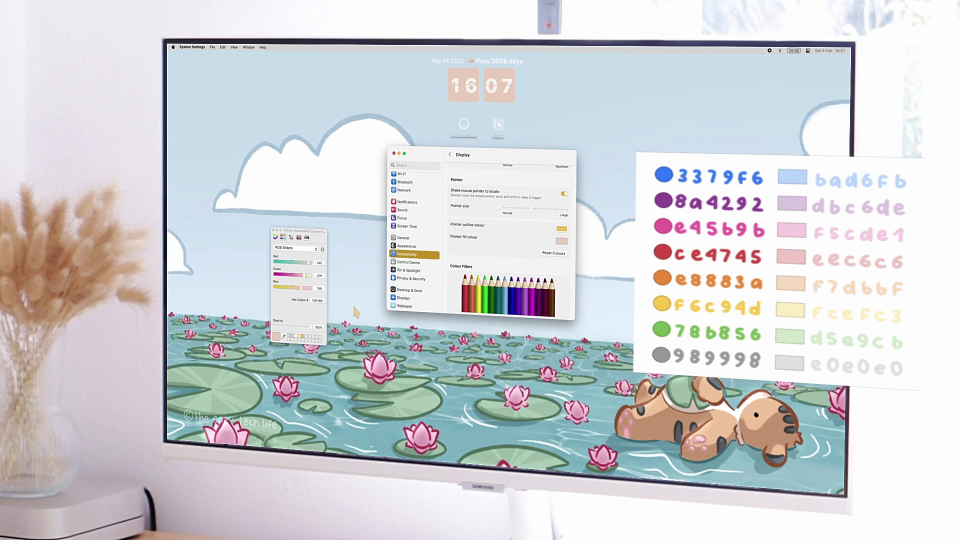
{"action": "left_click", "coordinate": [563, 230]}
{"action": "left_click", "coordinate": [284, 339]}
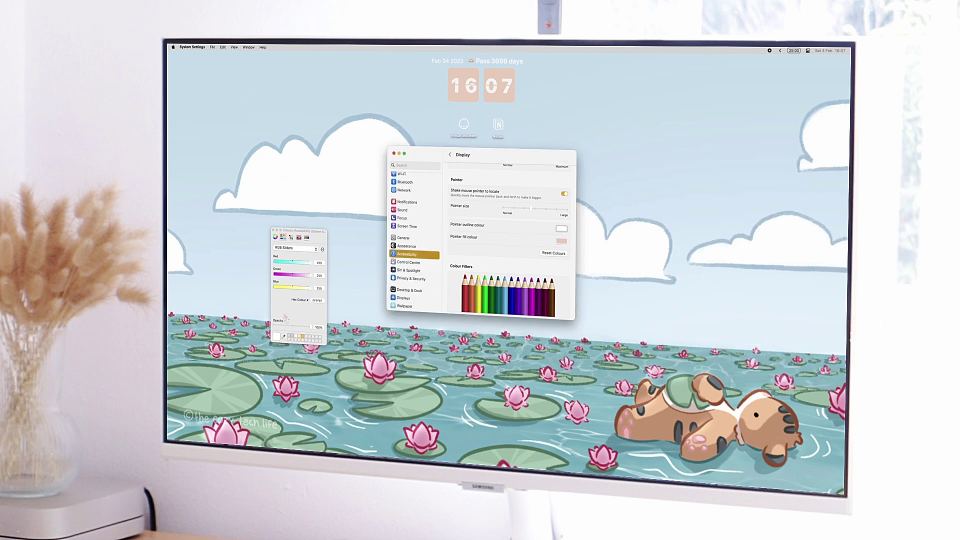
{"action": "left_click", "coordinate": [274, 231]}
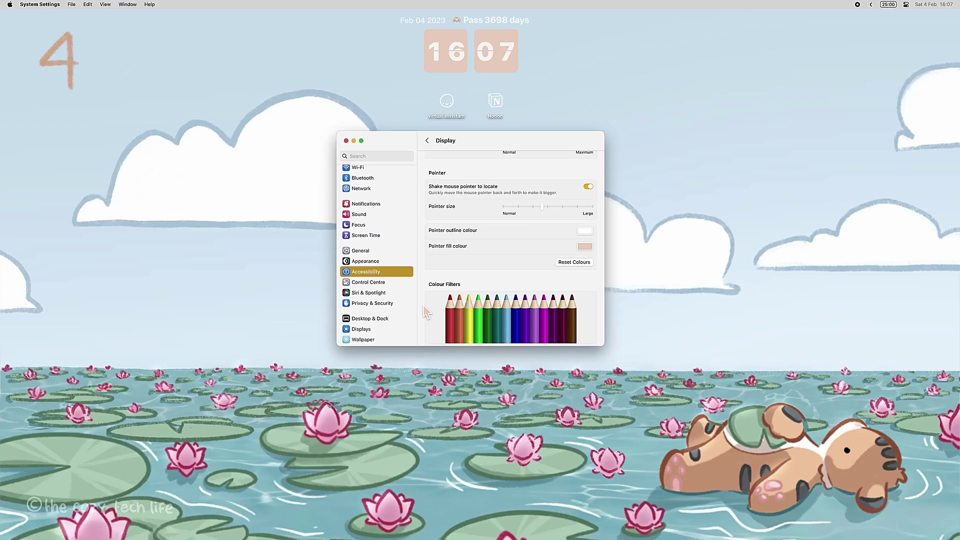
Step: Reopen Accessibility > Display, turn on increased contrast and review the Pointer section
{"action": "scroll", "coordinate": [458, 215], "scroll_direction": "up", "scroll_amount": 3}
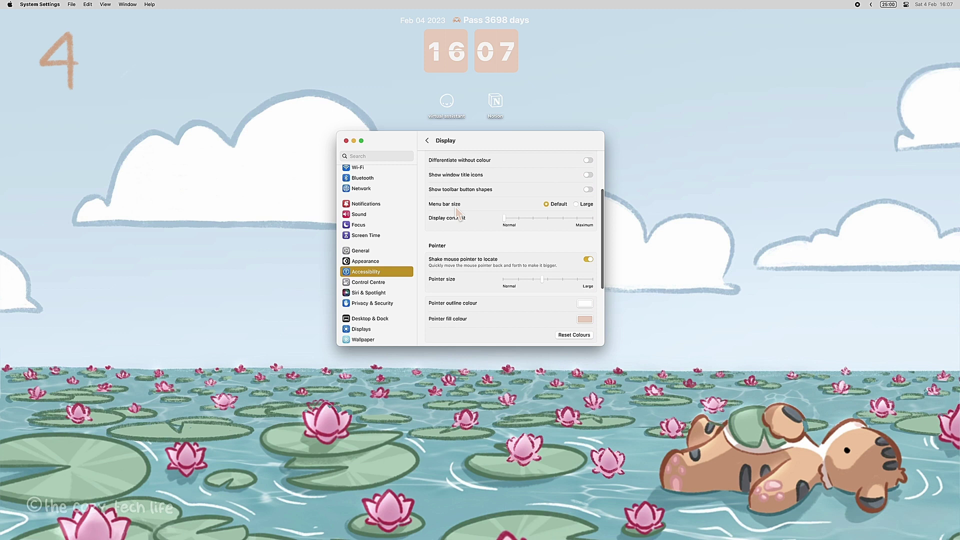
{"action": "scroll", "coordinate": [457, 214], "scroll_direction": "up", "scroll_amount": 5}
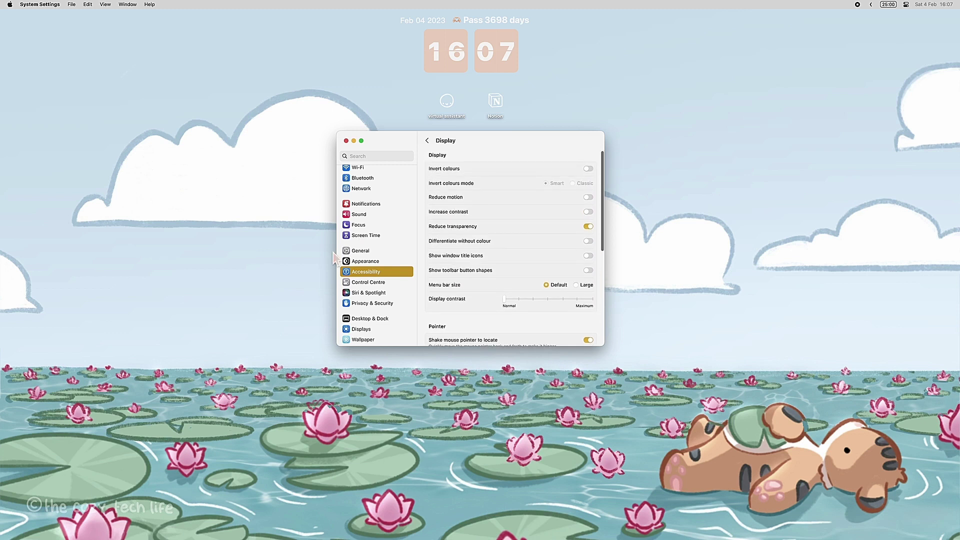
{"action": "left_click", "coordinate": [395, 272]}
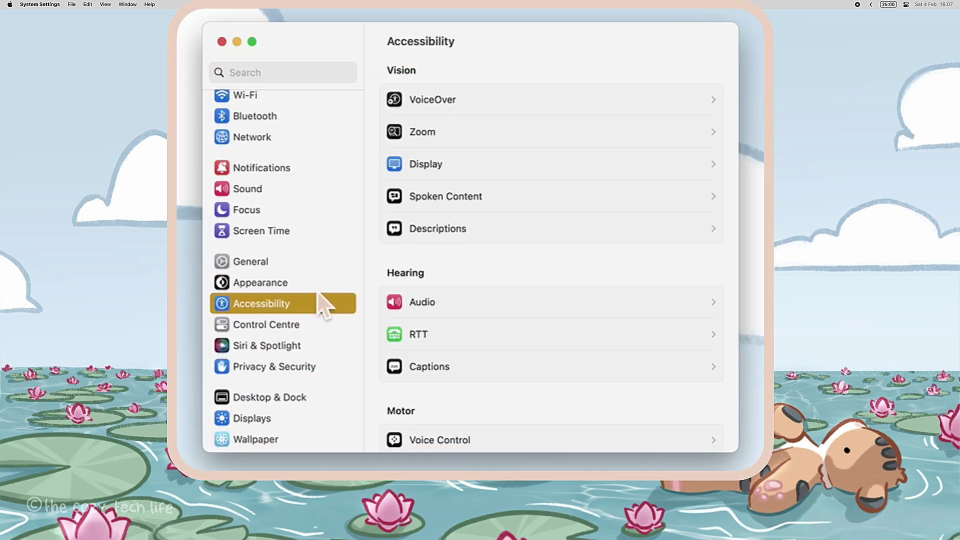
{"action": "left_click", "coordinate": [452, 172]}
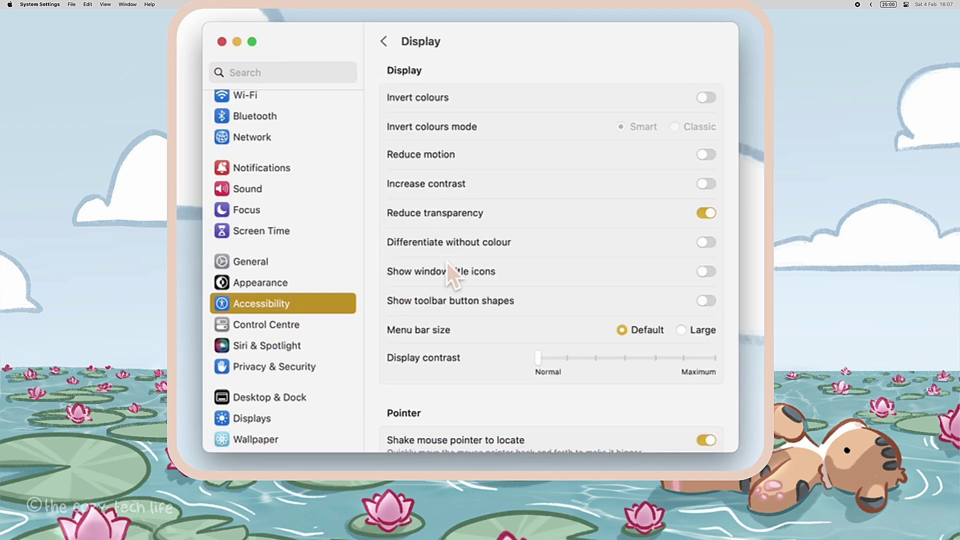
{"action": "left_click", "coordinate": [715, 185]}
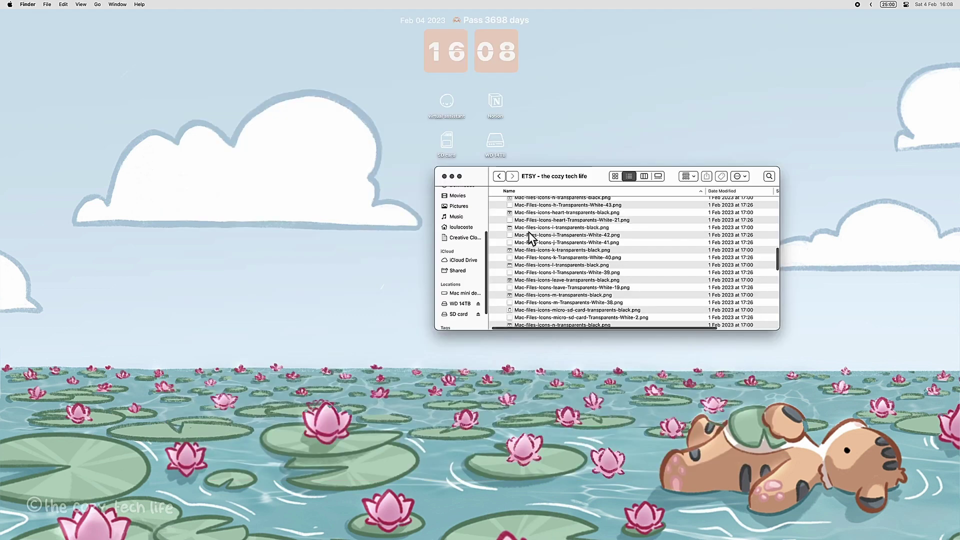
{"action": "scroll", "coordinate": [528, 243], "scroll_direction": "down", "scroll_amount": 2}
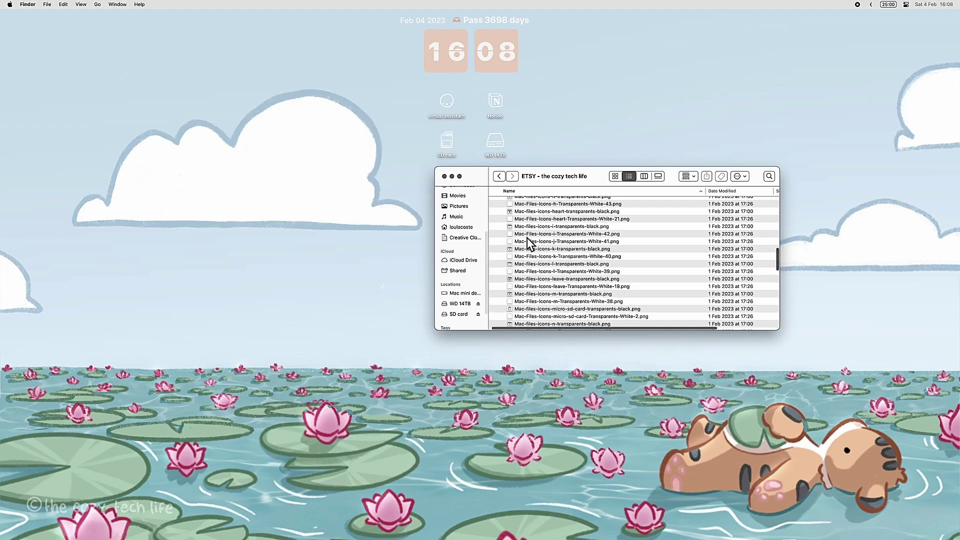
{"action": "scroll", "coordinate": [453, 274], "scroll_direction": "up", "scroll_amount": 5}
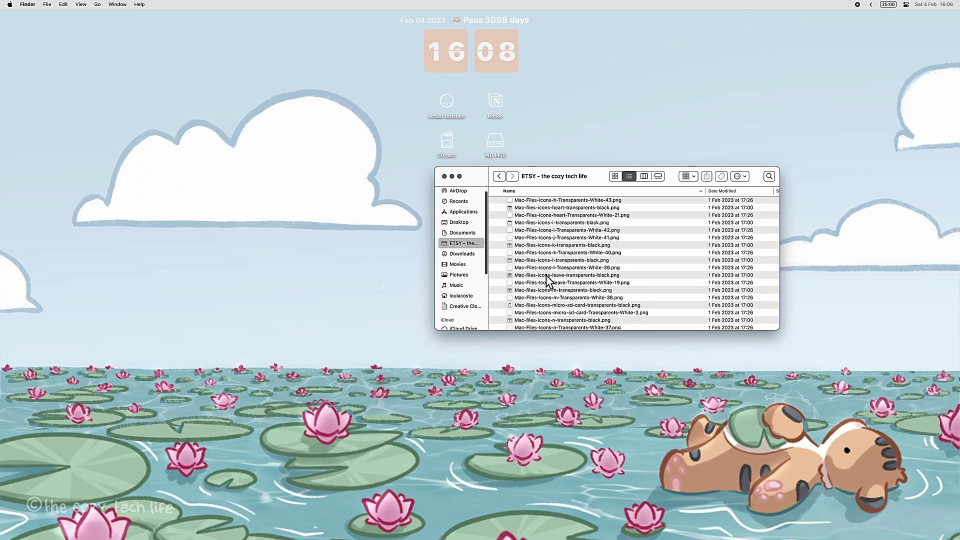
{"action": "scroll", "coordinate": [546, 276], "scroll_direction": "up", "scroll_amount": 3}
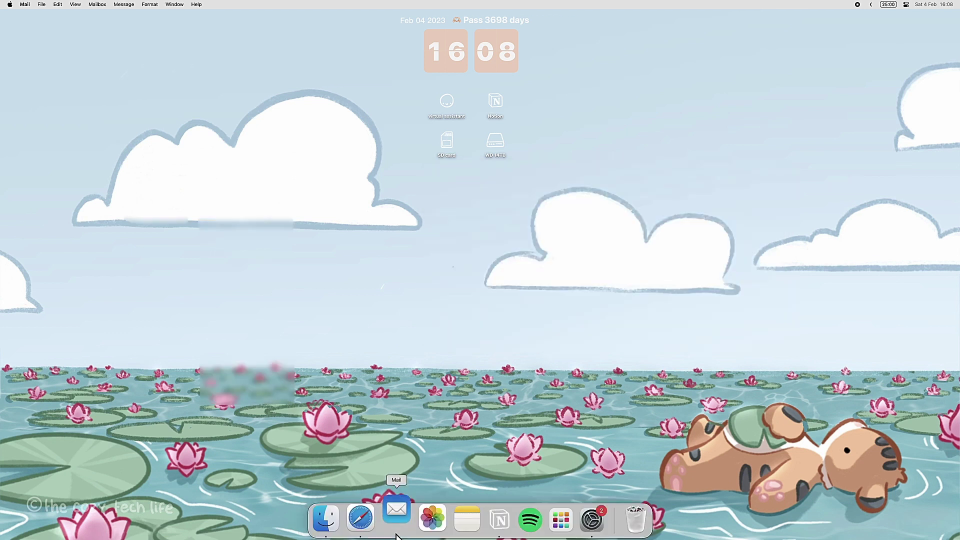
{"action": "left_click", "coordinate": [397, 519]}
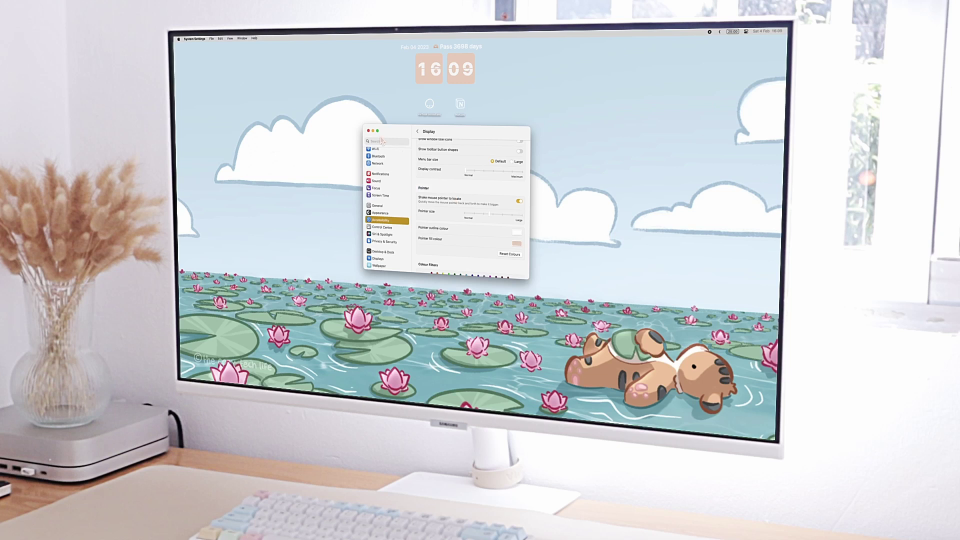
Step: Close the System Settings window
{"action": "left_click", "coordinate": [369, 130]}
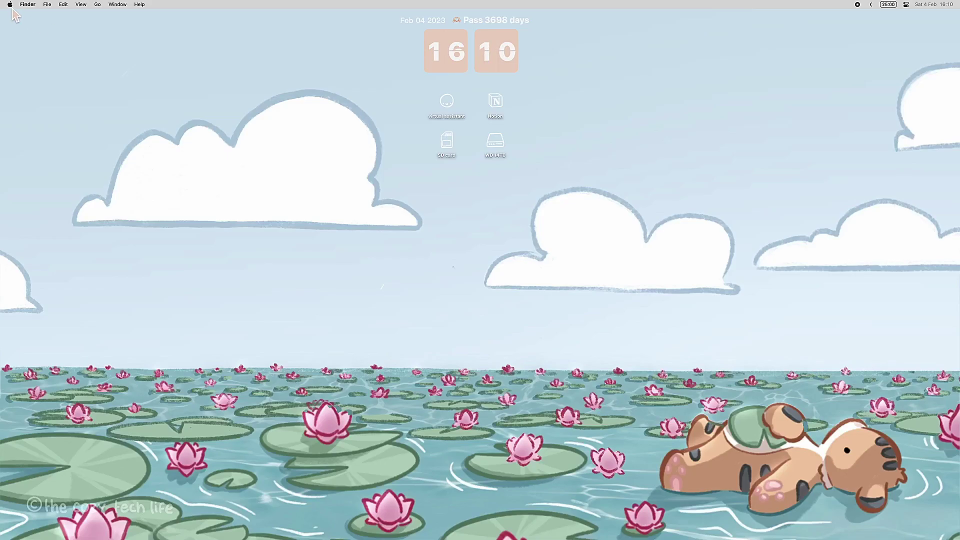
Step: Reopen System Settings on the Wallpaper pane showing Tiger in nenuphar WINTER
{"action": "left_click", "coordinate": [9, 4]}
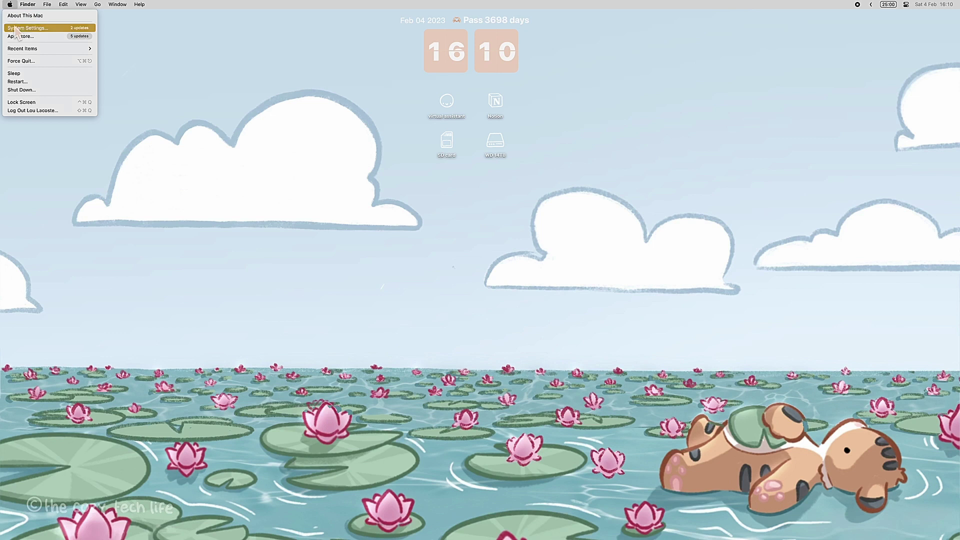
{"action": "left_click", "coordinate": [16, 29]}
{"action": "scroll", "coordinate": [358, 308], "scroll_direction": "down", "scroll_amount": 3}
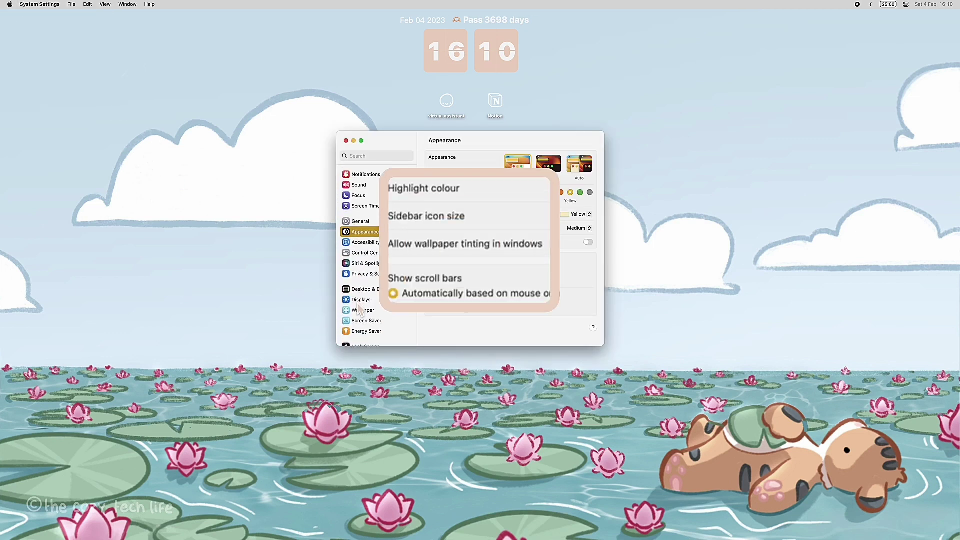
{"action": "left_click", "coordinate": [361, 310]}
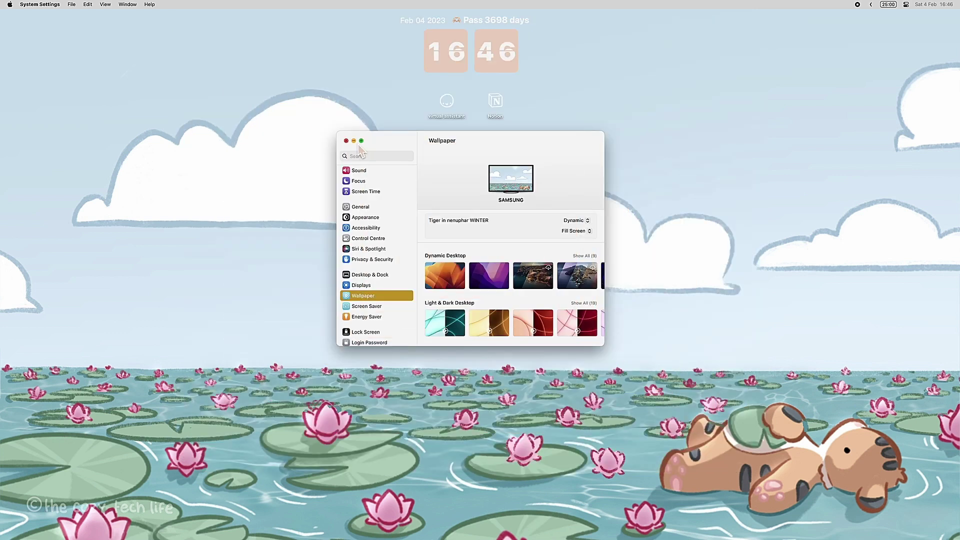
Step: Minimise Settings and set Tiger's chill day WINTER.heic as the desktop picture from Finder
{"action": "left_click", "coordinate": [354, 141]}
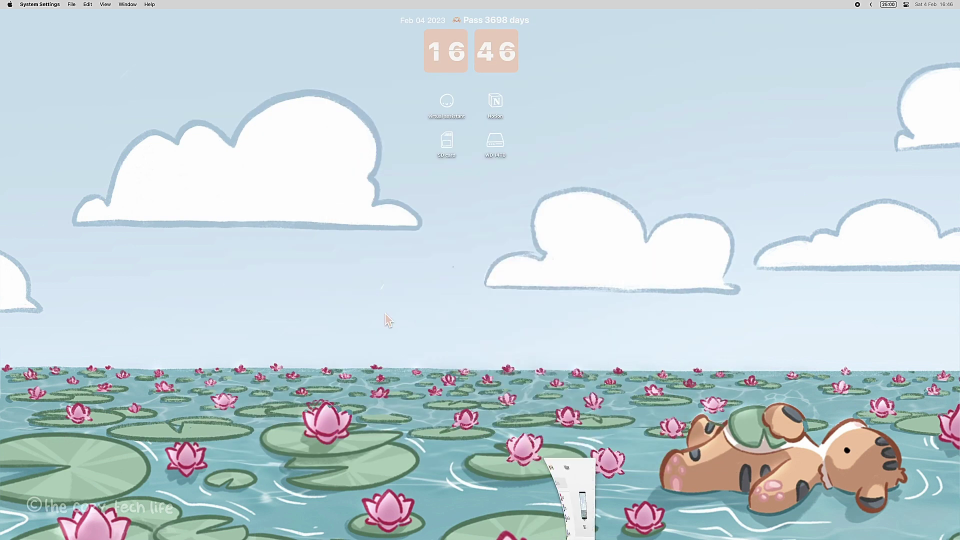
{"action": "mouse_move", "coordinate": [346, 538]}
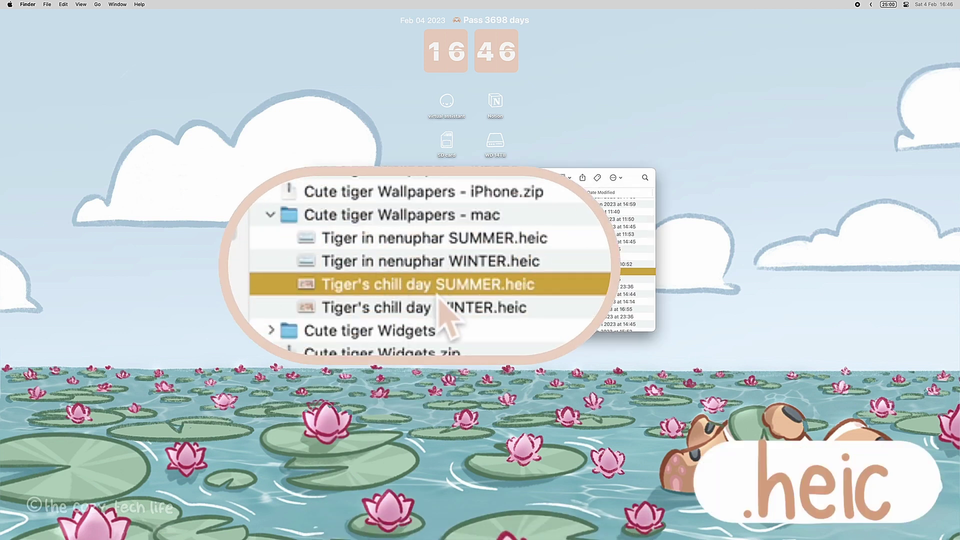
{"action": "left_click", "coordinate": [420, 281]}
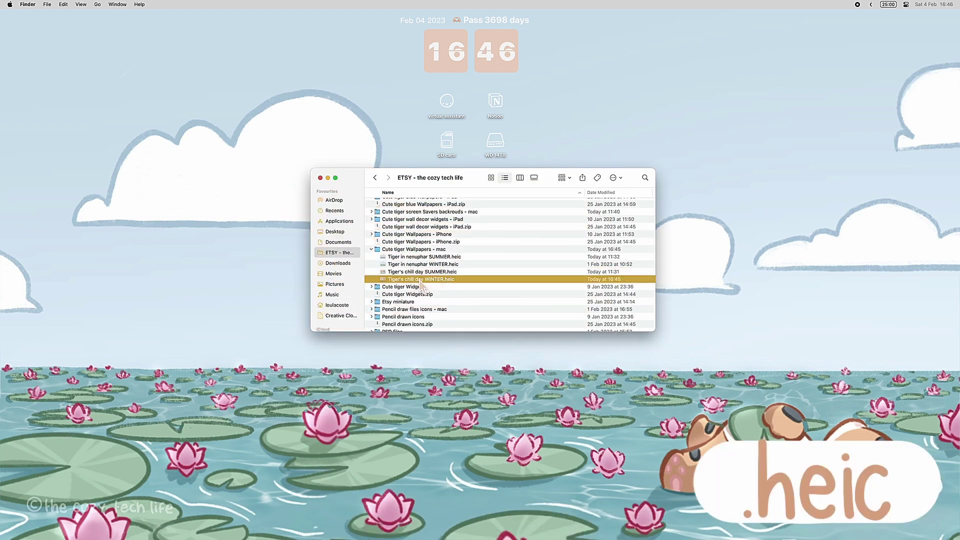
{"action": "right_click", "coordinate": [420, 281]}
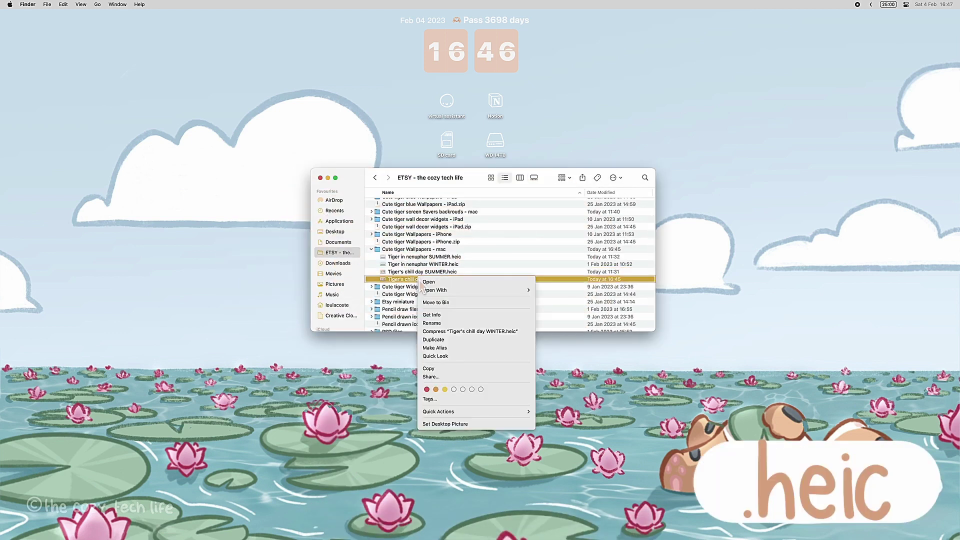
{"action": "left_click", "coordinate": [456, 425]}
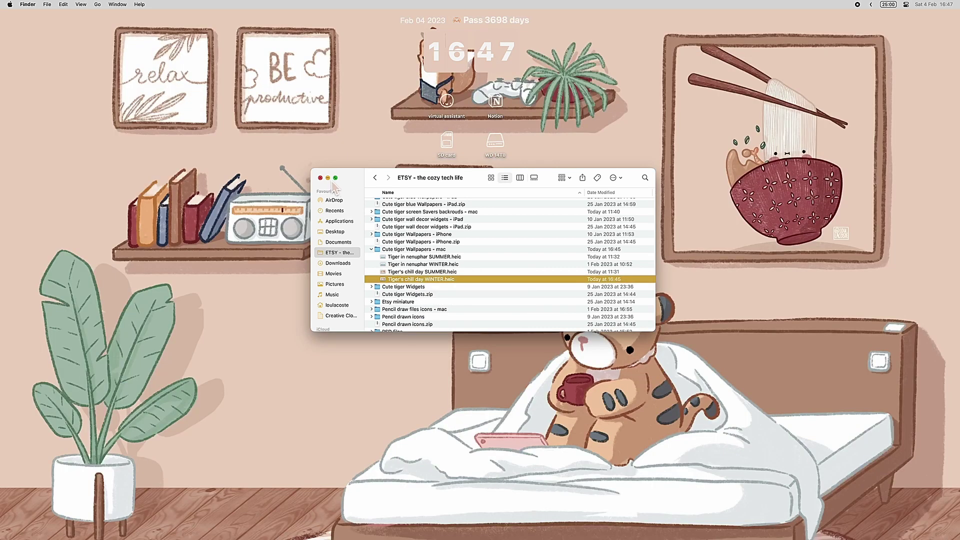
{"action": "left_click", "coordinate": [320, 178]}
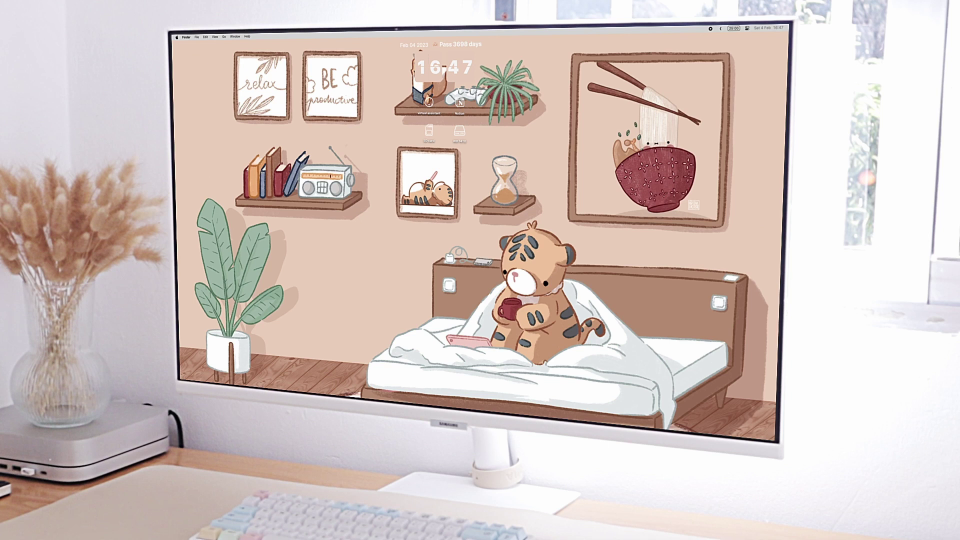
Step: Open Pictures > Tiger in nenuphar and Quick Look the hourly images from Hour-00 to dusk
{"action": "left_click", "coordinate": [361, 384]}
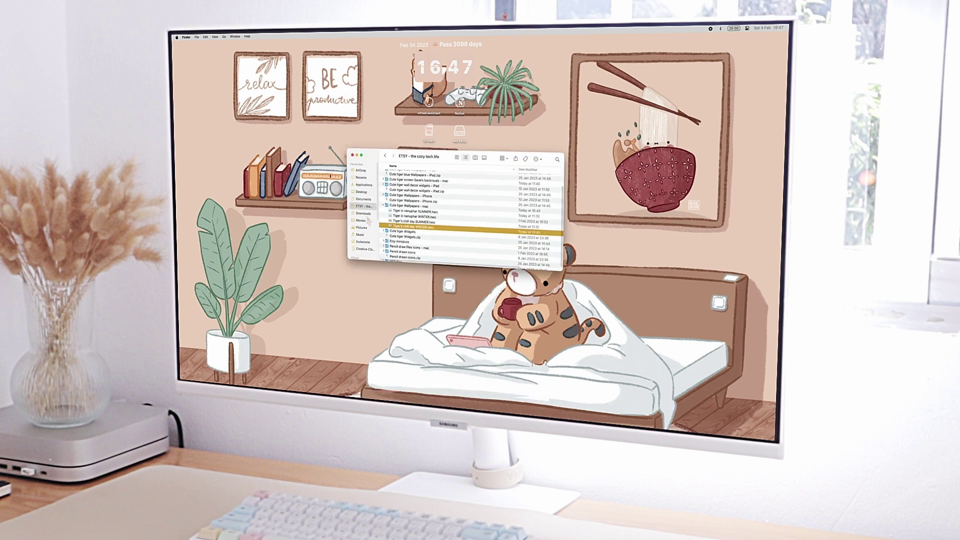
{"action": "left_click", "coordinate": [364, 228]}
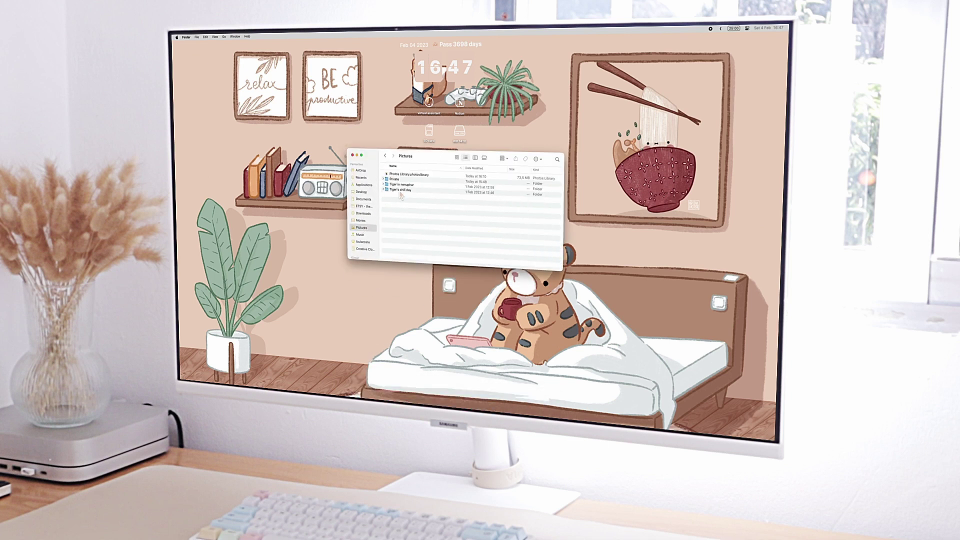
{"action": "double_click", "coordinate": [401, 184]}
{"action": "left_click", "coordinate": [402, 179]}
{"action": "key", "text": "space"}
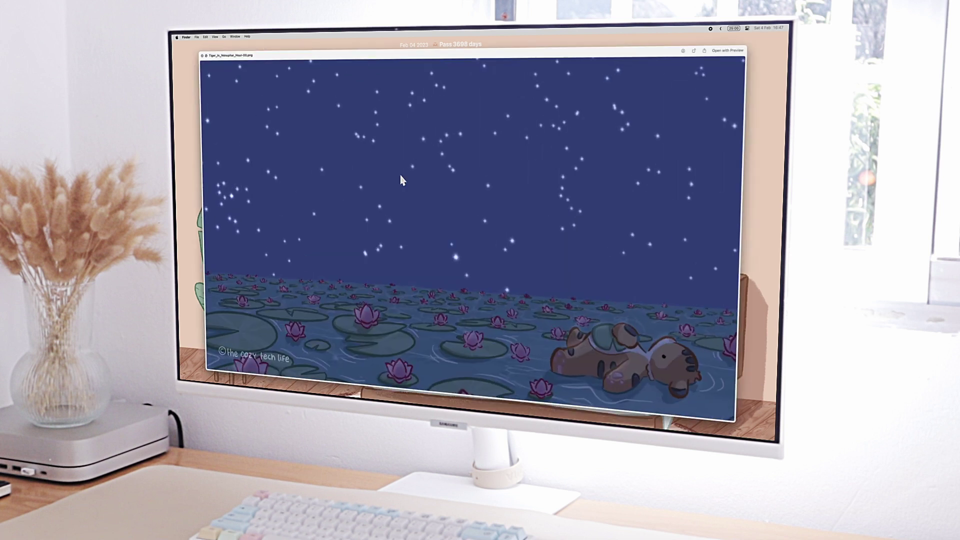
{"action": "key", "text": "Down"}
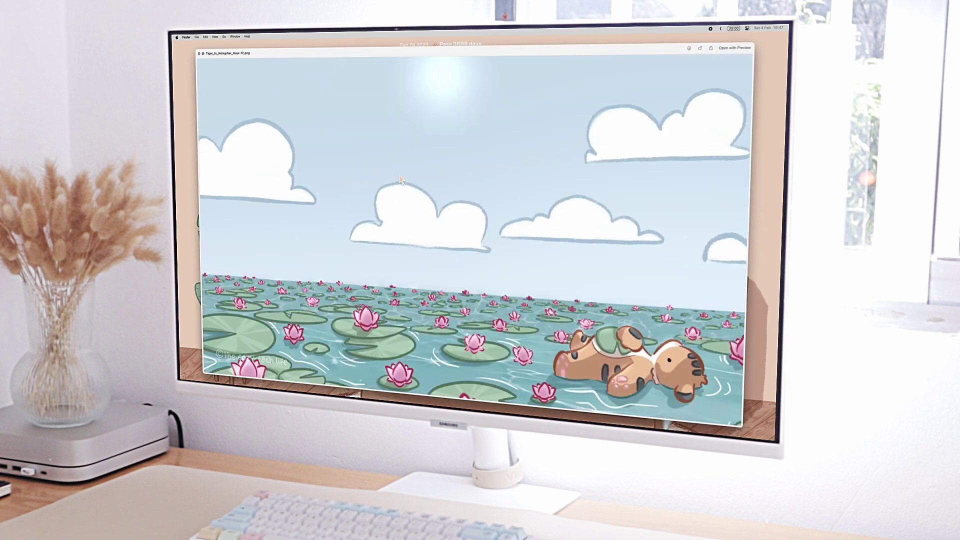
{"action": "key", "text": "Down"}
{"action": "key", "text": "Down"}
{"action": "key", "text": "Down"}
{"action": "key", "text": "Down"}
{"action": "key", "text": "Down"}
{"action": "key", "text": "Down"}
{"action": "key", "text": "Down"}
{"action": "key", "text": "Down"}
{"action": "key", "text": "Down"}
{"action": "key", "text": "Down"}
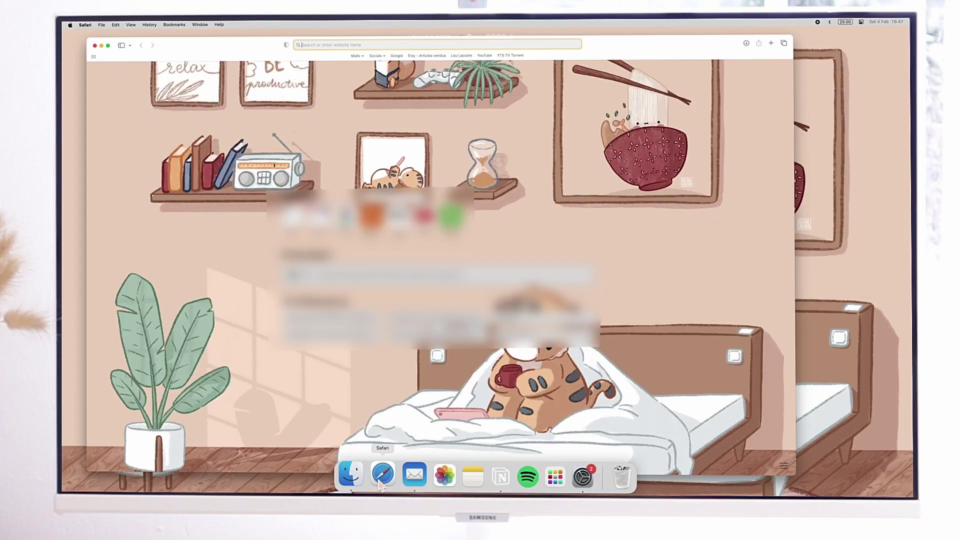
Step: Load dynamicwallpaper.club and start a new wallpaper from the profile page
{"action": "type", "text": "dynamicwallpaper.club"}
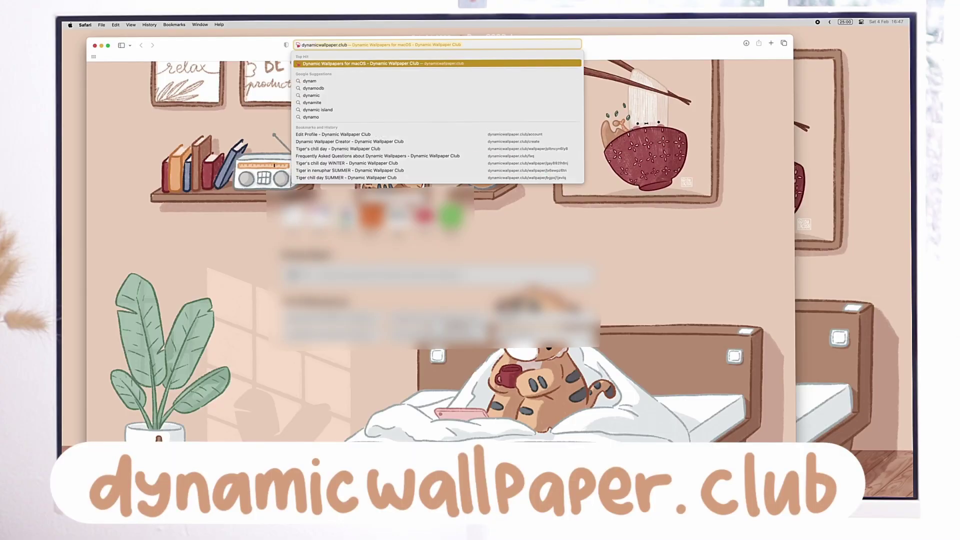
{"action": "key", "text": "Return"}
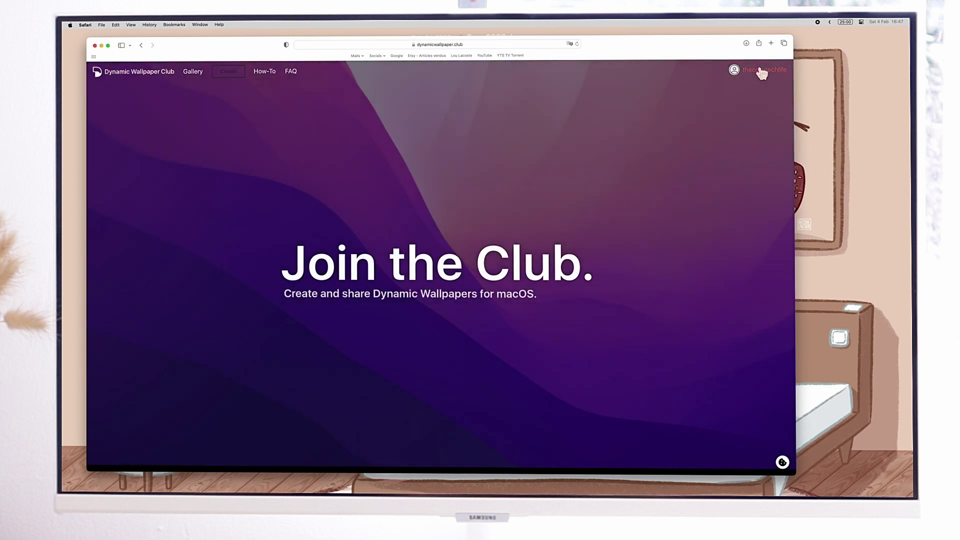
{"action": "left_click", "coordinate": [761, 71]}
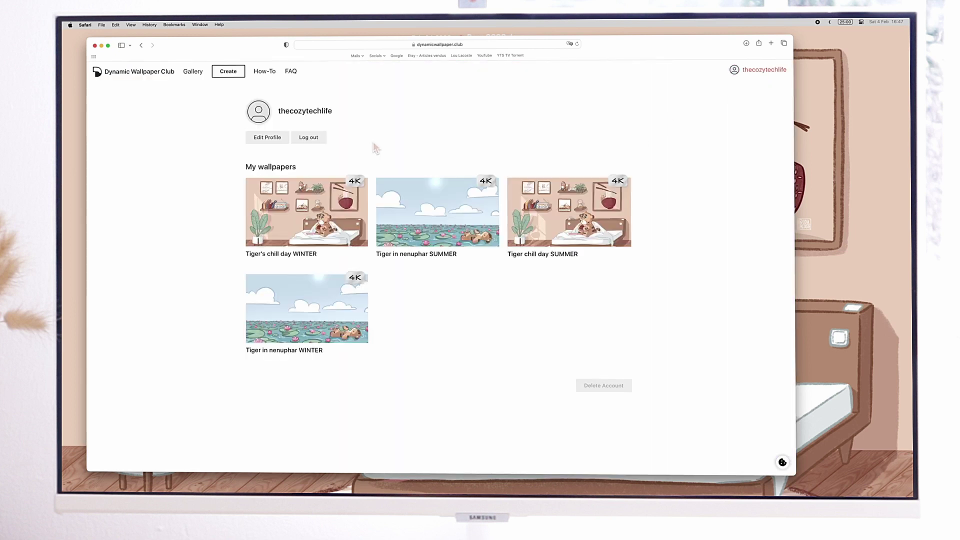
{"action": "left_click", "coordinate": [242, 73]}
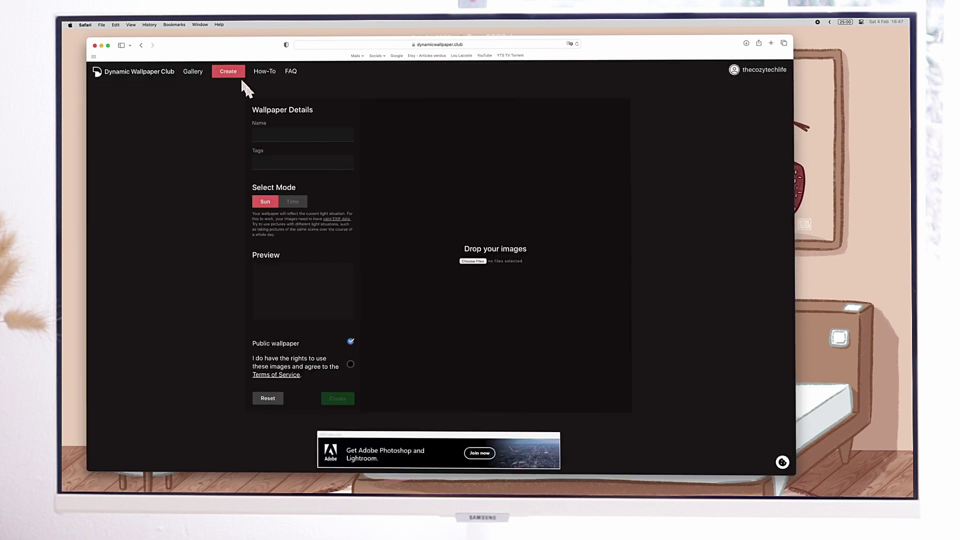
{"action": "left_click", "coordinate": [353, 474]}
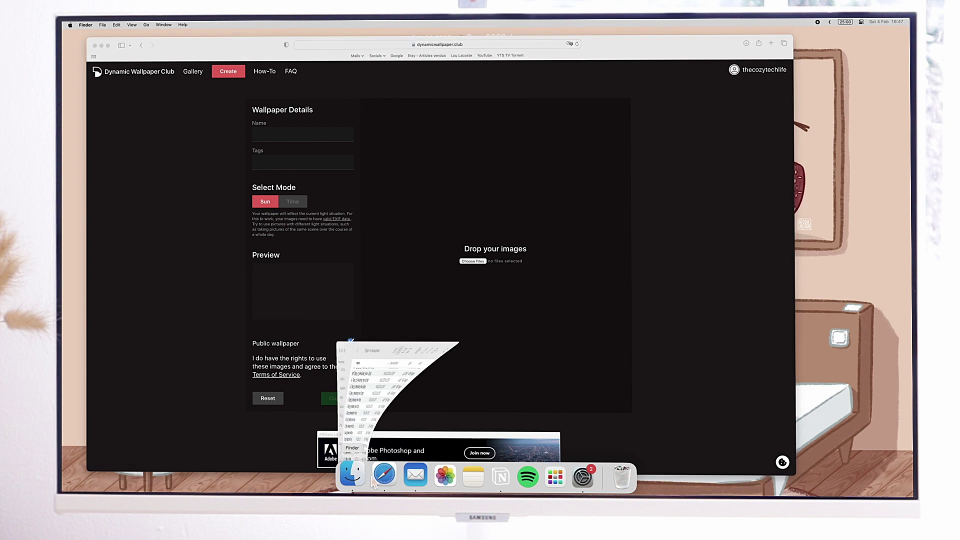
Step: Add the 24 hourly images and name the wallpaper 'tiger in nenuphar'
{"action": "left_click_drag", "start_coordinate": [425, 298], "coordinate": [419, 346]}
{"action": "left_click", "coordinate": [180, 325]}
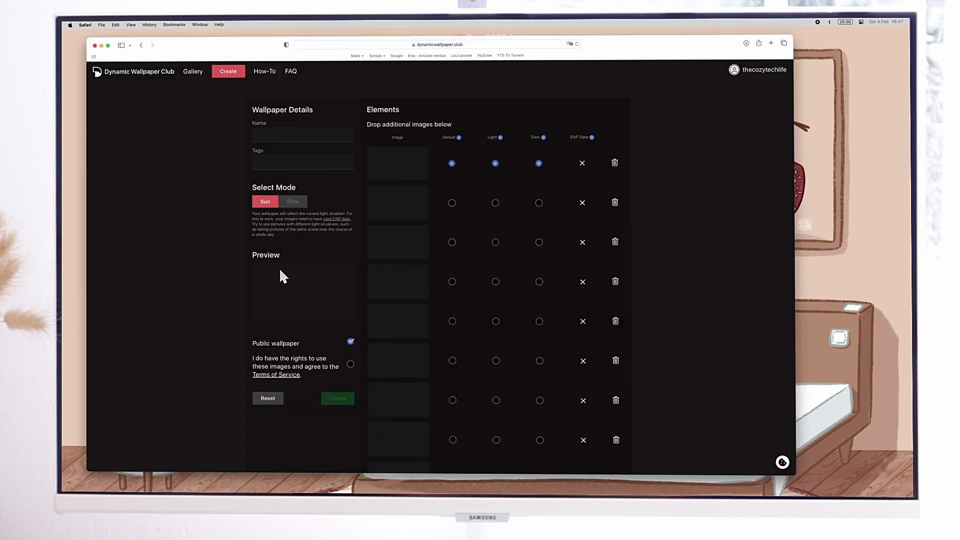
{"action": "left_click", "coordinate": [278, 136]}
{"action": "type", "text": "tiger in nenuphar"}
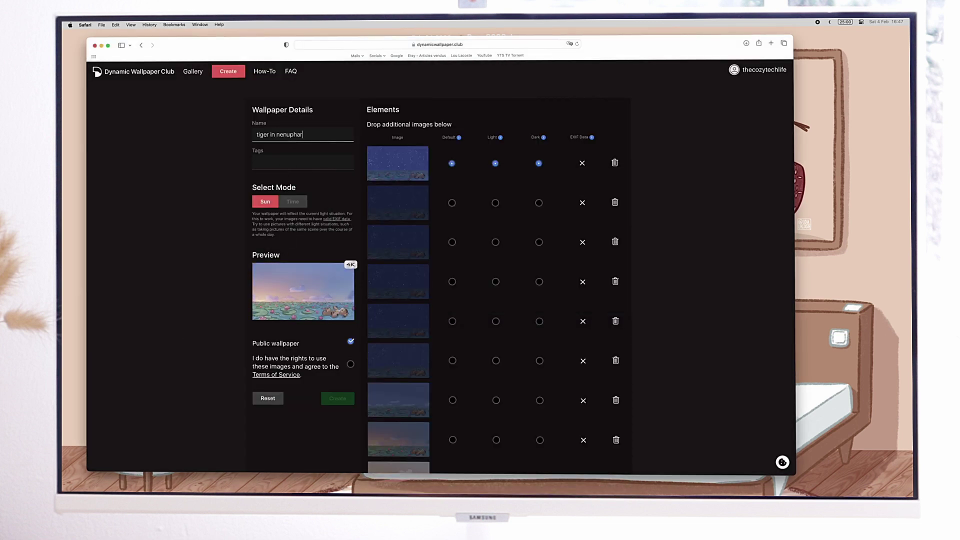
Step: Switch the wallpaper to Time mode, keeping the first image at 00:00
{"action": "left_click", "coordinate": [292, 202]}
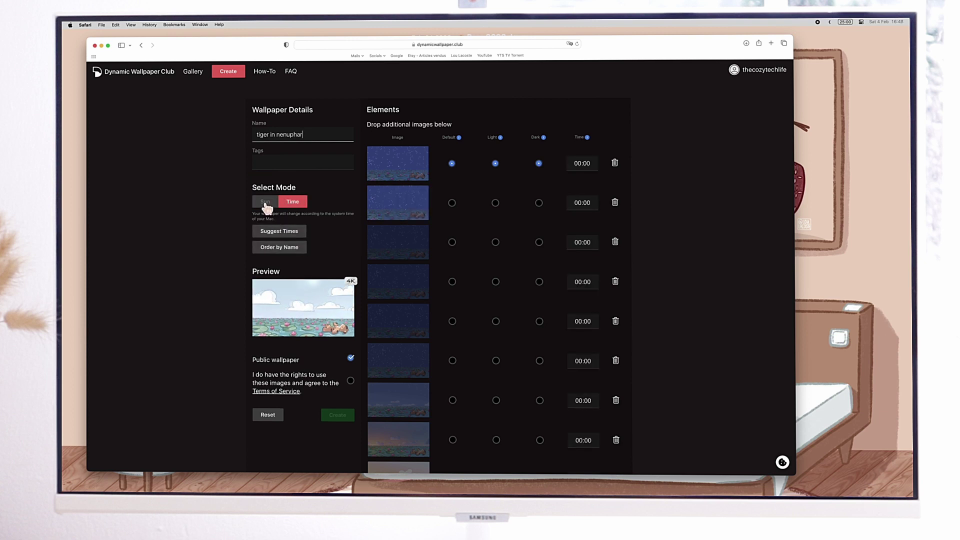
{"action": "left_click", "coordinate": [265, 203]}
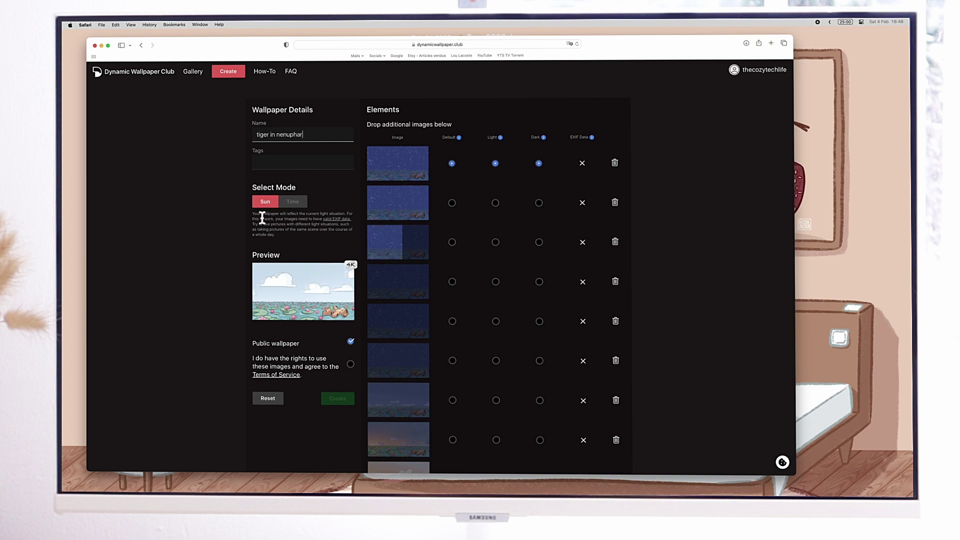
{"action": "left_click_drag", "start_coordinate": [260, 214], "coordinate": [309, 243]}
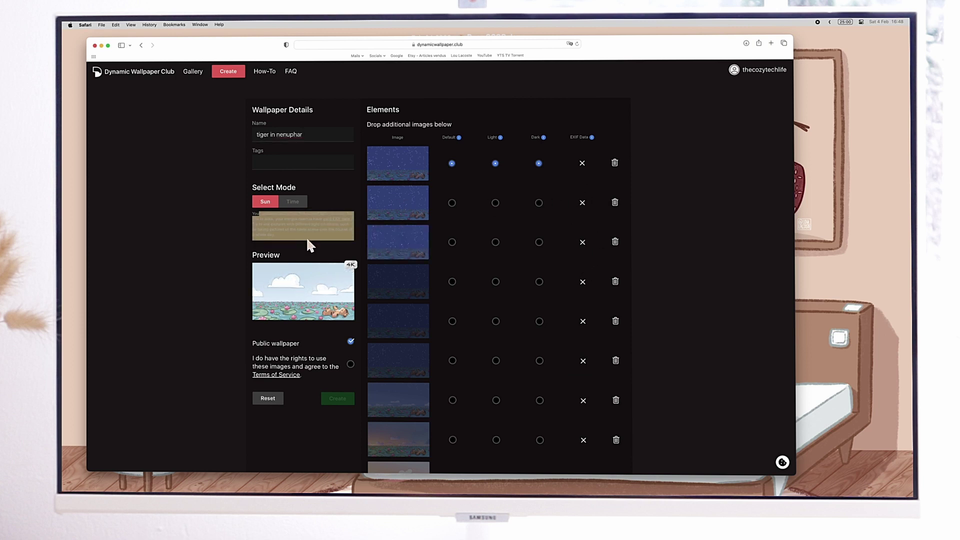
{"action": "left_click", "coordinate": [307, 236]}
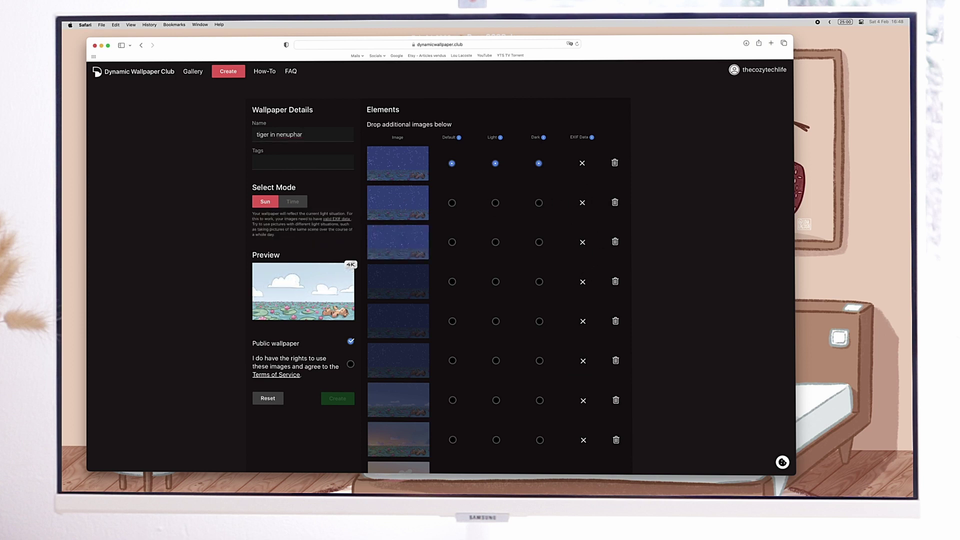
{"action": "left_click", "coordinate": [293, 201]}
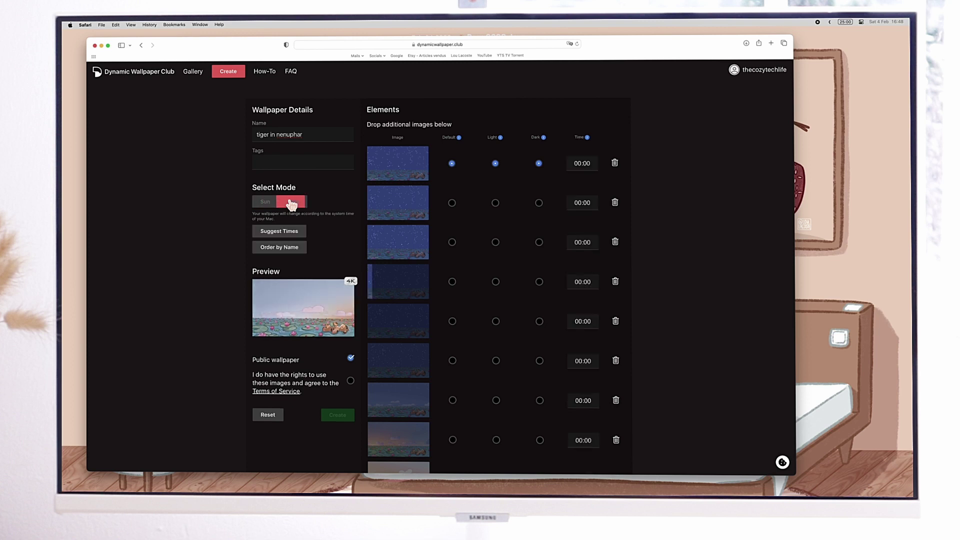
{"action": "left_click", "coordinate": [577, 167]}
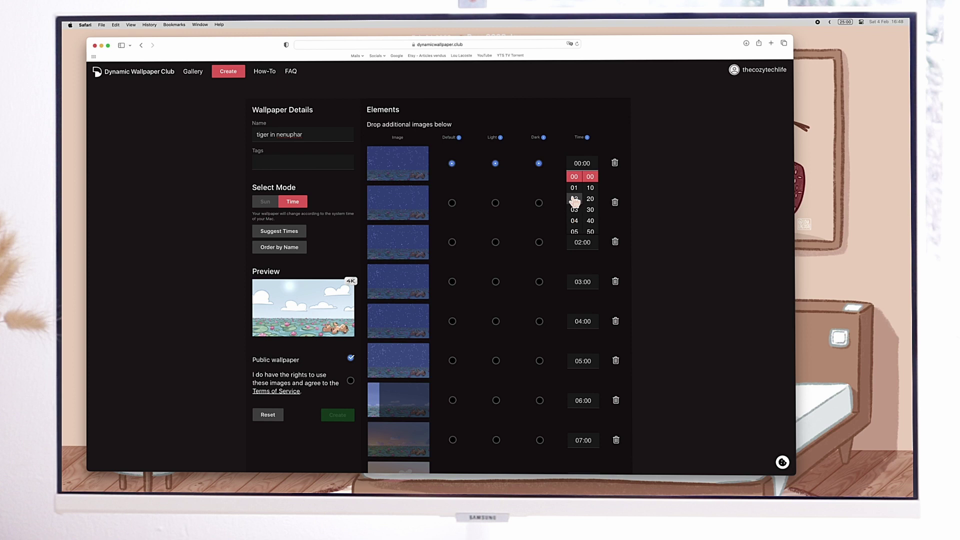
{"action": "left_click", "coordinate": [545, 185]}
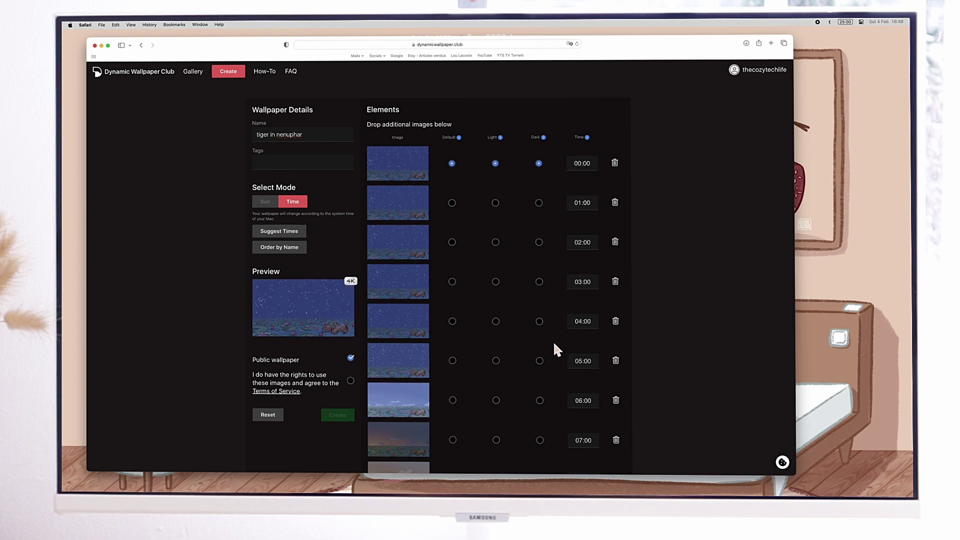
Step: Scroll up and down through the Elements list of wallpaper images
{"action": "scroll", "coordinate": [558, 317], "scroll_direction": "down", "scroll_amount": 10}
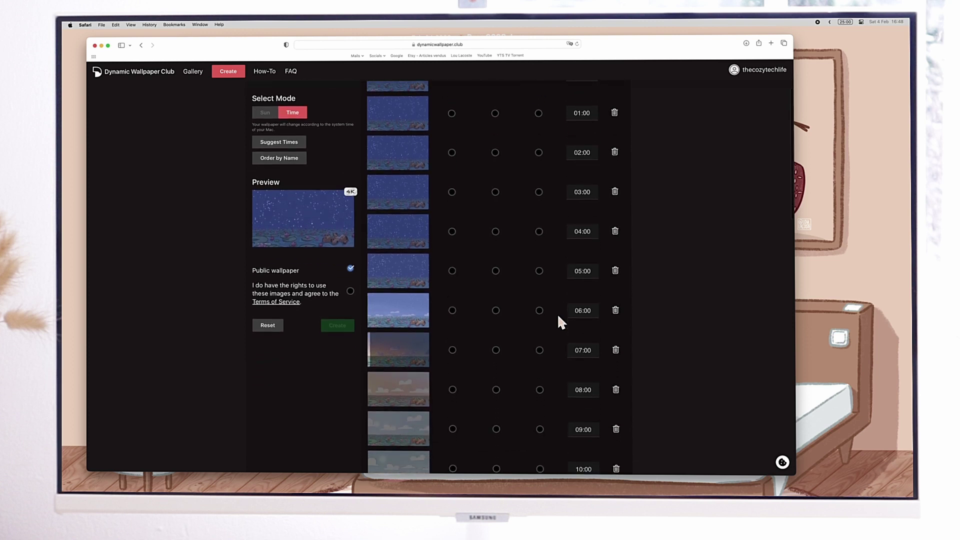
{"action": "scroll", "coordinate": [558, 317], "scroll_direction": "down", "scroll_amount": 12}
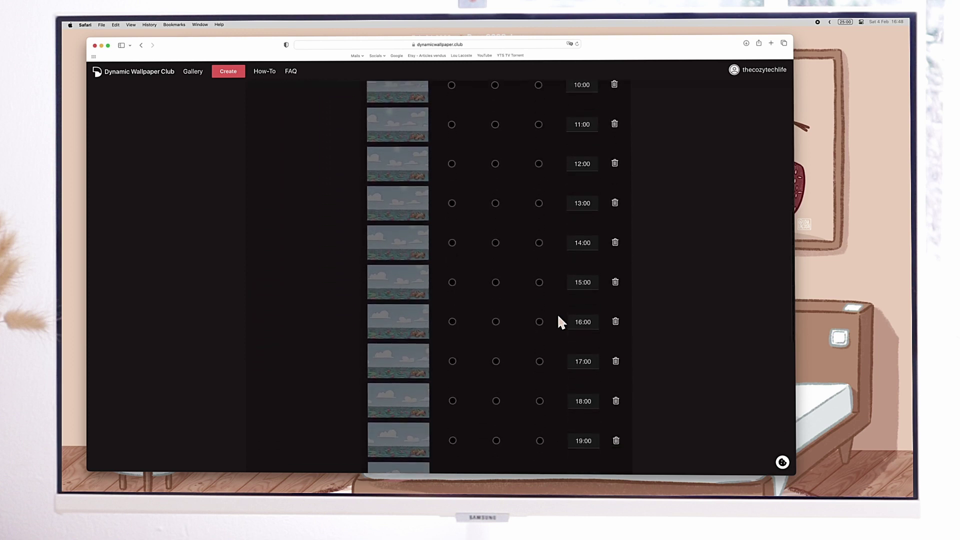
{"action": "scroll", "coordinate": [557, 314], "scroll_direction": "down", "scroll_amount": 6}
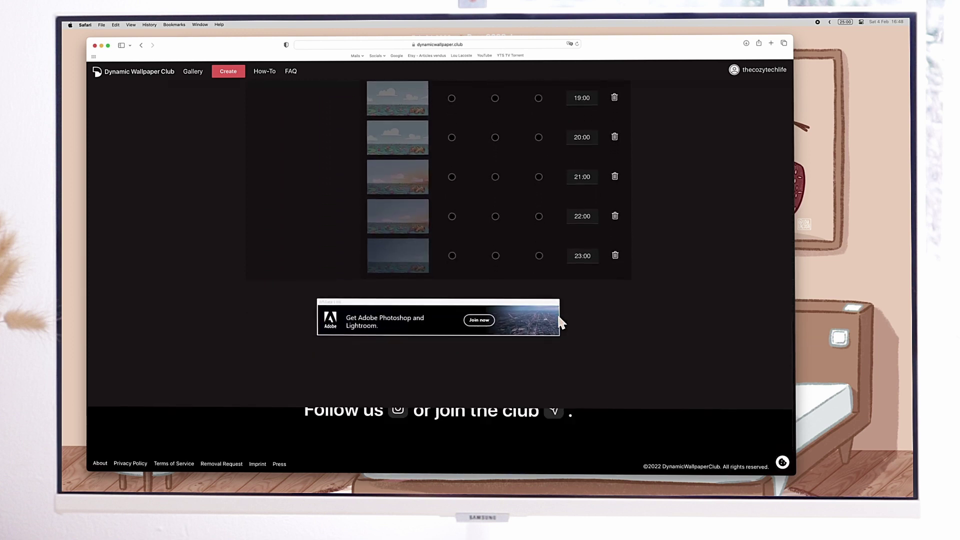
{"action": "scroll", "coordinate": [556, 314], "scroll_direction": "up", "scroll_amount": 18}
{"action": "scroll", "coordinate": [556, 321], "scroll_direction": "up", "scroll_amount": 10}
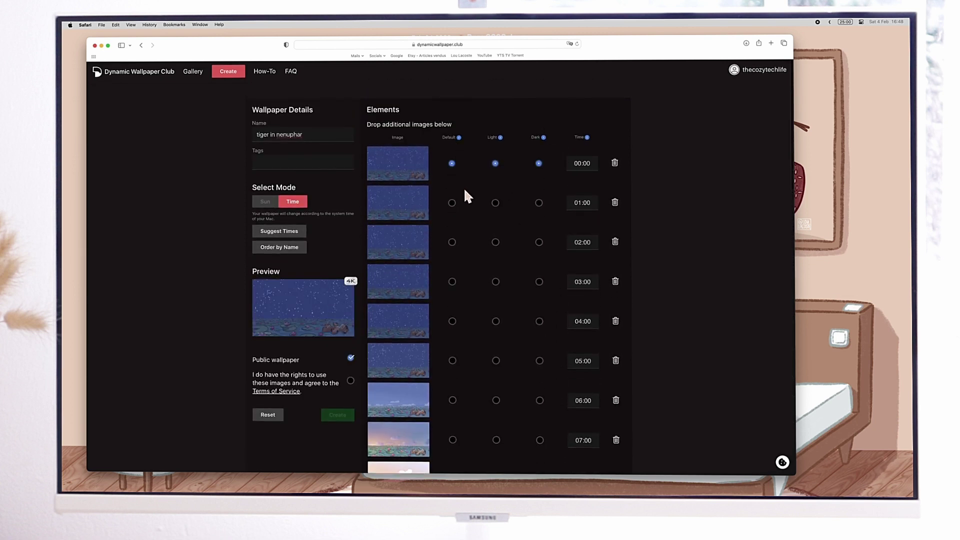
{"action": "scroll", "coordinate": [466, 190], "scroll_direction": "down", "scroll_amount": 8}
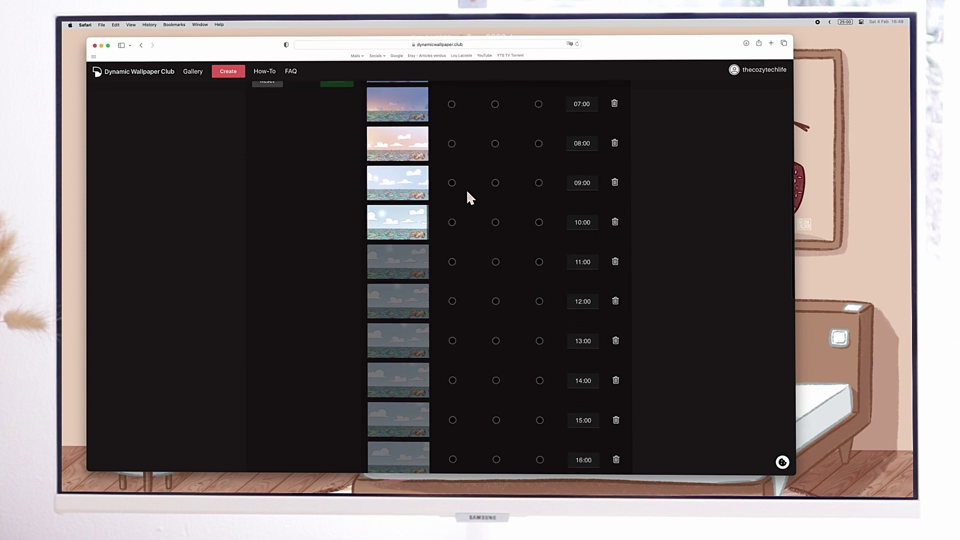
{"action": "scroll", "coordinate": [467, 191], "scroll_direction": "down", "scroll_amount": 2}
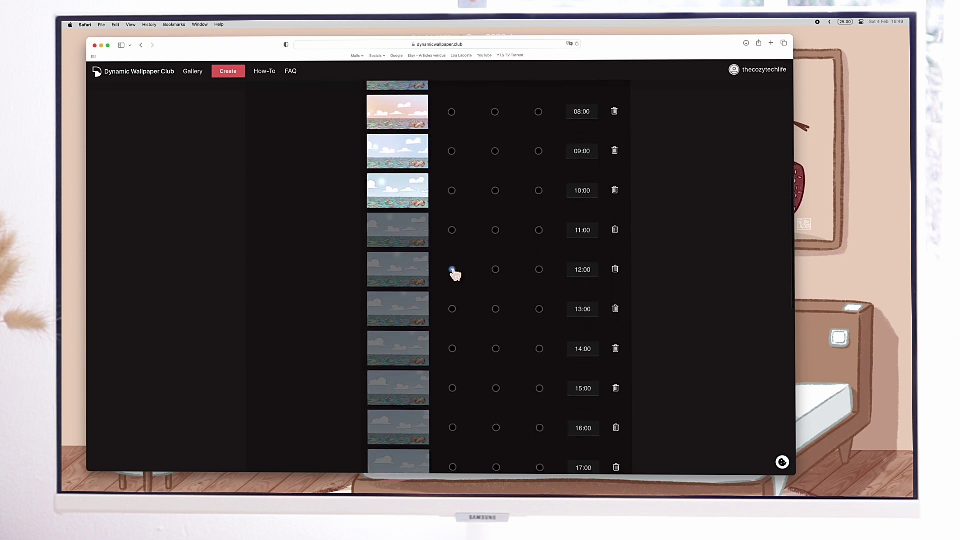
{"action": "scroll", "coordinate": [497, 274], "scroll_direction": "down", "scroll_amount": 10}
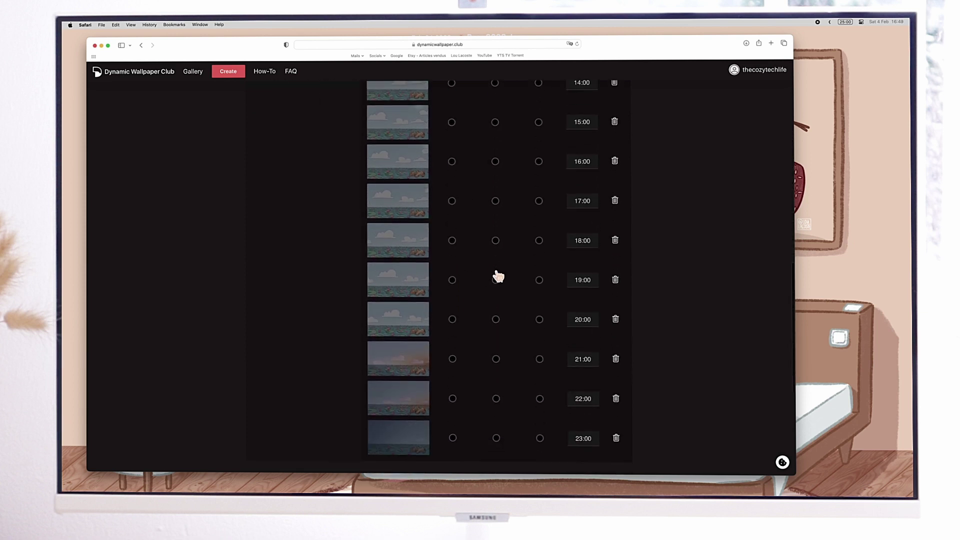
{"action": "scroll", "coordinate": [542, 242], "scroll_direction": "up", "scroll_amount": 15}
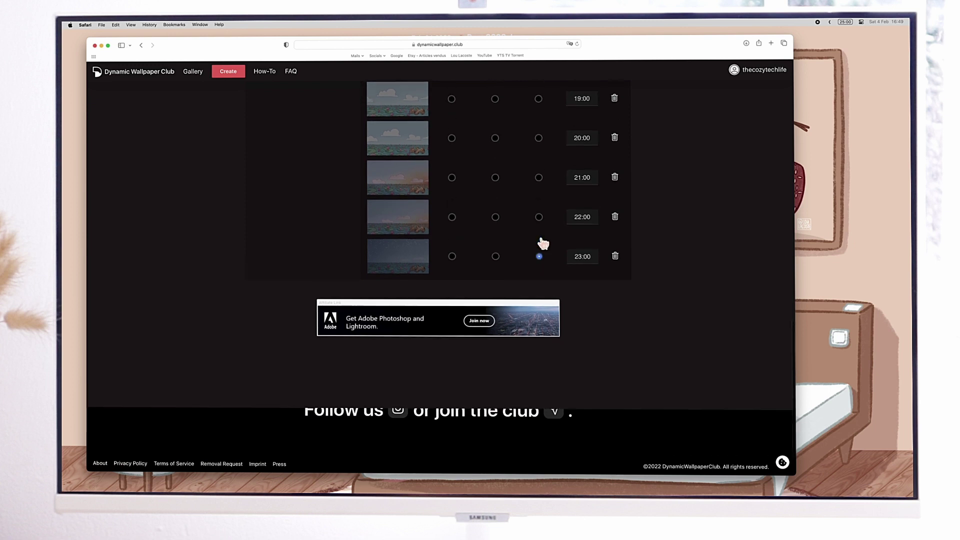
{"action": "scroll", "coordinate": [543, 244], "scroll_direction": "down", "scroll_amount": 1}
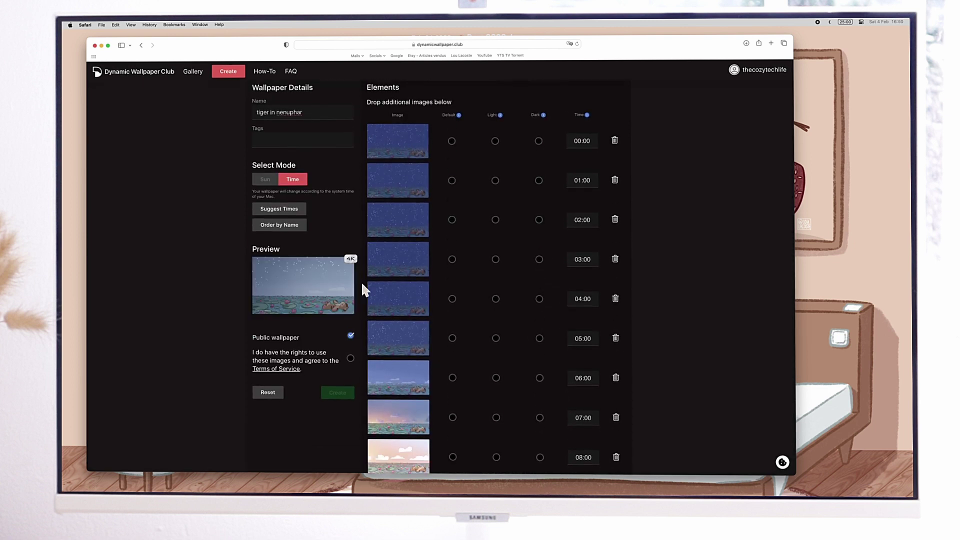
Step: Accept the Terms of Service, create the wallpaper, and open the Tiger in nenuphar SUMMER page
{"action": "left_click", "coordinate": [350, 360]}
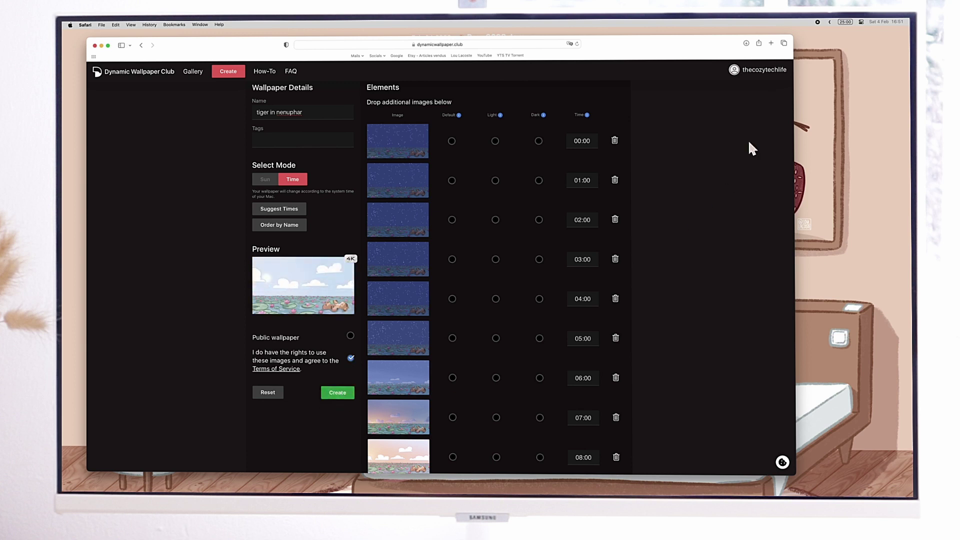
{"action": "left_click", "coordinate": [766, 71]}
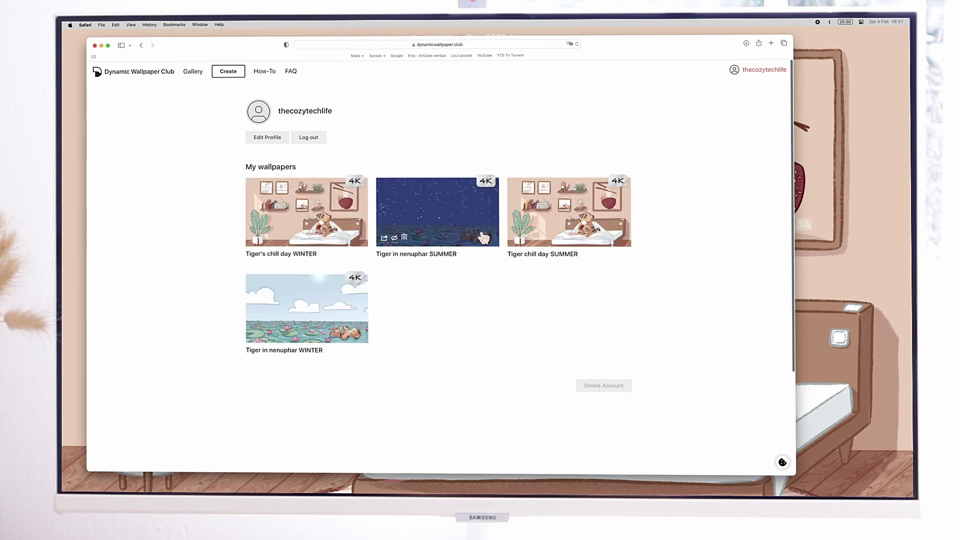
{"action": "left_click", "coordinate": [476, 210]}
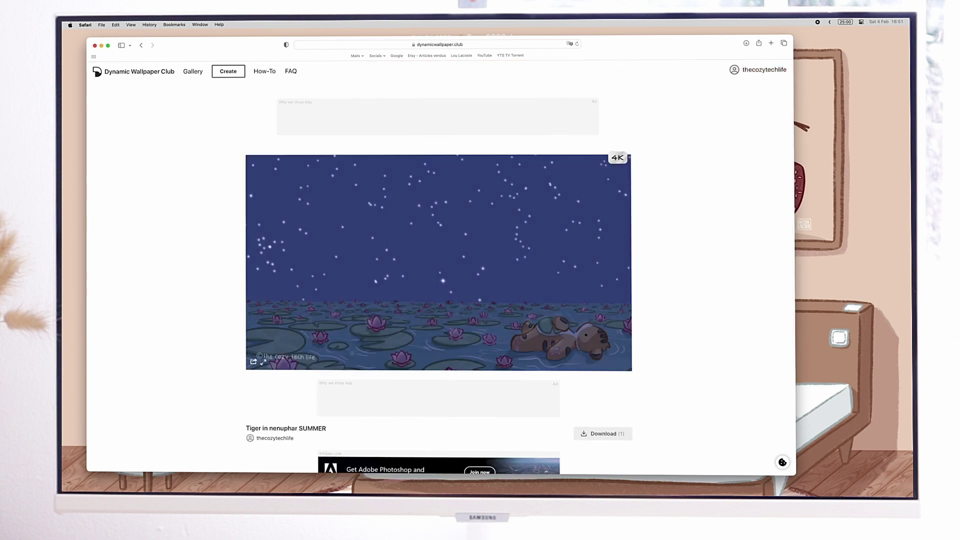
Step: Set Tiger in nenuphar WINTER.heic as the desktop picture, with Safari and Finder minimized
{"action": "left_click", "coordinate": [102, 46]}
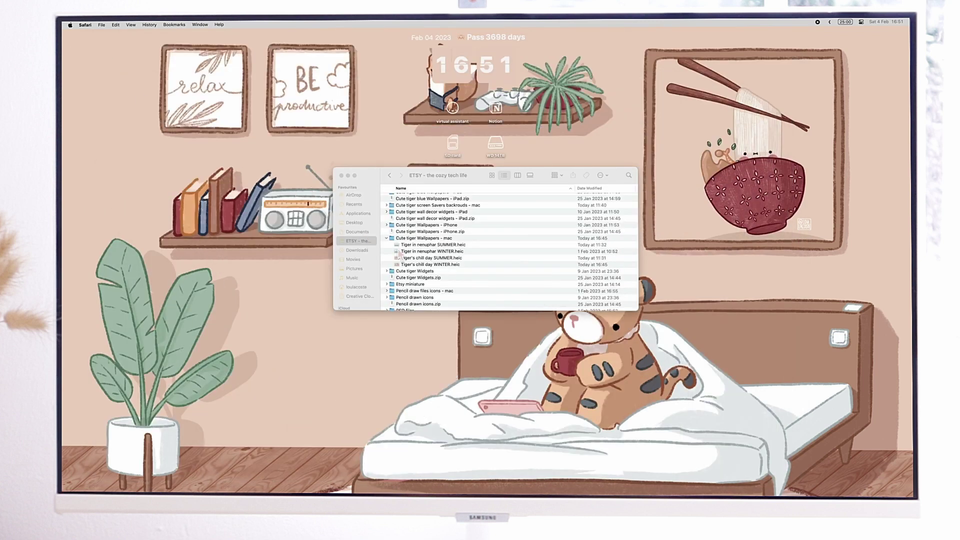
{"action": "right_click", "coordinate": [423, 251]}
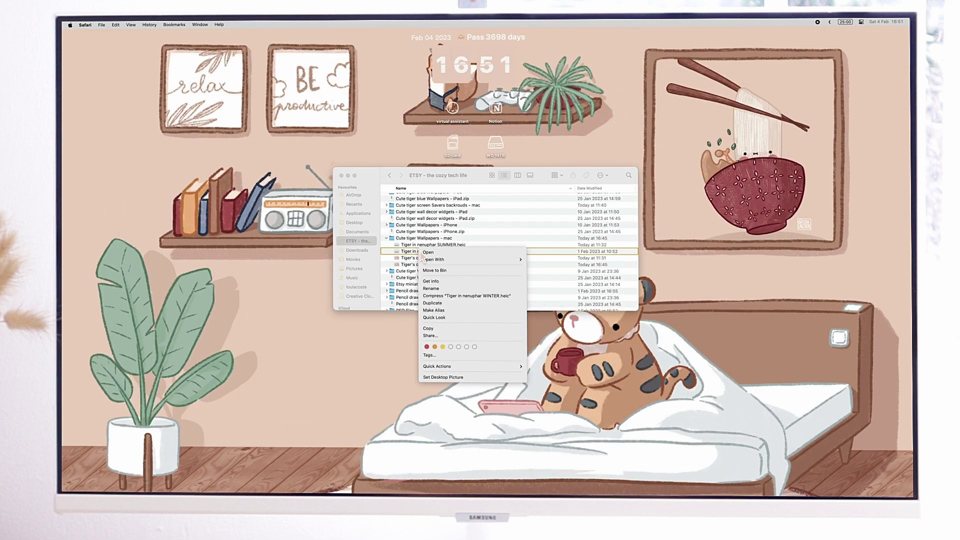
{"action": "left_click", "coordinate": [349, 211]}
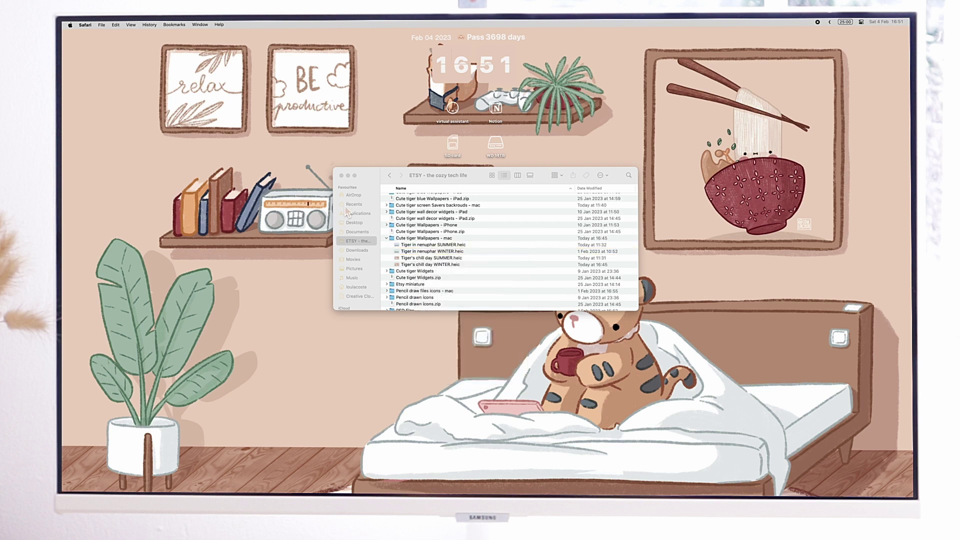
{"action": "left_click", "coordinate": [348, 176]}
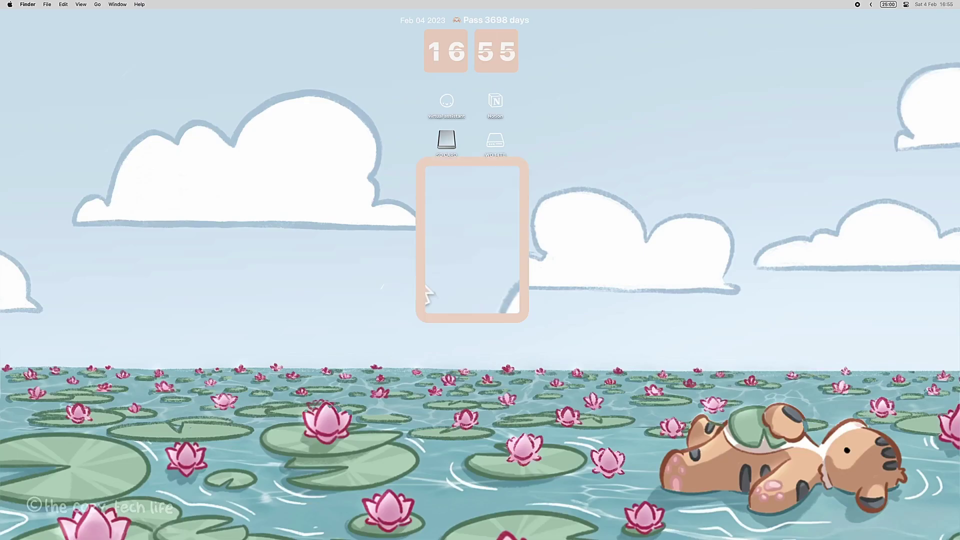
Step: Open Get Info for the SD CARD desktop drive and move the window to the centre
{"action": "left_click", "coordinate": [452, 146]}
{"action": "right_click", "coordinate": [453, 145]}
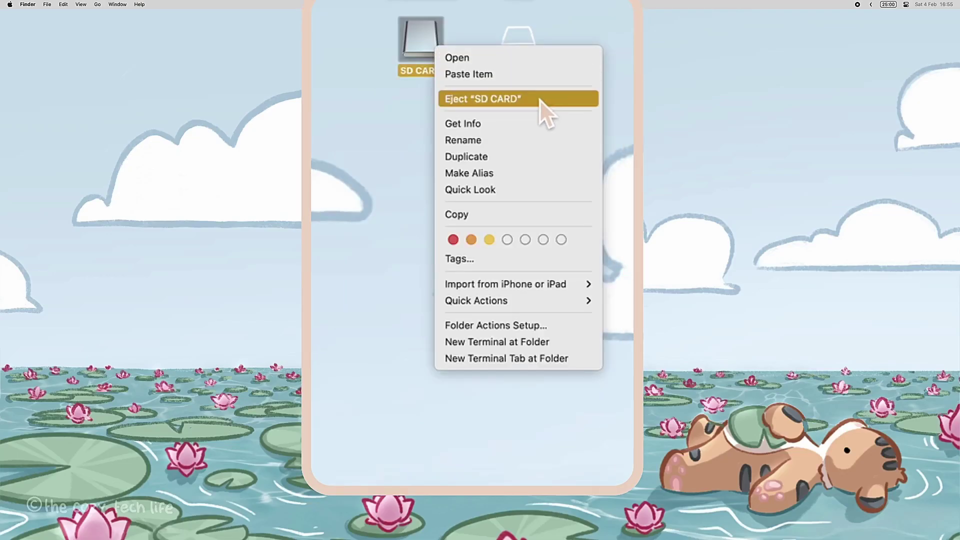
{"action": "left_click", "coordinate": [510, 124]}
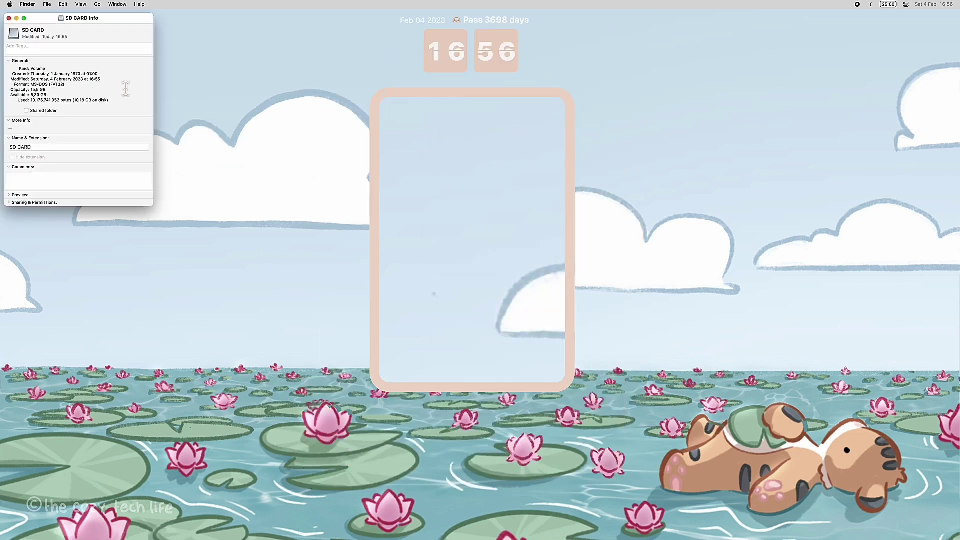
{"action": "left_click_drag", "start_coordinate": [115, 20], "coordinate": [326, 123]}
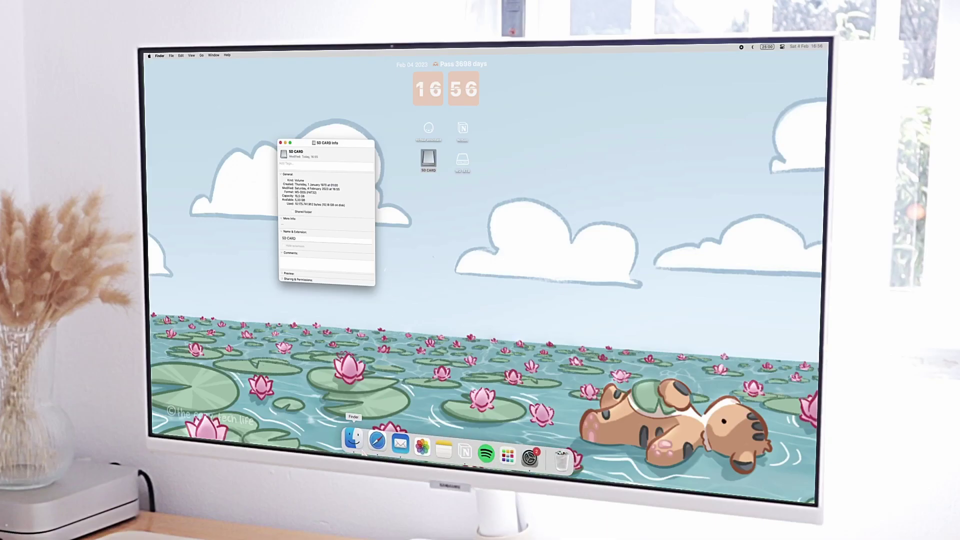
Step: Apply the sd-card PNG from the ETSY folder as the SD CARD icon, then close both windows
{"action": "left_click", "coordinate": [377, 440]}
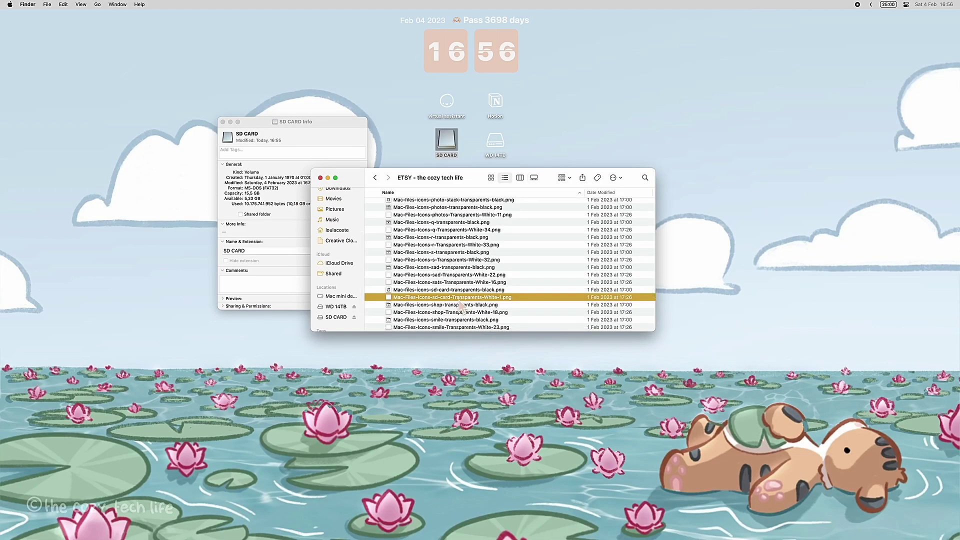
{"action": "left_click_drag", "start_coordinate": [460, 298], "coordinate": [231, 146]}
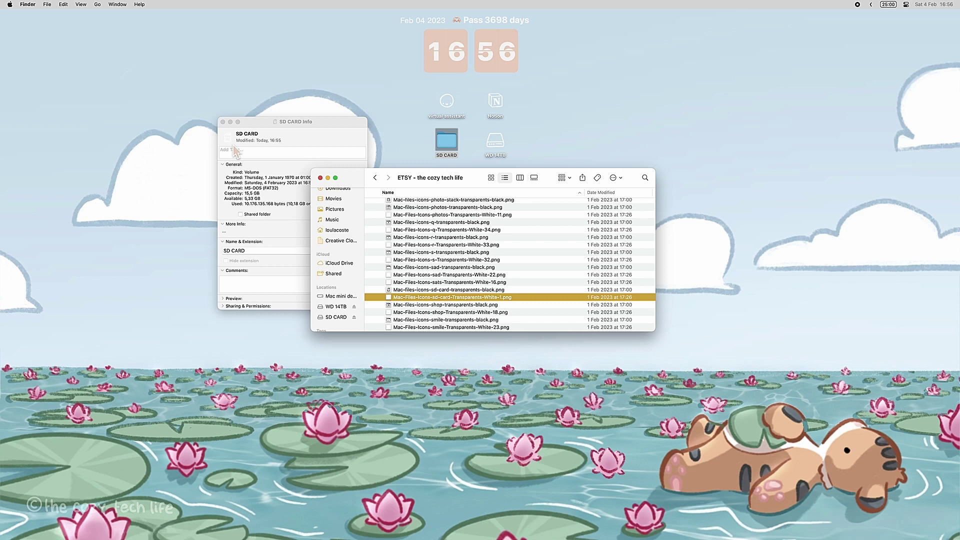
{"action": "left_click", "coordinate": [231, 122]}
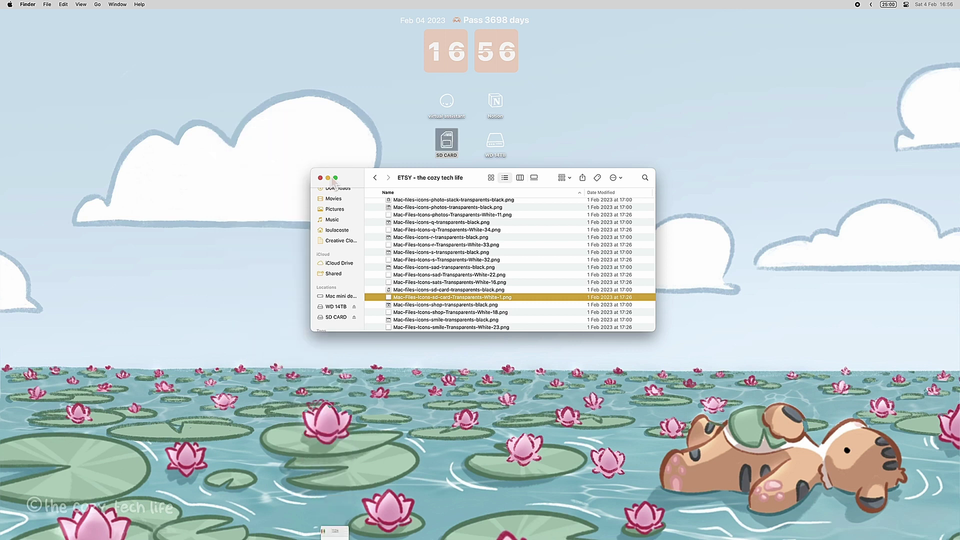
{"action": "left_click", "coordinate": [328, 178]}
{"action": "left_click", "coordinate": [410, 152]}
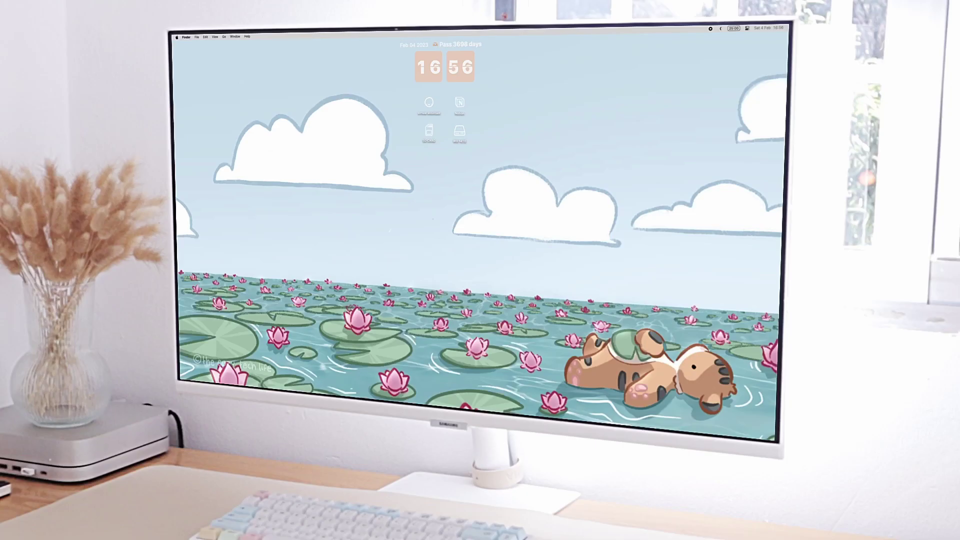
Step: Eject the SD CARD drive and open the Get Info window for Spotify
{"action": "left_click", "coordinate": [360, 384]}
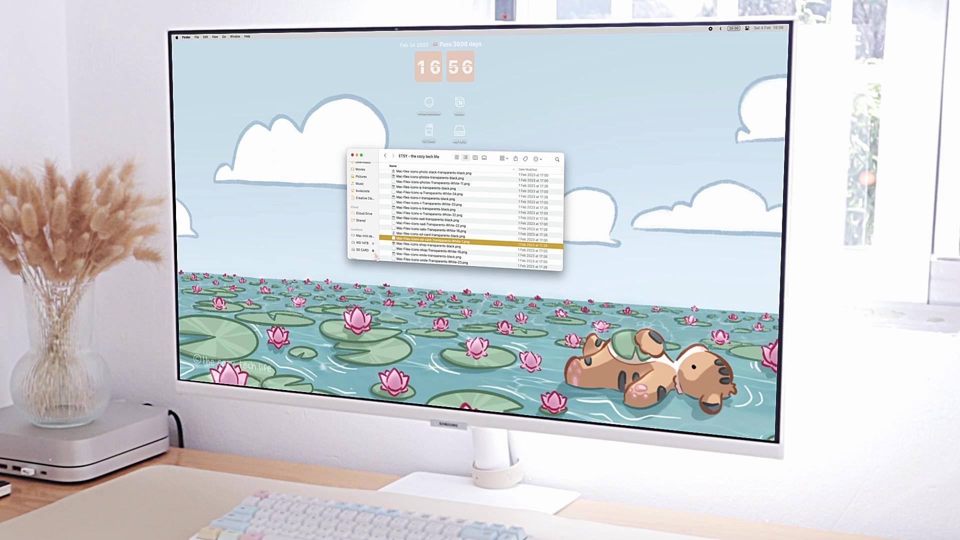
{"action": "left_click", "coordinate": [373, 250]}
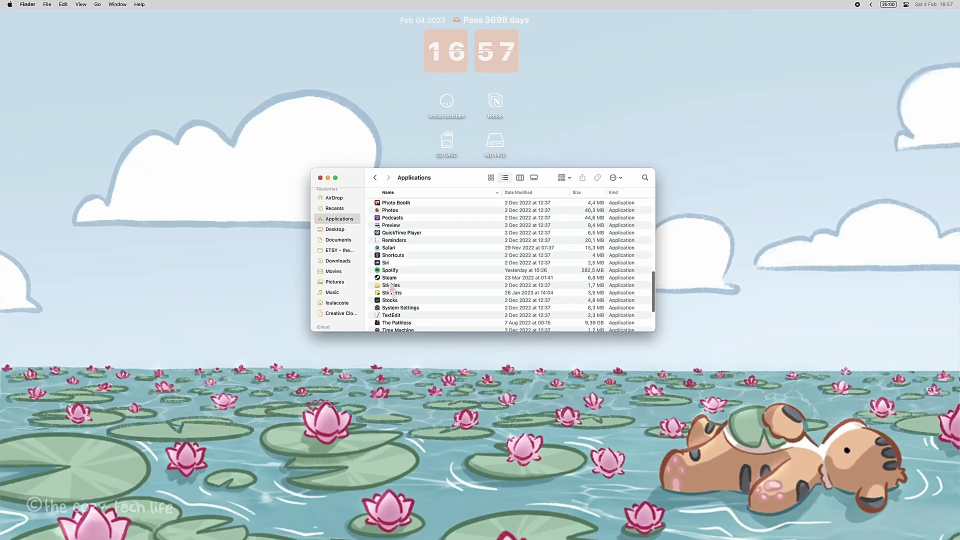
{"action": "left_click", "coordinate": [390, 271]}
{"action": "right_click", "coordinate": [390, 271]}
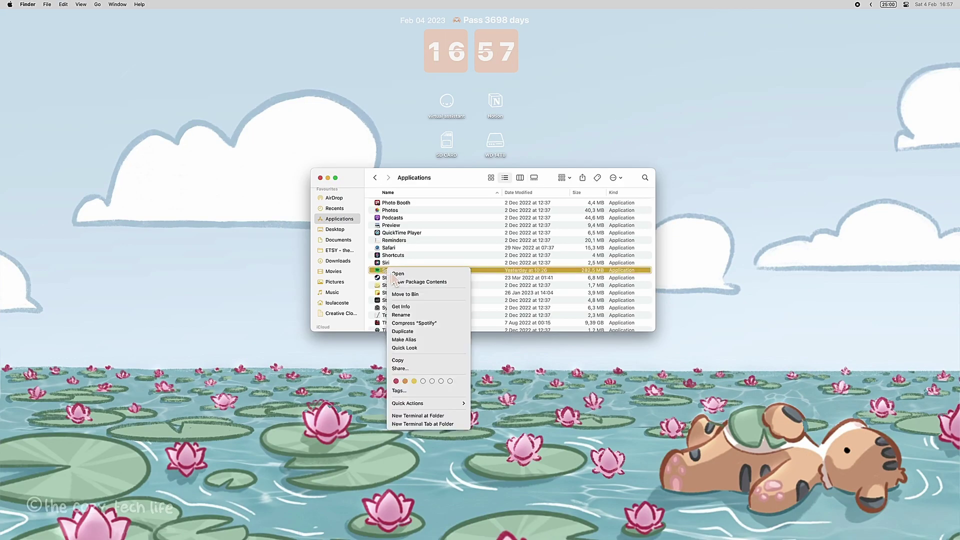
{"action": "left_click", "coordinate": [405, 305]}
Step: Give Spotify the pencil-drawn Spotify PNG icon from the ETSY folder and close its Info window
{"action": "left_click_drag", "start_coordinate": [123, 23], "coordinate": [274, 168]}
{"action": "left_click", "coordinate": [340, 250]}
{"action": "left_click_drag", "start_coordinate": [440, 277], "coordinate": [165, 185]}
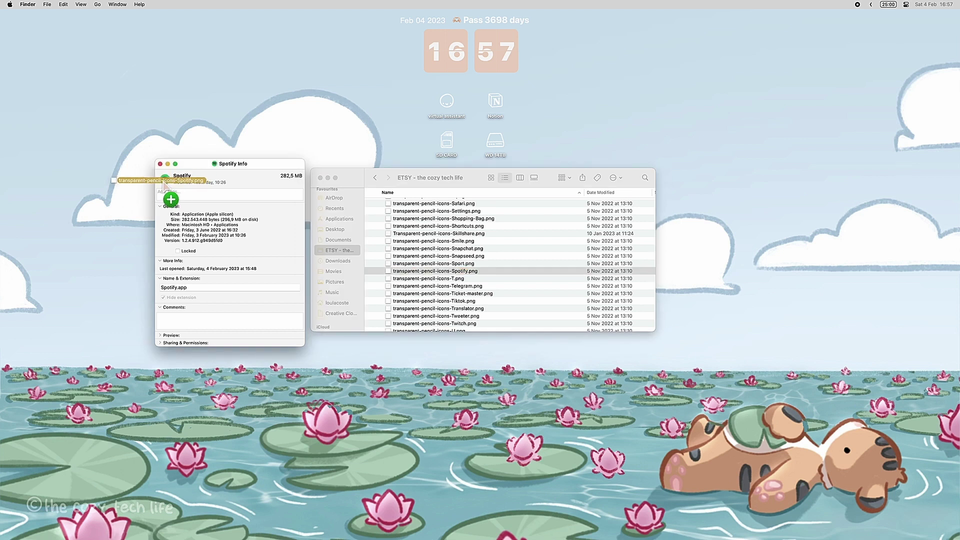
{"action": "left_click", "coordinate": [160, 164]}
{"action": "mouse_move", "coordinate": [459, 520]}
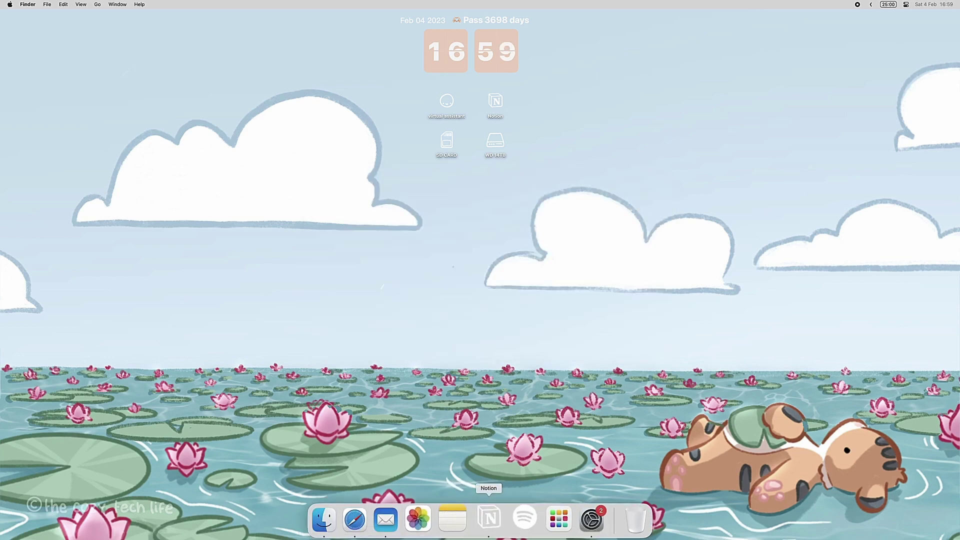
{"action": "left_click", "coordinate": [550, 520]}
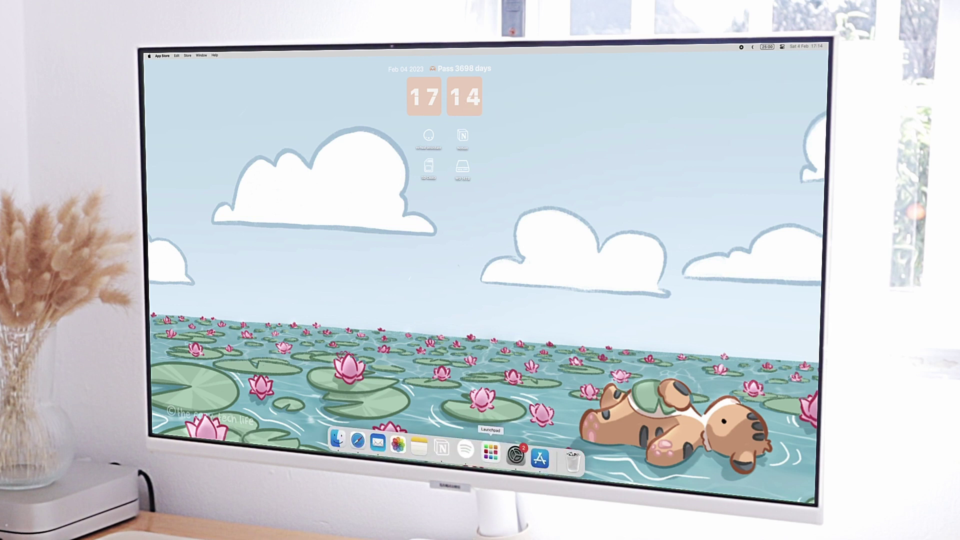
Step: Open the Desktop flip clock – Countdown page in App Store, then minimize the window
{"action": "left_click", "coordinate": [534, 465]}
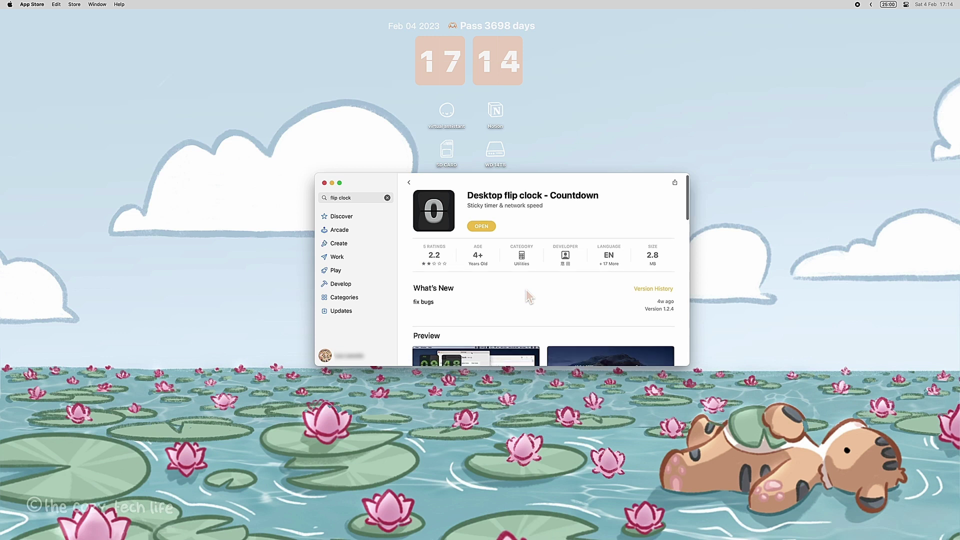
{"action": "scroll", "coordinate": [529, 298], "scroll_direction": "down", "scroll_amount": 10}
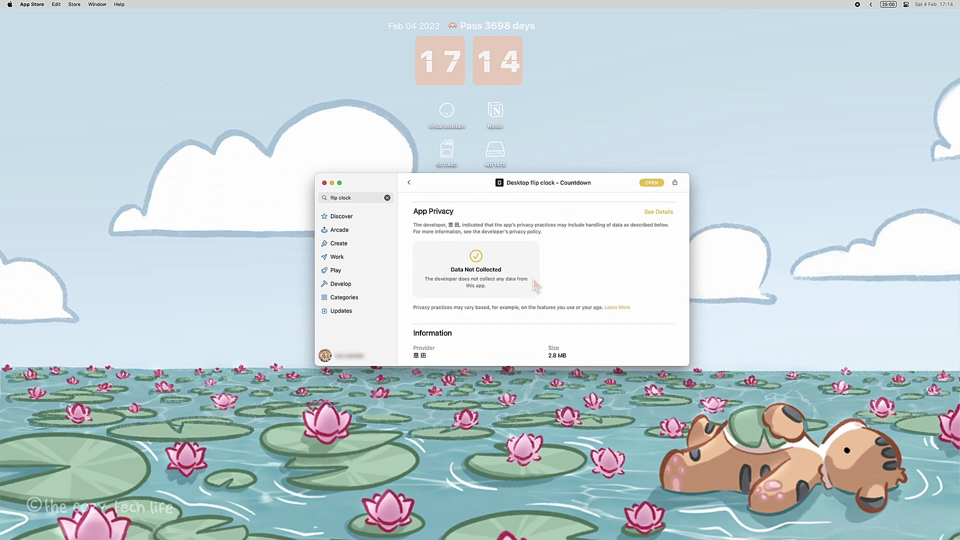
{"action": "scroll", "coordinate": [524, 264], "scroll_direction": "up", "scroll_amount": 10}
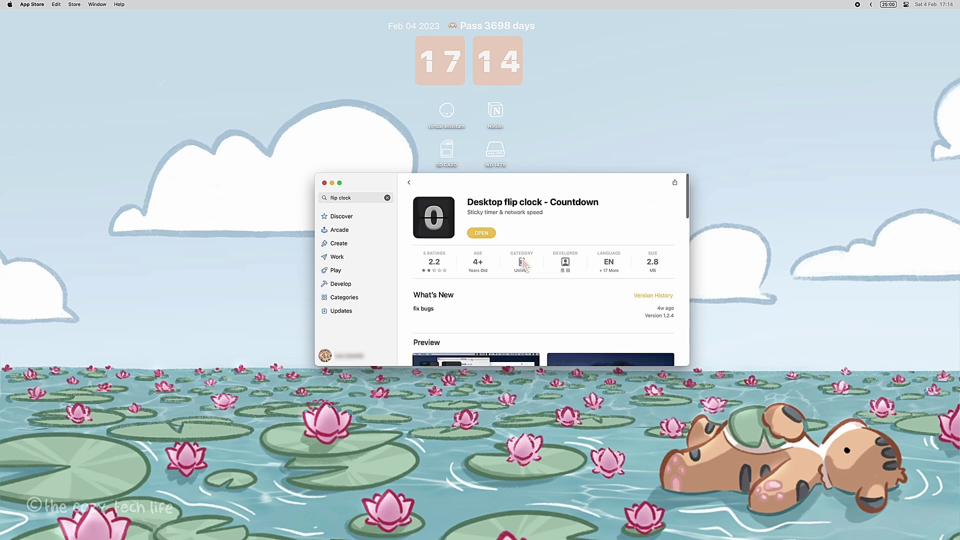
{"action": "left_click", "coordinate": [332, 183]}
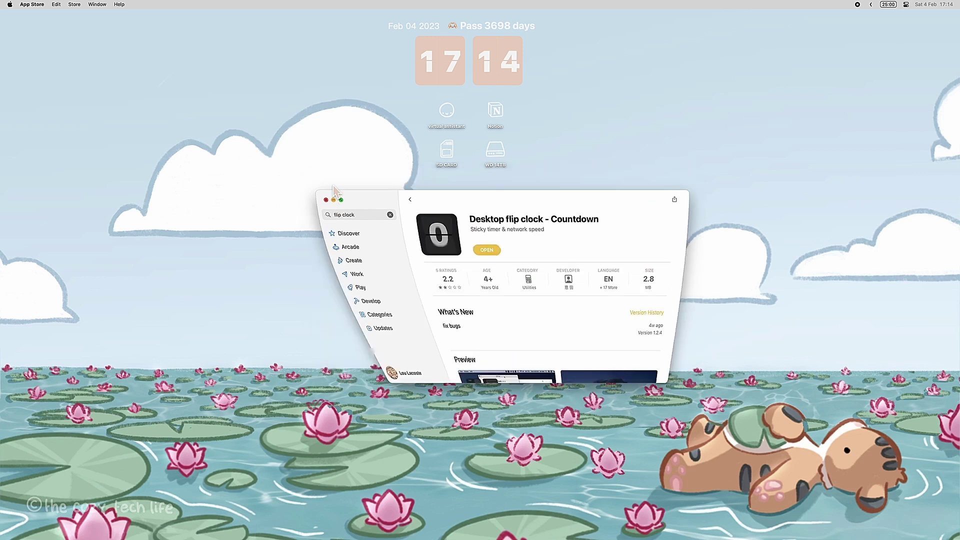
{"action": "left_click", "coordinate": [871, 5]}
{"action": "left_click", "coordinate": [777, 4]}
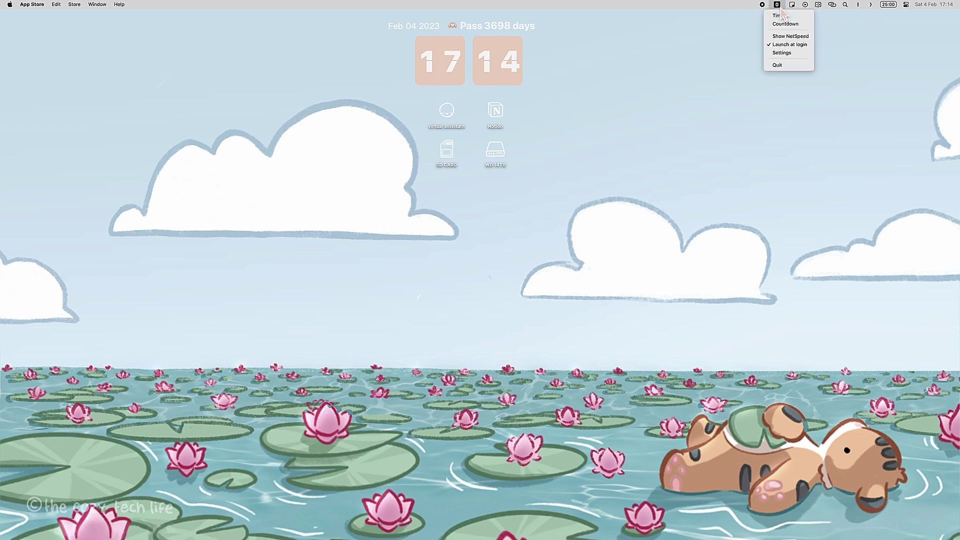
{"action": "left_click", "coordinate": [786, 56]}
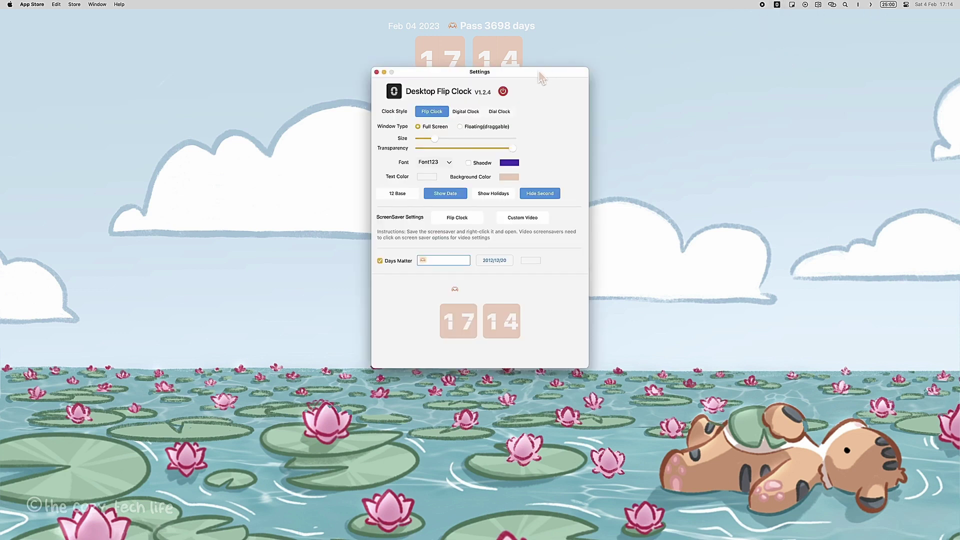
{"action": "left_click_drag", "start_coordinate": [539, 73], "coordinate": [537, 201]}
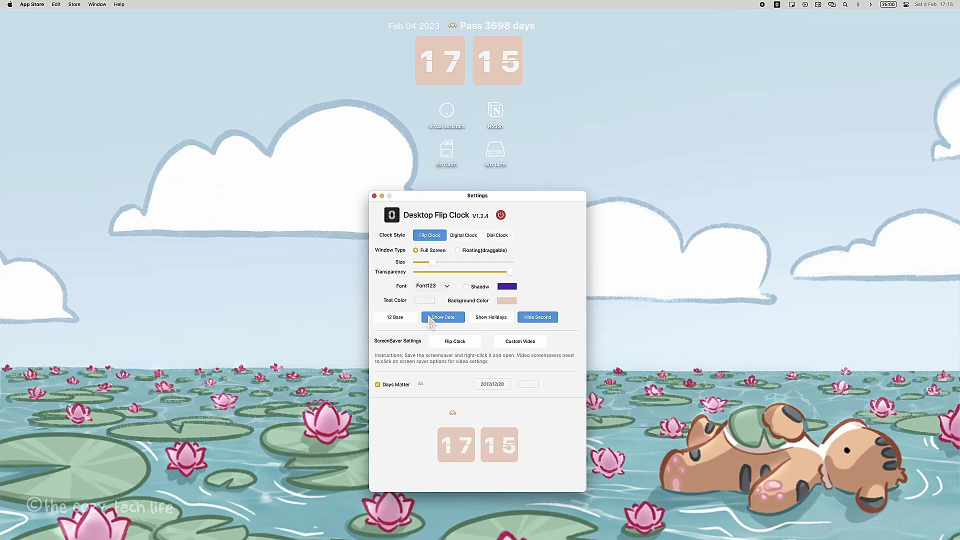
{"action": "left_click", "coordinate": [506, 301]}
{"action": "left_click", "coordinate": [425, 301]}
{"action": "left_click", "coordinate": [424, 302]}
{"action": "left_click", "coordinate": [433, 285]}
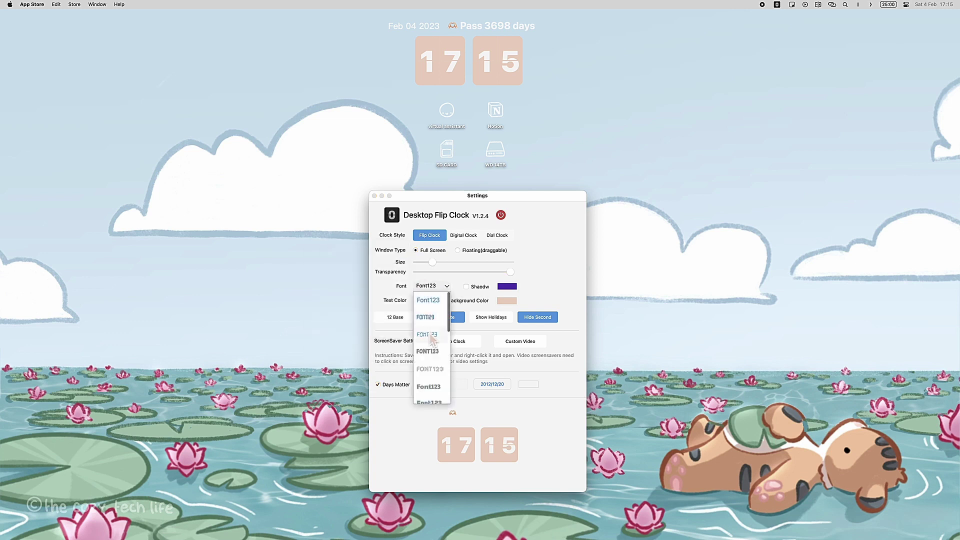
{"action": "left_click", "coordinate": [435, 311]}
{"action": "left_click", "coordinate": [433, 286]}
{"action": "left_click", "coordinate": [436, 295]}
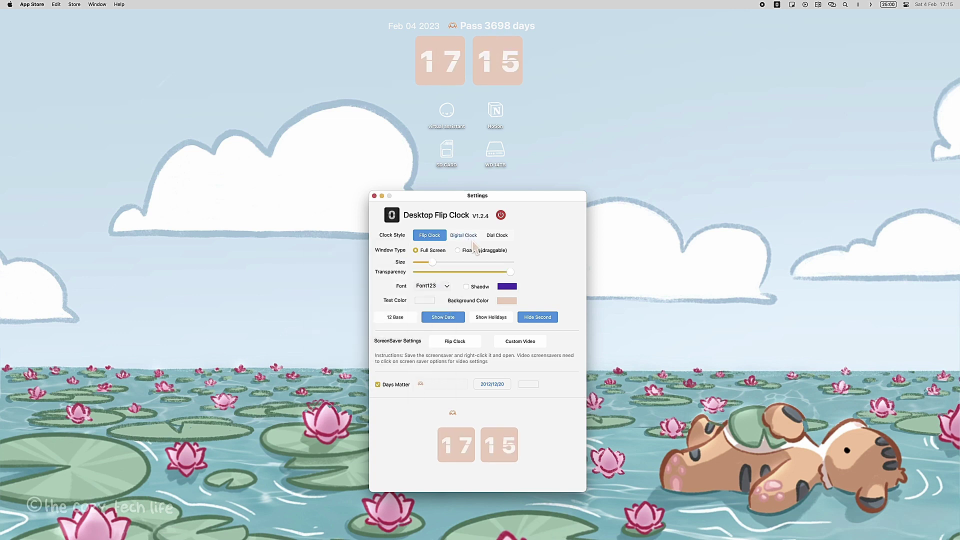
{"action": "left_click", "coordinate": [458, 250]}
{"action": "left_click_drag", "start_coordinate": [443, 78], "coordinate": [311, 151]}
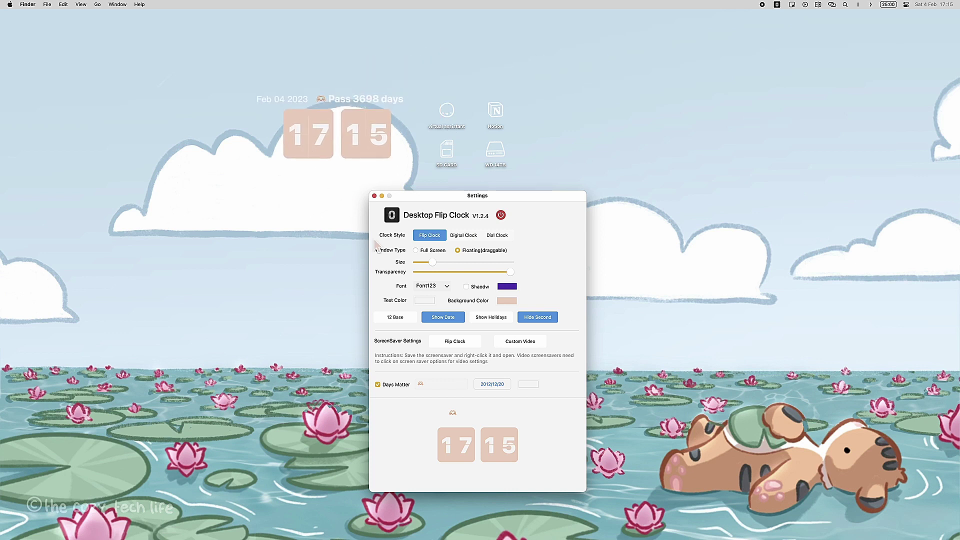
{"action": "left_click_drag", "start_coordinate": [371, 160], "coordinate": [501, 93]}
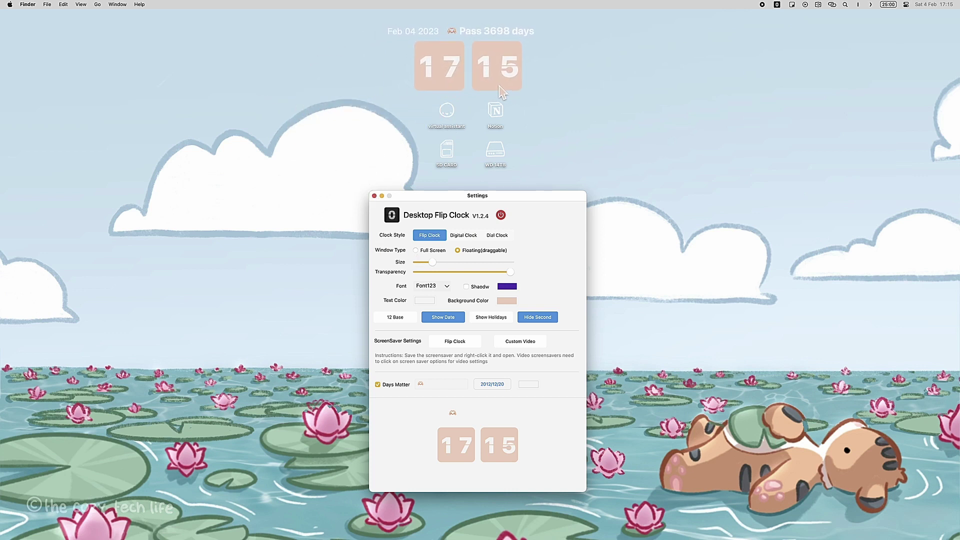
{"action": "left_click", "coordinate": [425, 250]}
{"action": "left_click", "coordinate": [490, 385]}
{"action": "left_click", "coordinate": [431, 385]}
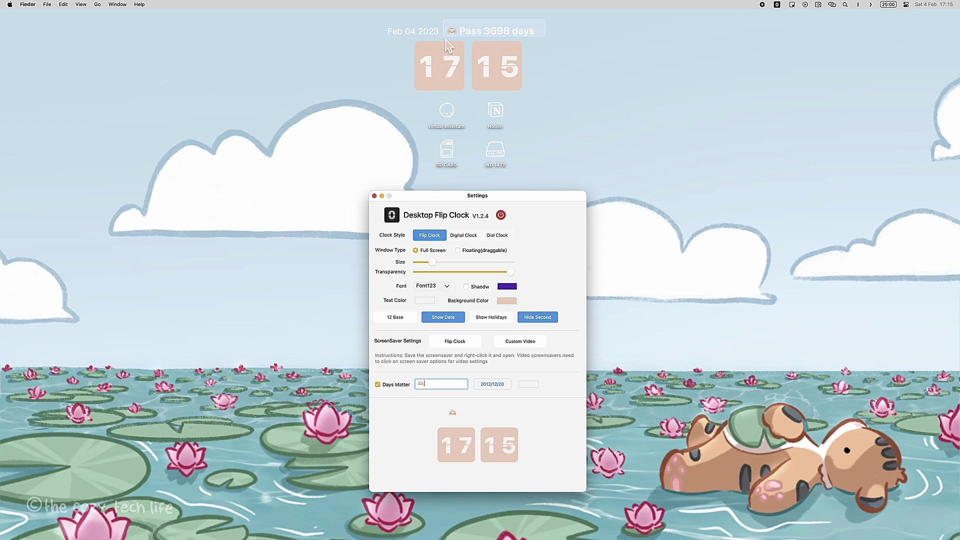
{"action": "left_click", "coordinate": [562, 66]}
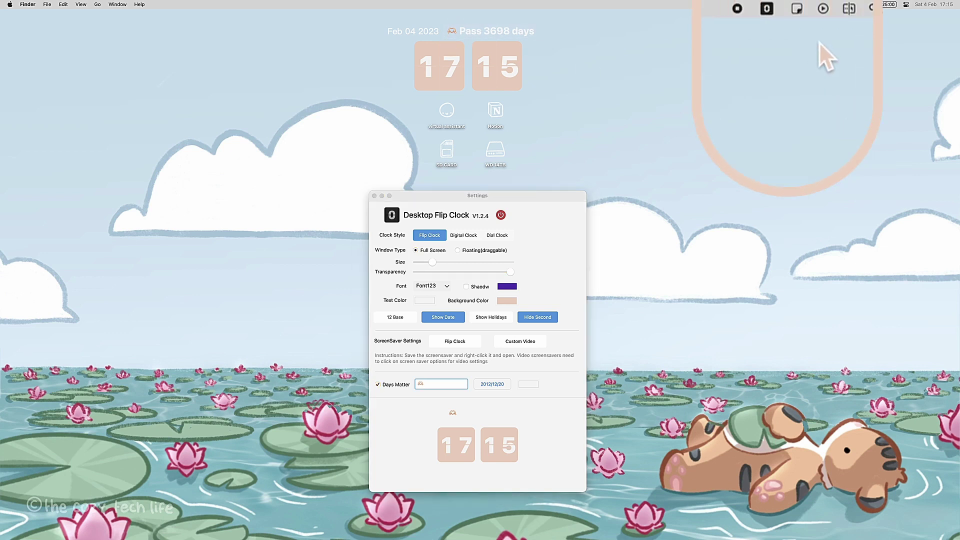
{"action": "left_click", "coordinate": [766, 10]}
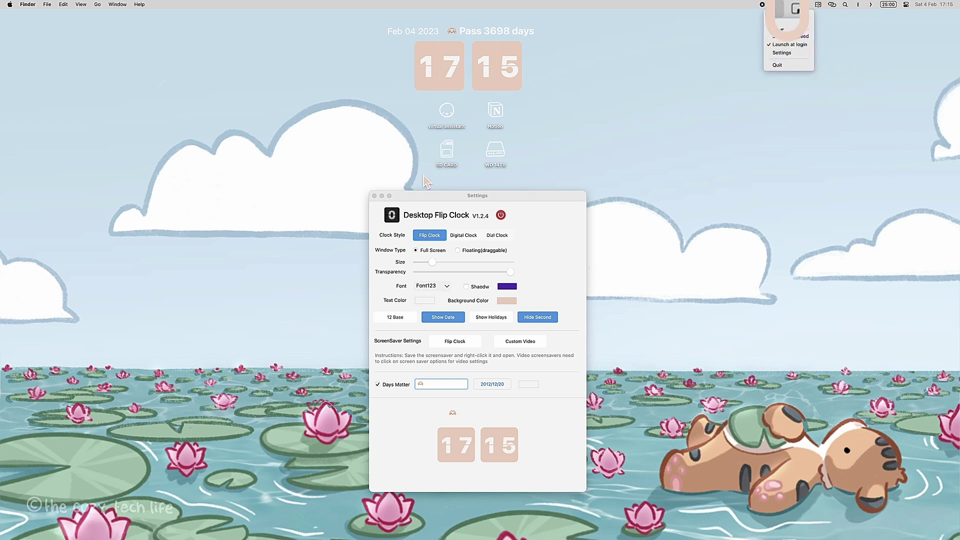
{"action": "left_click", "coordinate": [376, 197]}
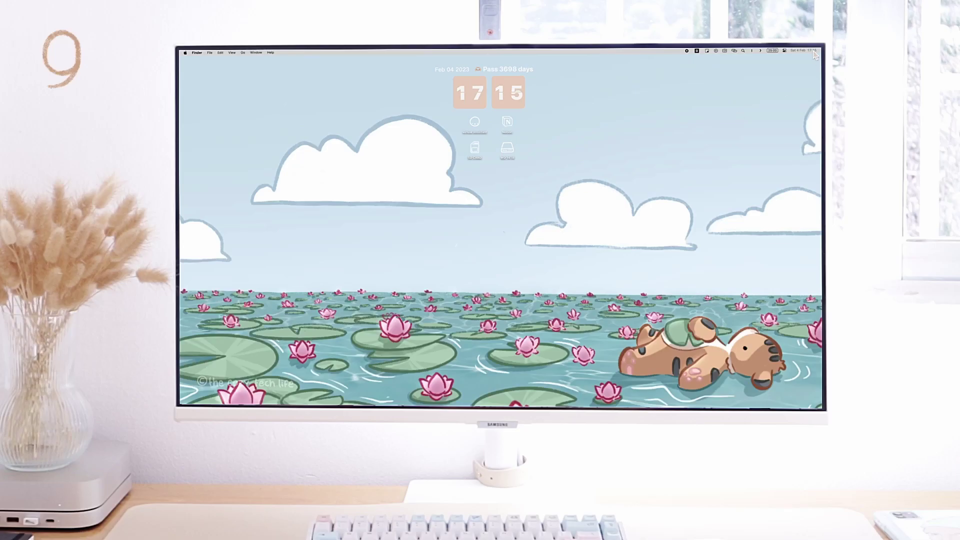
{"action": "left_click", "coordinate": [809, 53]}
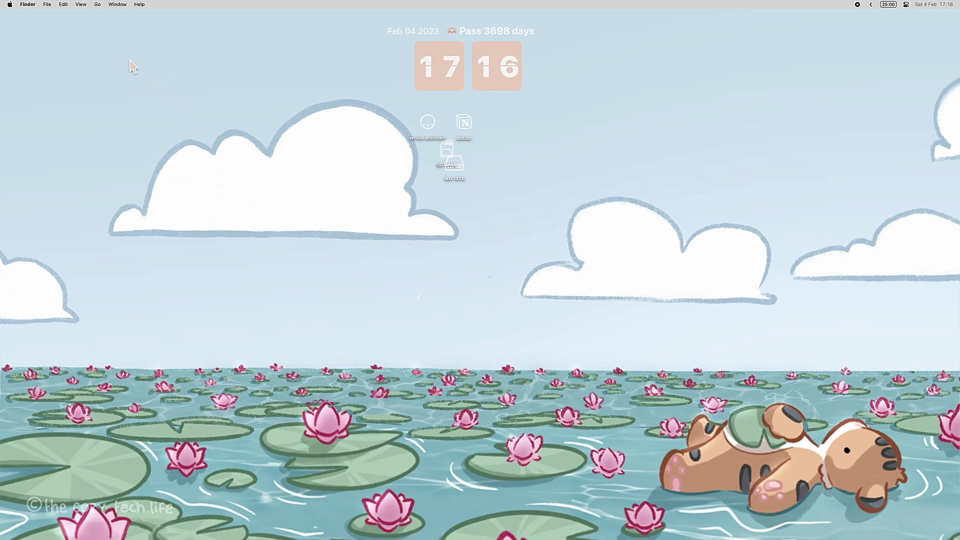
Step: Set desktop icons to Snap to Grid in View Options and rearrange the Notion icon
{"action": "left_click", "coordinate": [81, 4]}
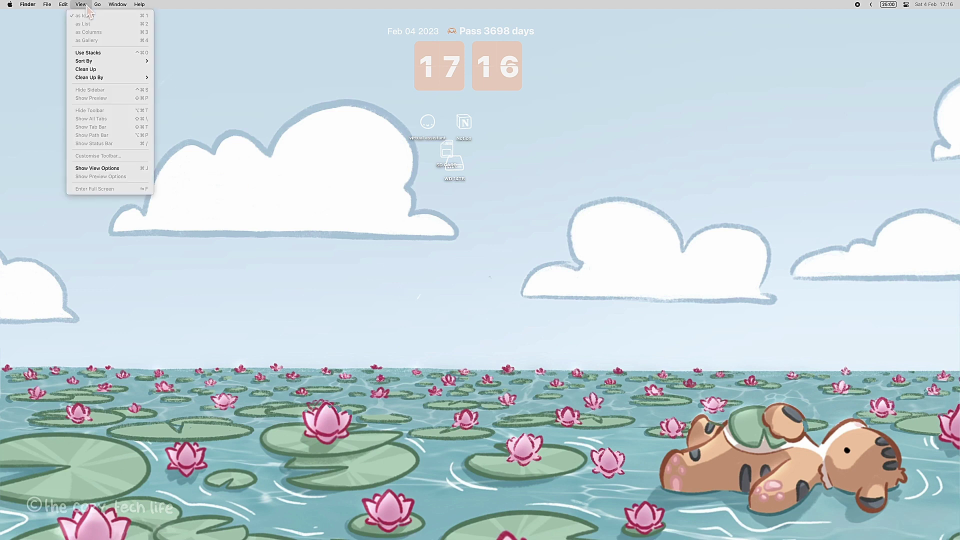
{"action": "left_click", "coordinate": [120, 169]}
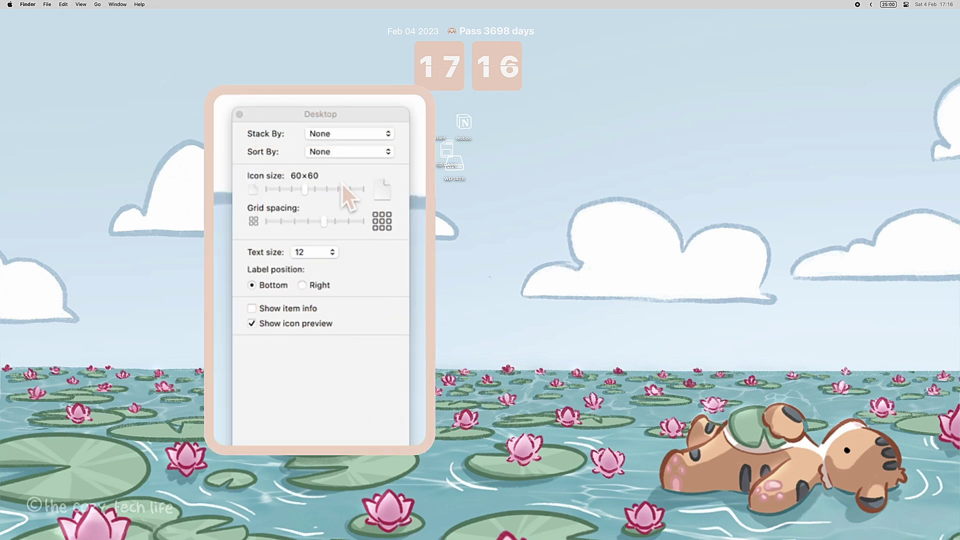
{"action": "left_click", "coordinate": [332, 151]}
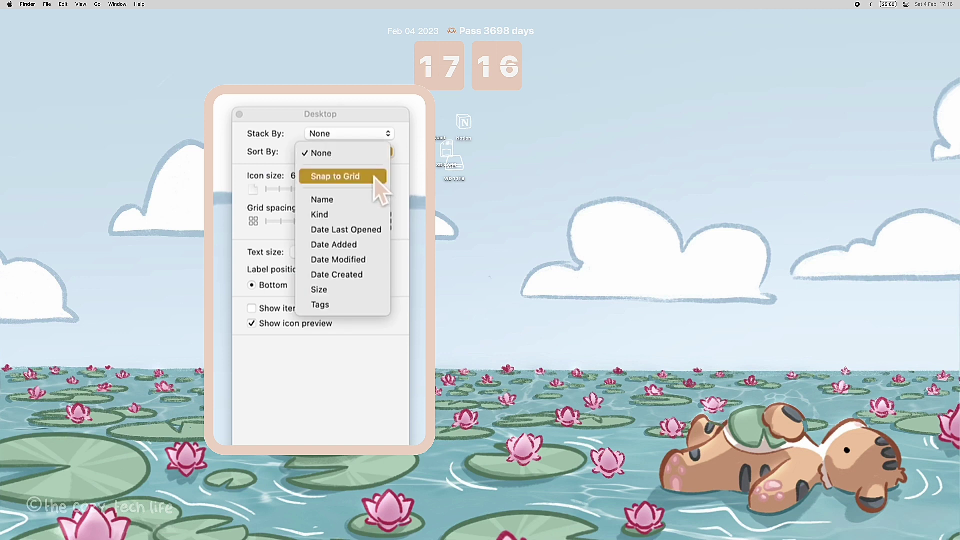
{"action": "left_click", "coordinate": [374, 176]}
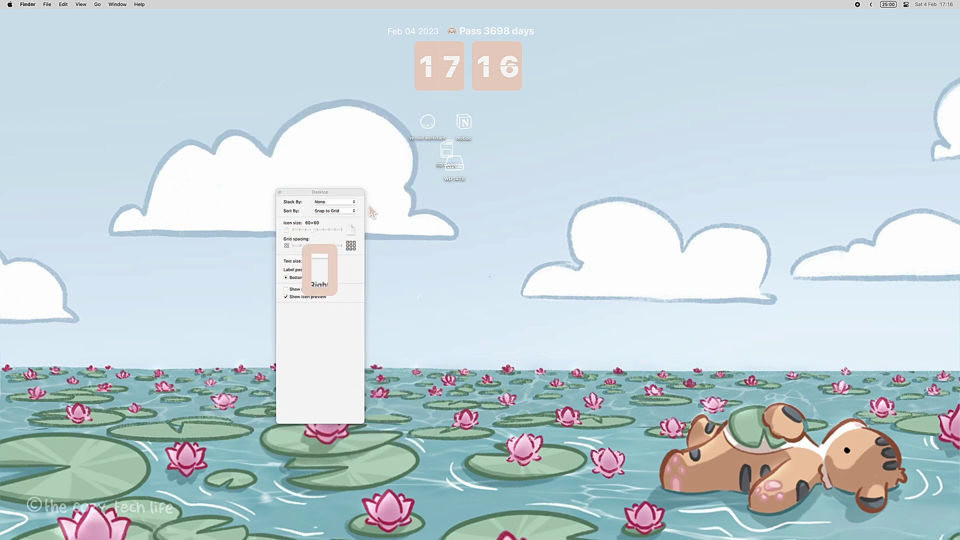
{"action": "left_click_drag", "start_coordinate": [473, 131], "coordinate": [503, 114]}
{"action": "left_click_drag", "start_coordinate": [427, 120], "coordinate": [916, 35]}
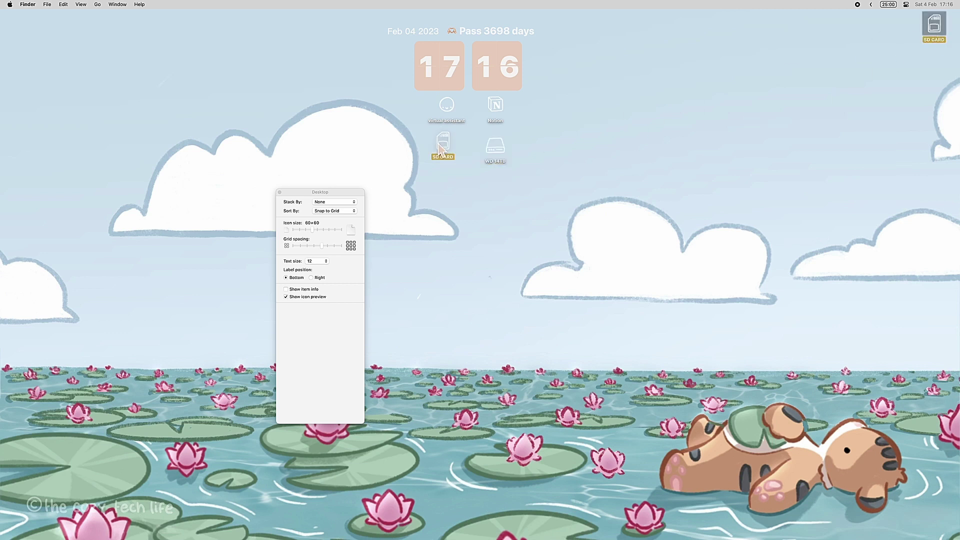
{"action": "left_click", "coordinate": [434, 196]}
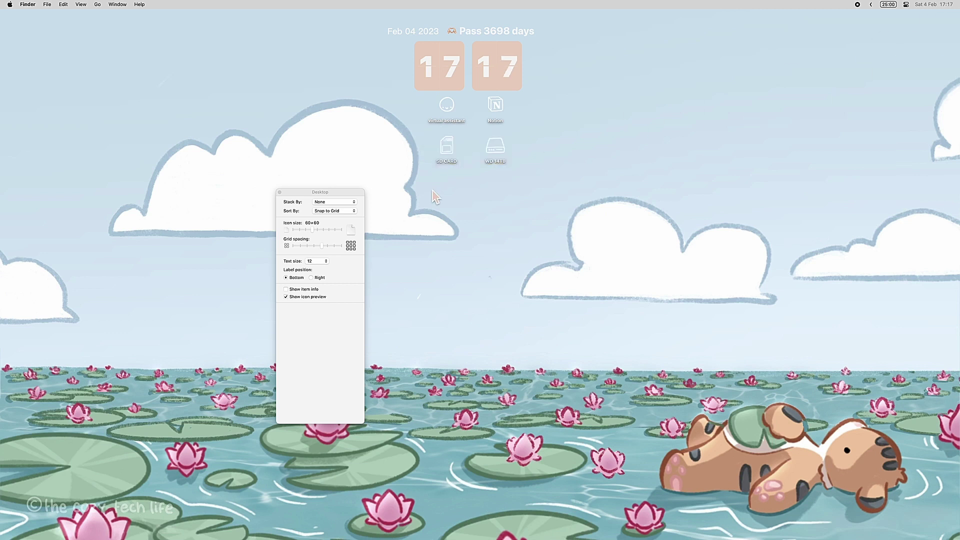
Step: Enlarge desktop icons to 68×68, keep label text size 12, and close View Options
{"action": "left_click_drag", "start_coordinate": [314, 231], "coordinate": [326, 248]}
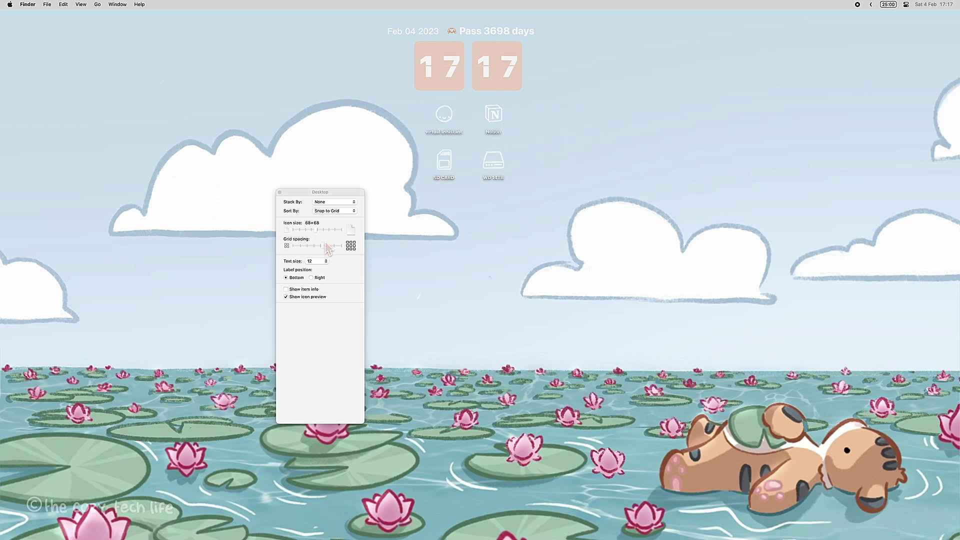
{"action": "left_click", "coordinate": [326, 261]}
{"action": "left_click", "coordinate": [316, 291]}
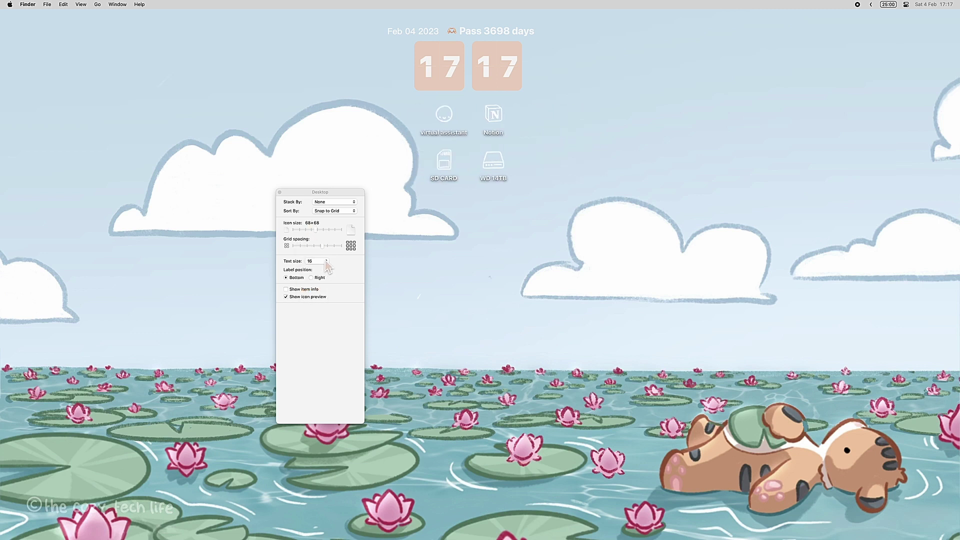
{"action": "left_click", "coordinate": [324, 262]}
{"action": "left_click", "coordinate": [310, 232]}
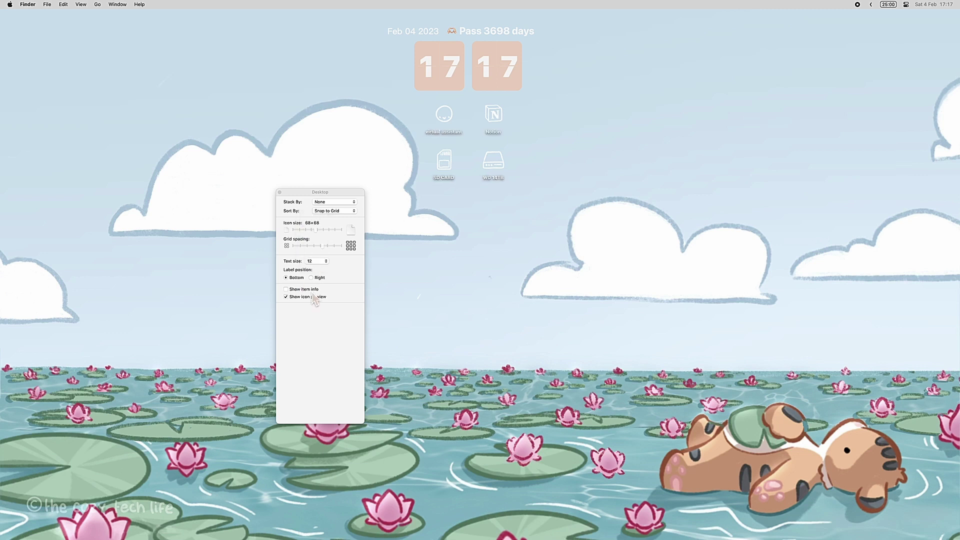
{"action": "left_click", "coordinate": [280, 192]}
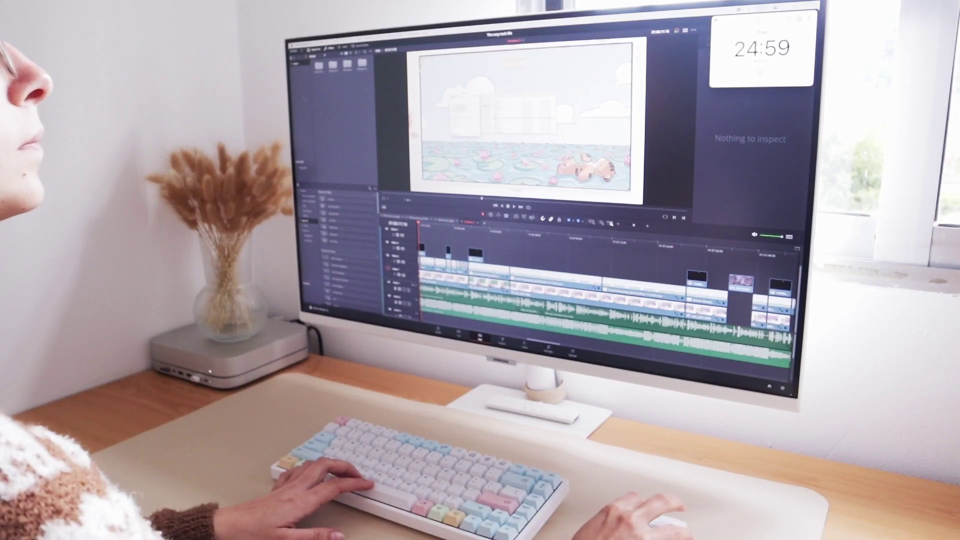
Step: Move the link status icon to the left of the split-window icon in the menu bar
{"action": "left_click", "coordinate": [686, 13]}
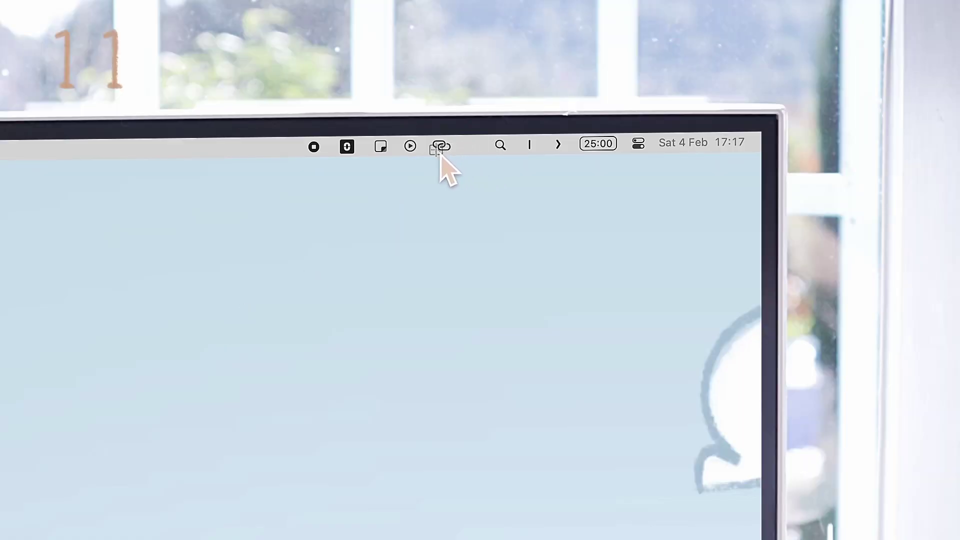
{"action": "left_click_drag", "start_coordinate": [476, 150], "coordinate": [461, 304]}
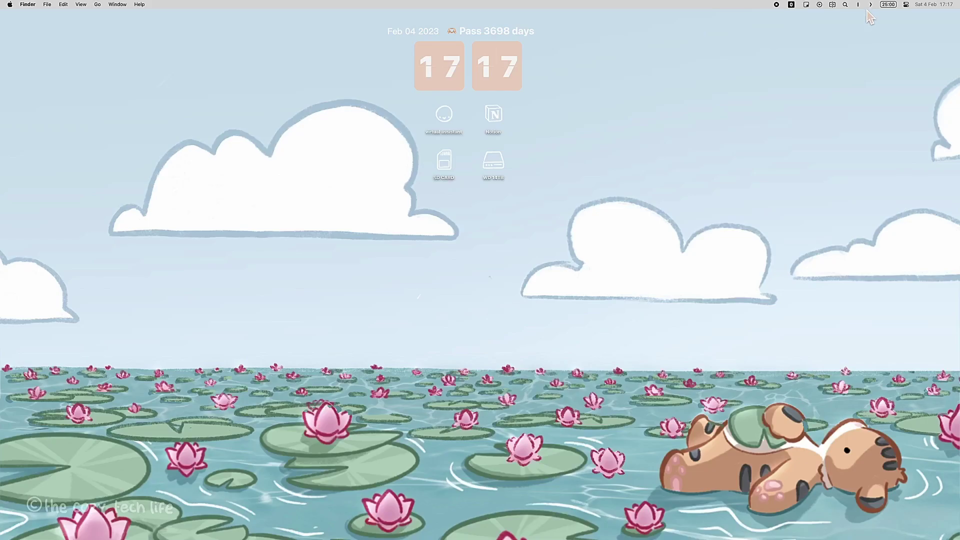
Step: Open the Control Centre pane in System Settings
{"action": "left_click", "coordinate": [10, 5]}
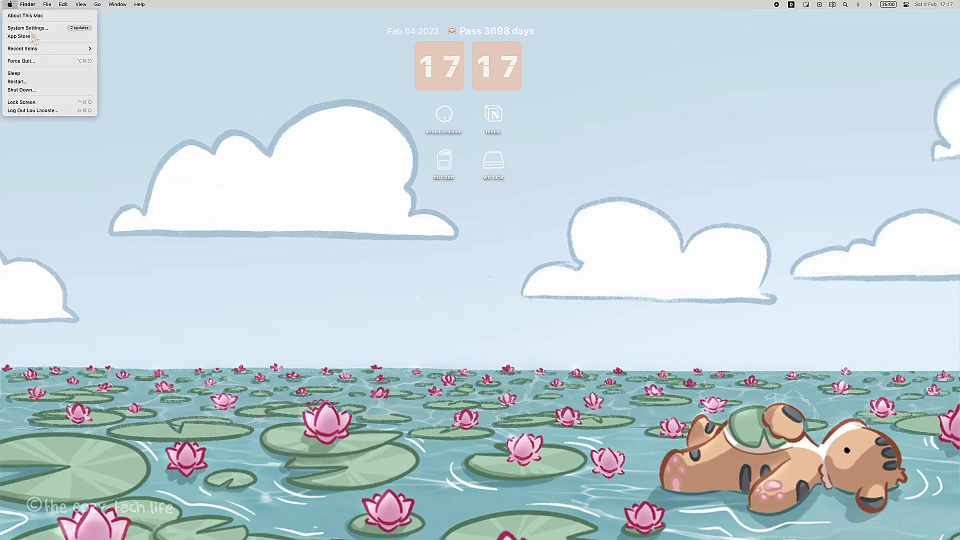
{"action": "left_click", "coordinate": [28, 28]}
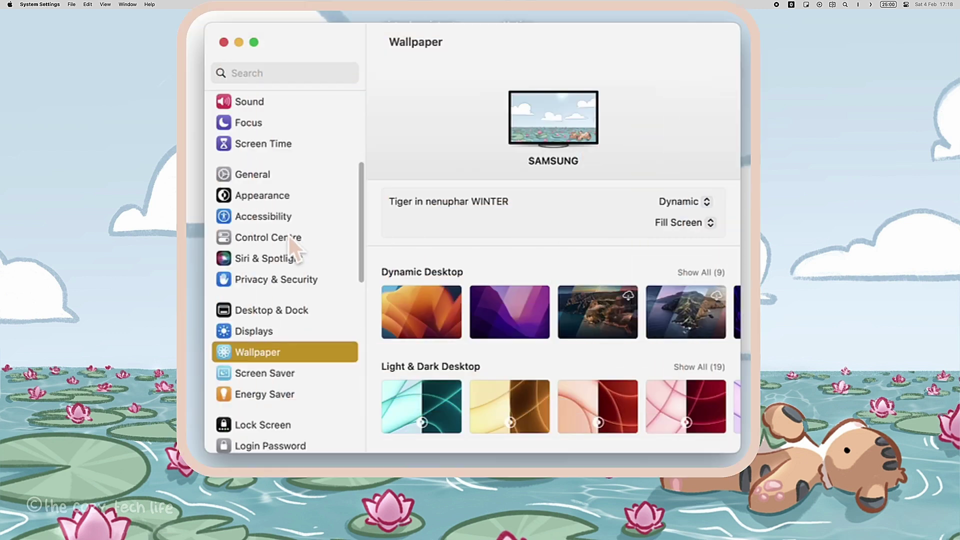
{"action": "left_click", "coordinate": [368, 238]}
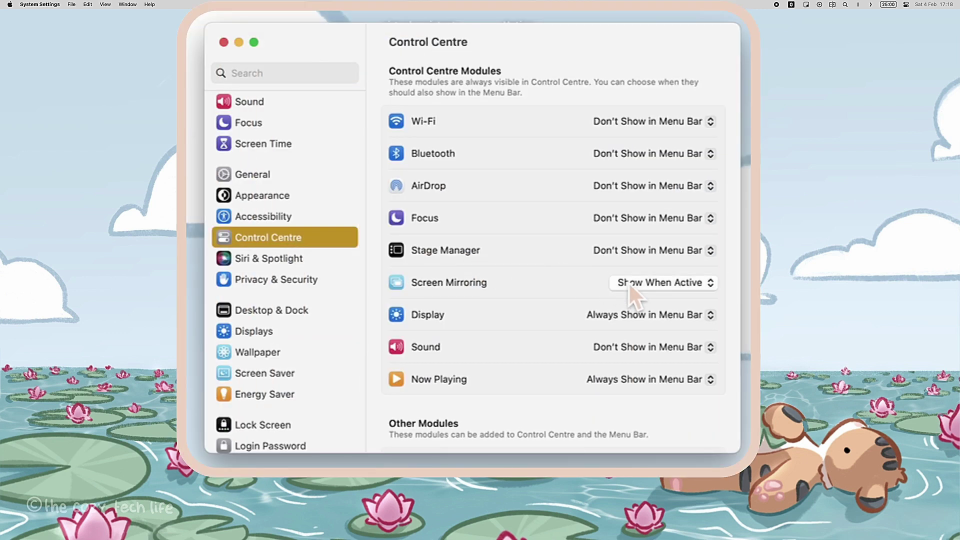
Step: Show the Wi-Fi icon in the menu bar, reposition it, and scroll to Other Modules
{"action": "left_click", "coordinate": [646, 128]}
{"action": "left_click", "coordinate": [642, 109]}
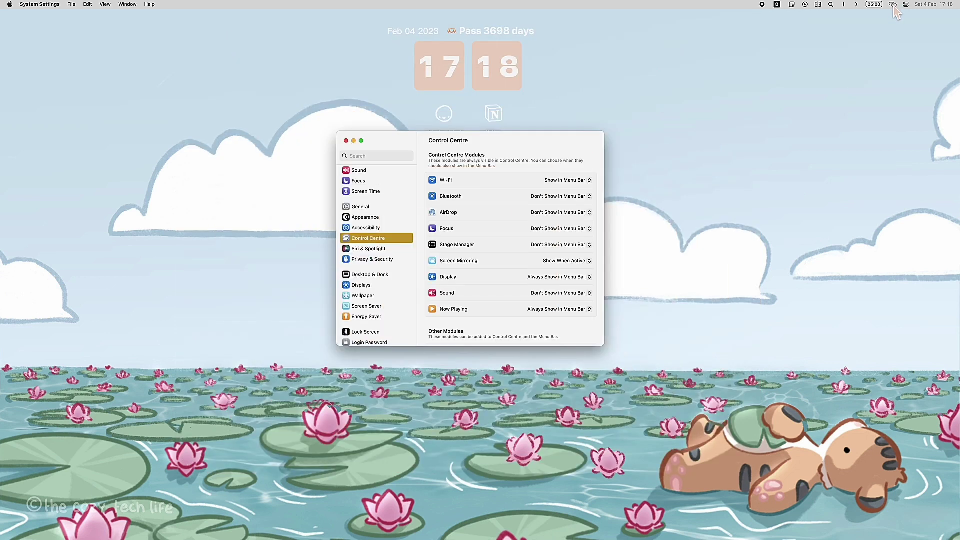
{"action": "left_click_drag", "start_coordinate": [894, 6], "coordinate": [825, 10]}
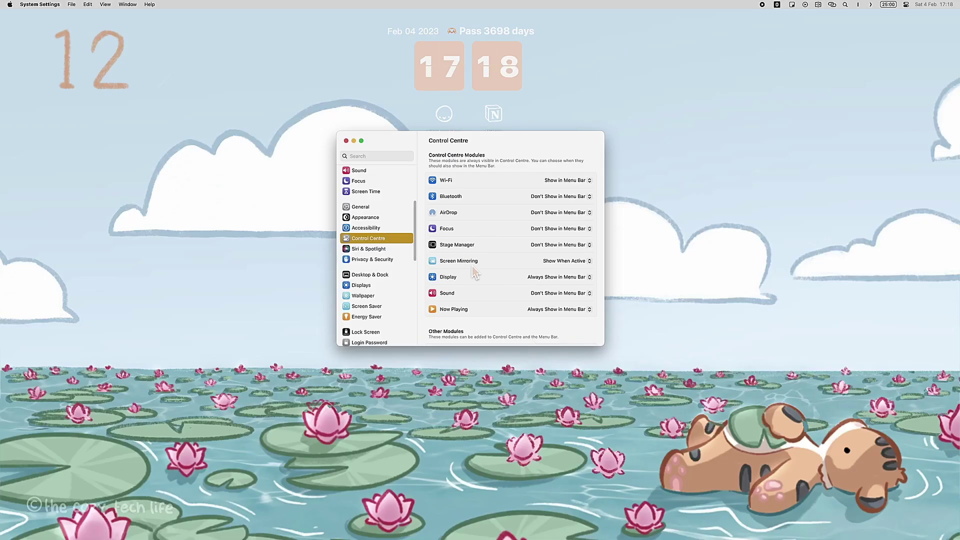
{"action": "scroll", "coordinate": [474, 273], "scroll_direction": "down", "scroll_amount": 10}
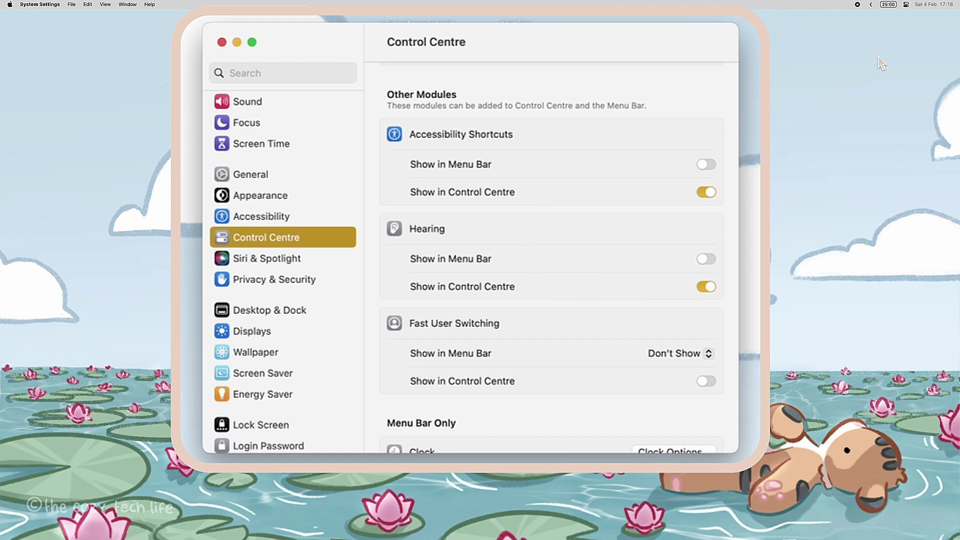
Step: Turn on Background Sounds with Bright Noise, adjust its volume, then switch it off again
{"action": "left_click", "coordinate": [907, 6]}
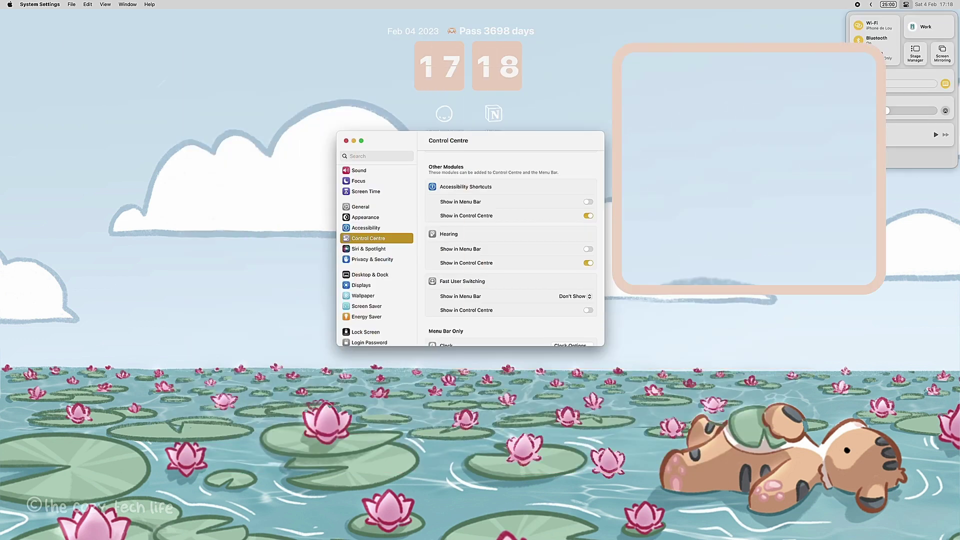
{"action": "left_click", "coordinate": [889, 92]}
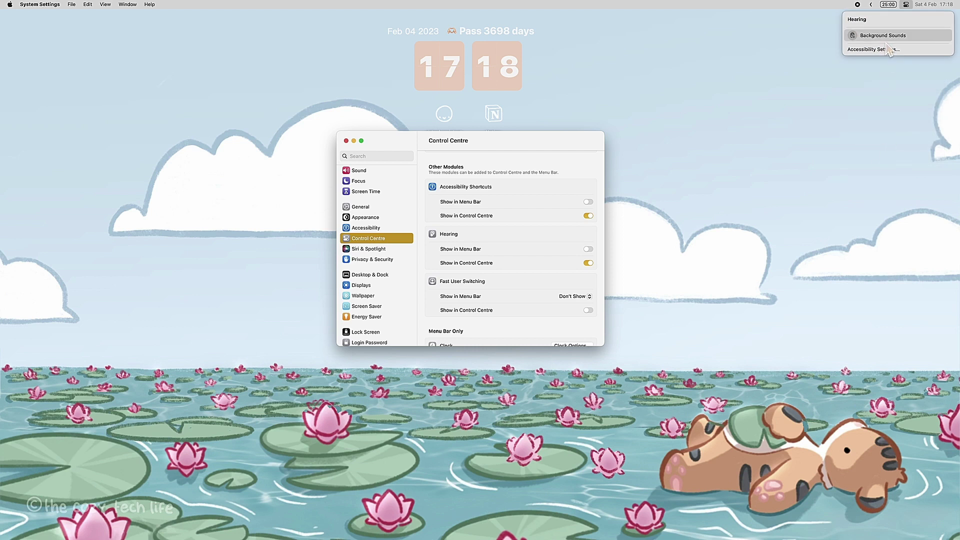
{"action": "left_click", "coordinate": [885, 36]}
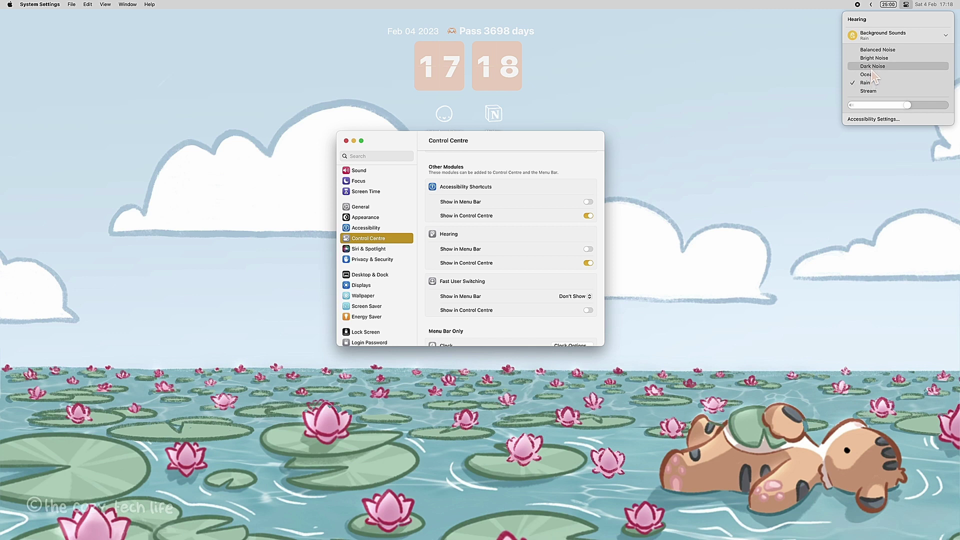
{"action": "left_click", "coordinate": [874, 58]}
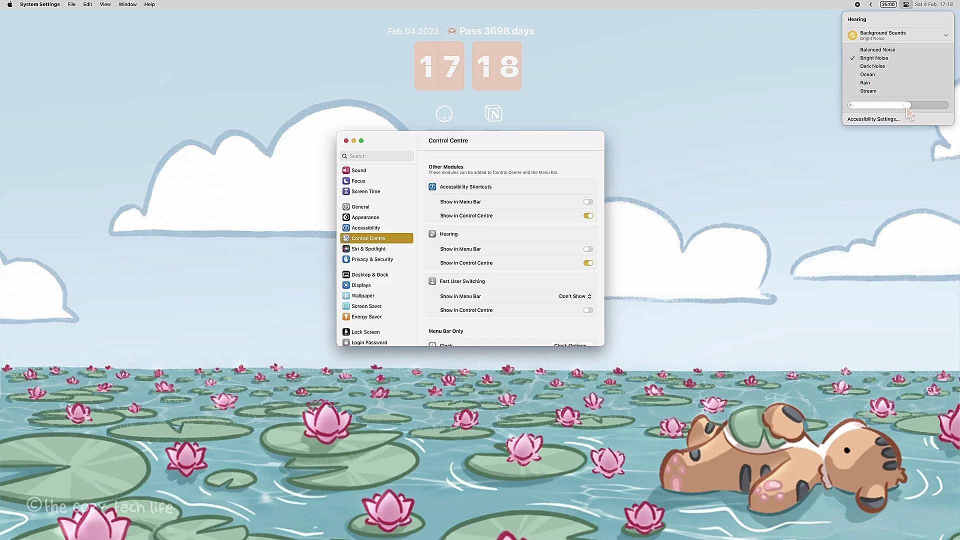
{"action": "mouse_move", "coordinate": [910, 112]}
{"action": "left_mouse_down"}
{"action": "mouse_move", "coordinate": [868, 113]}
{"action": "mouse_move", "coordinate": [896, 113]}
{"action": "left_mouse_up"}
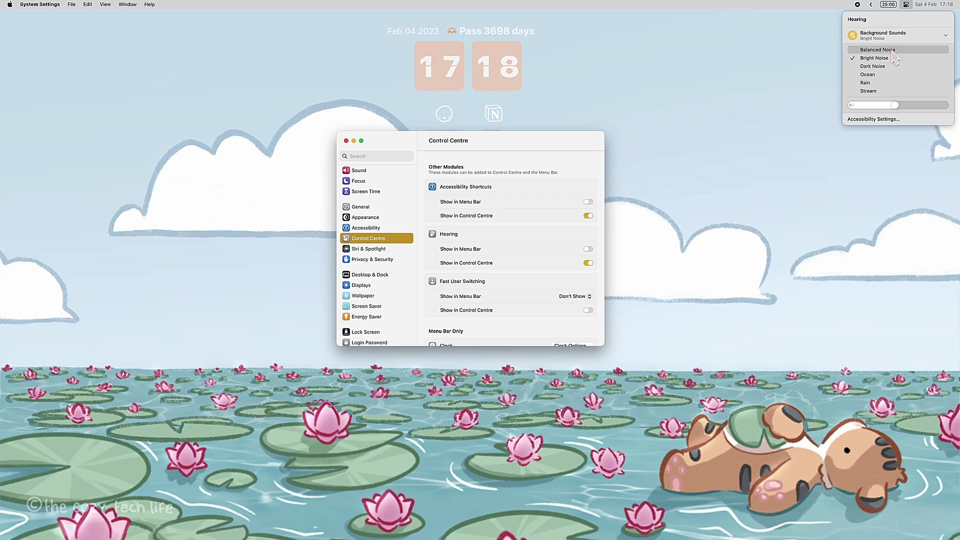
{"action": "left_click", "coordinate": [895, 35]}
{"action": "left_click", "coordinate": [906, 4]}
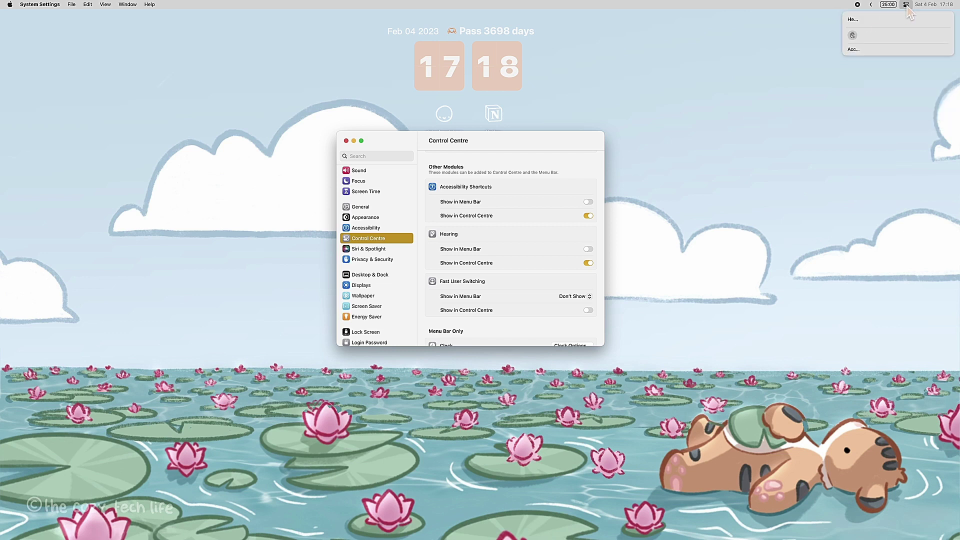
{"action": "left_click", "coordinate": [906, 4]}
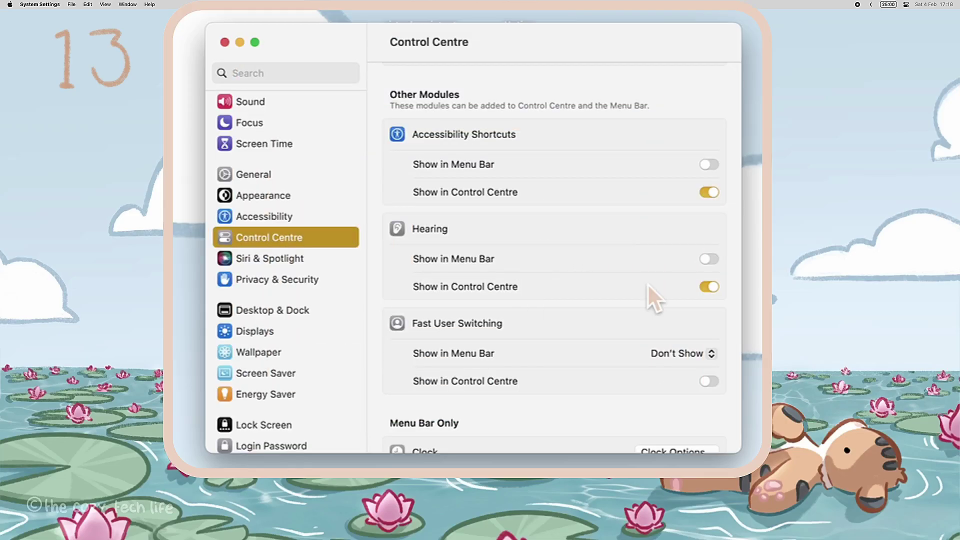
Step: Show Hearing in the menu bar and keep the clock digital with 24-hour time
{"action": "left_click", "coordinate": [709, 260]}
{"action": "scroll", "coordinate": [559, 273], "scroll_direction": "down", "scroll_amount": 5}
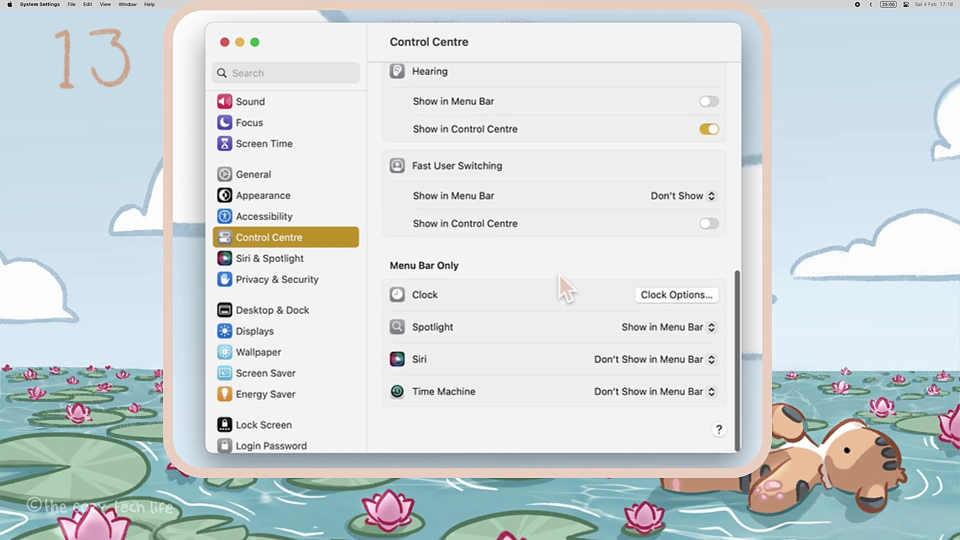
{"action": "left_click", "coordinate": [651, 299]}
{"action": "scroll", "coordinate": [535, 215], "scroll_direction": "down", "scroll_amount": 3}
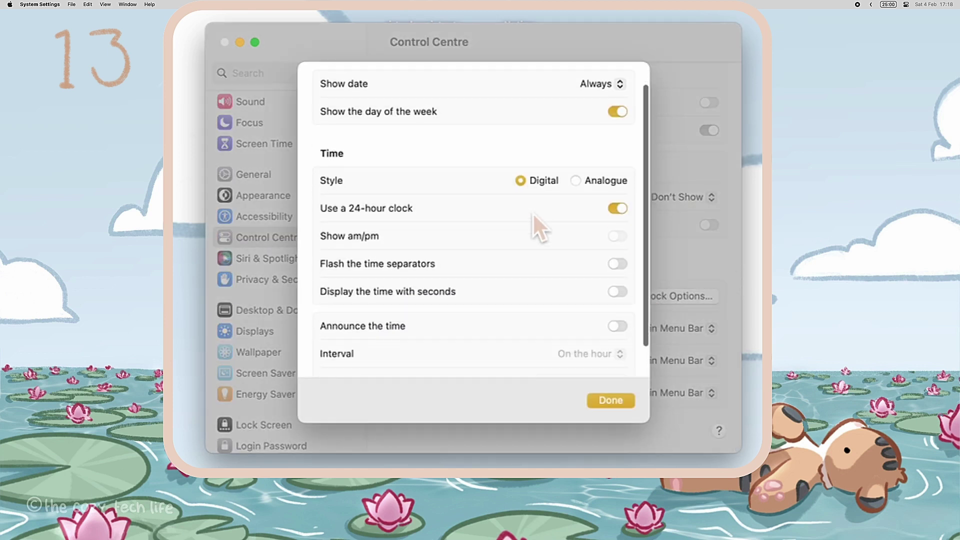
{"action": "left_click", "coordinate": [576, 145]}
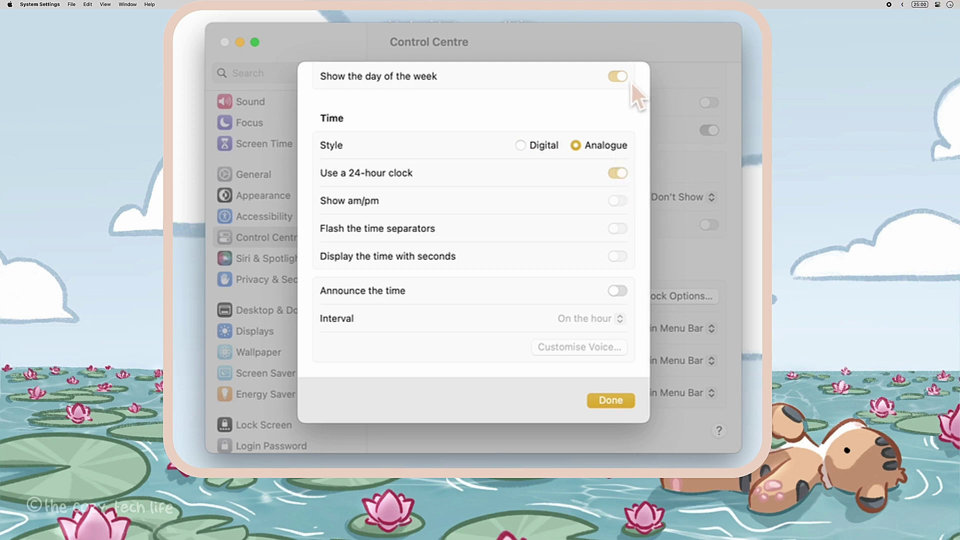
{"action": "left_click", "coordinate": [520, 145]}
{"action": "left_click", "coordinate": [618, 173]}
{"action": "left_click", "coordinate": [619, 173]}
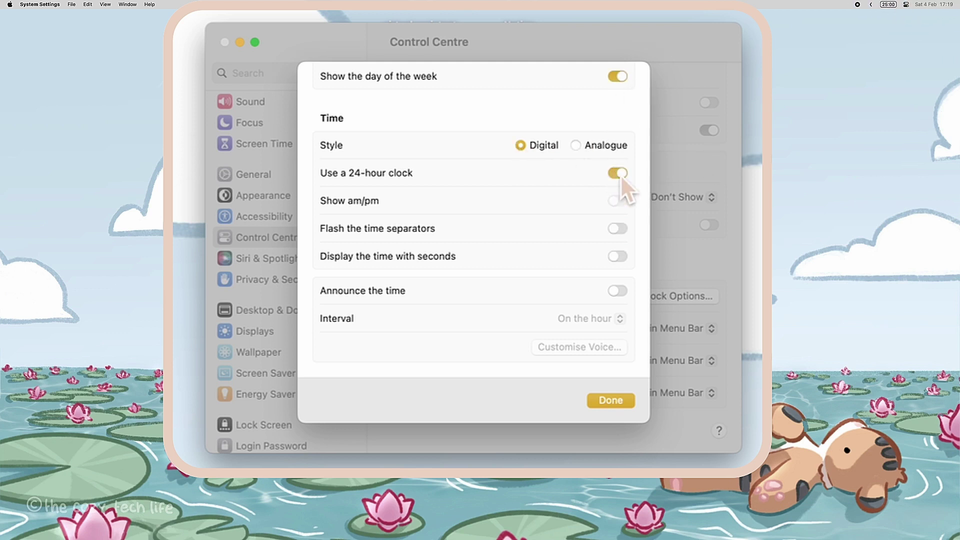
Step: Confirm the clock options, close System Settings and bring up Flow in the App Store
{"action": "scroll", "coordinate": [588, 238], "scroll_direction": "up", "scroll_amount": 2}
{"action": "left_click", "coordinate": [609, 400]}
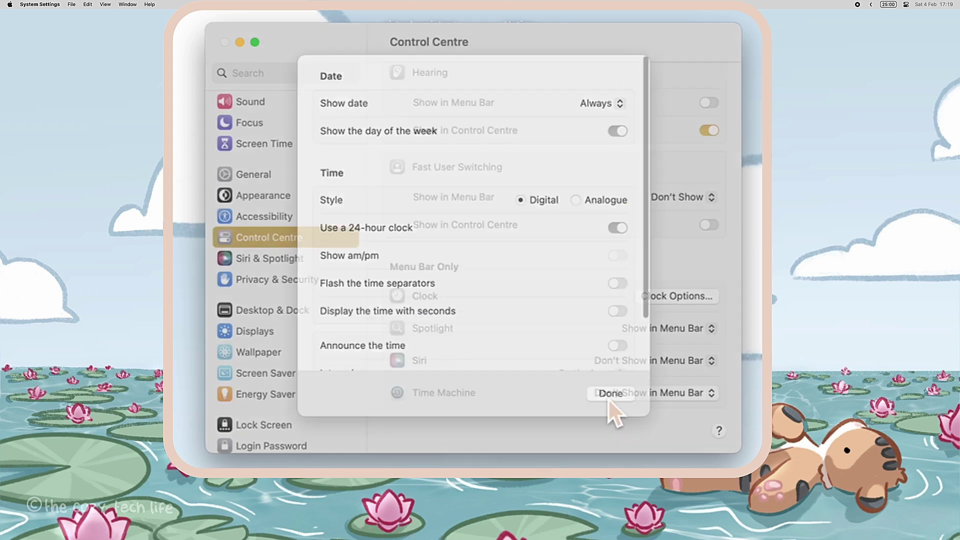
{"action": "left_click", "coordinate": [244, 42]}
{"action": "left_click", "coordinate": [592, 520]}
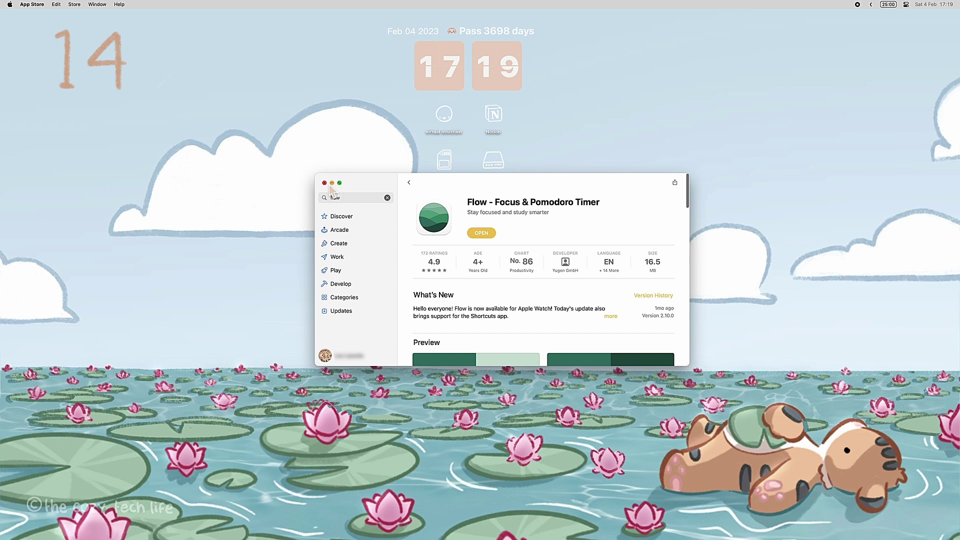
Step: Minimize App Store and check Flow's weekly focus statistics from the menu-bar timer
{"action": "left_click", "coordinate": [332, 183]}
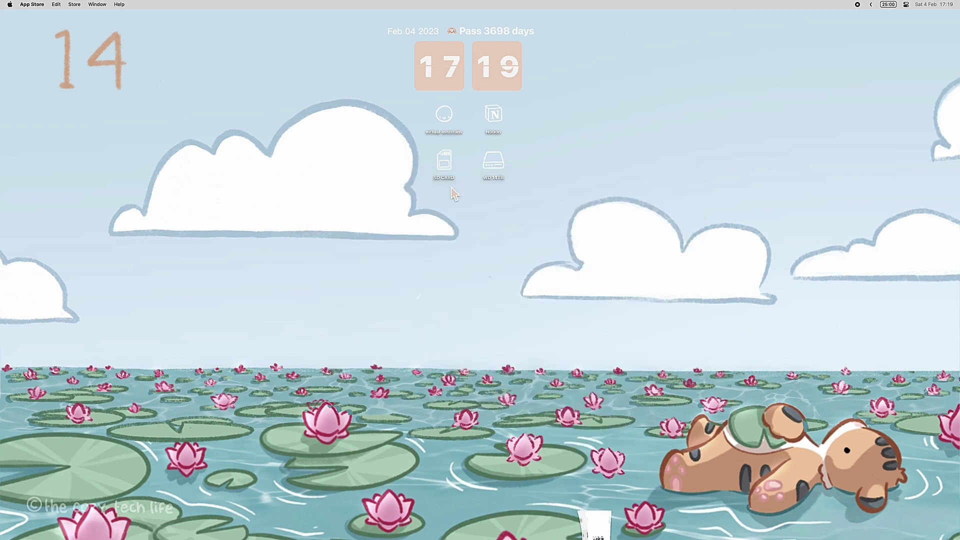
{"action": "left_click", "coordinate": [888, 6]}
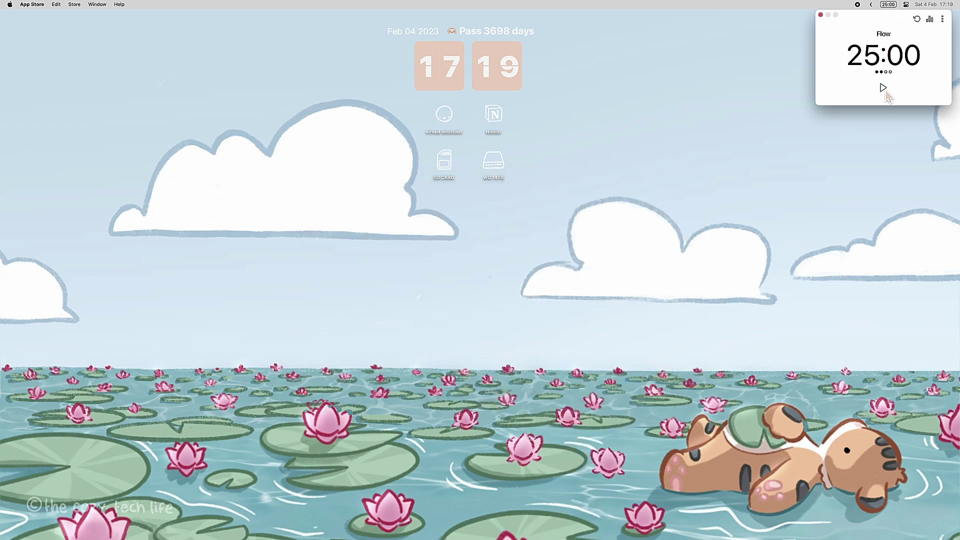
{"action": "left_click", "coordinate": [931, 20]}
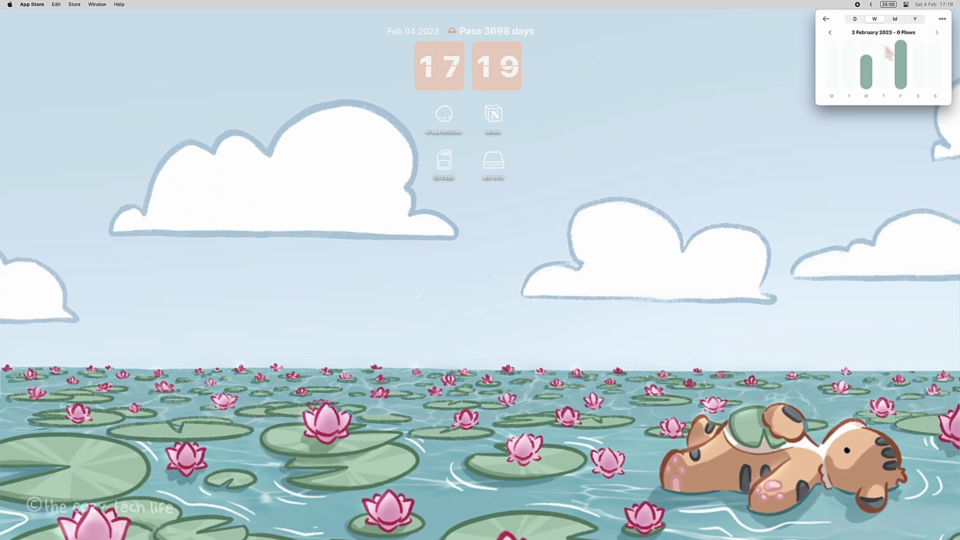
{"action": "left_click", "coordinate": [827, 19]}
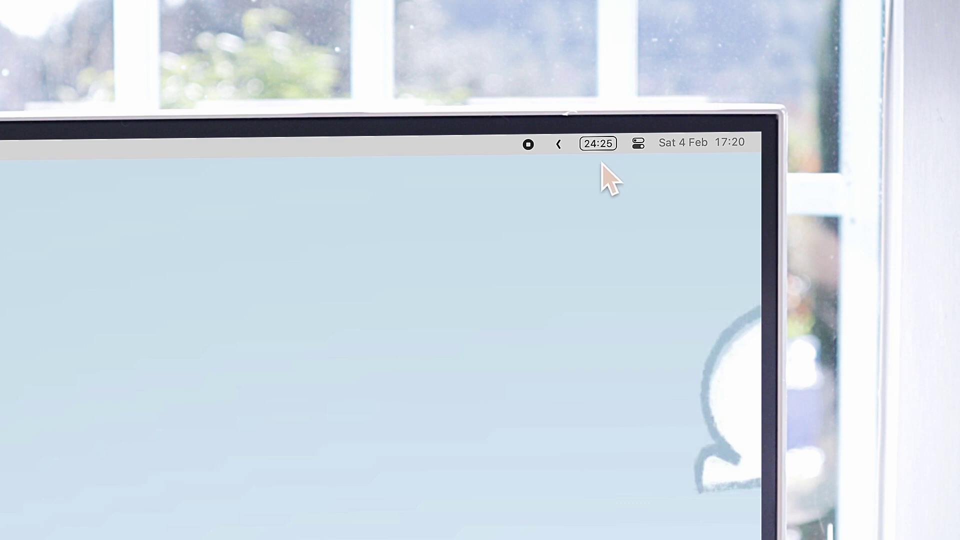
Step: Move the running Flow timer window aside, then close it
{"action": "left_click", "coordinate": [612, 145]}
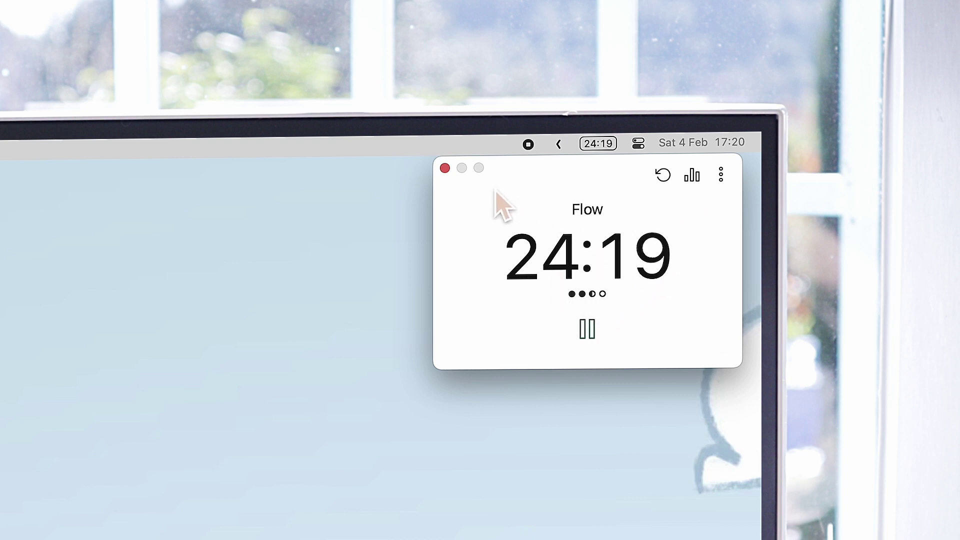
{"action": "left_click_drag", "start_coordinate": [511, 192], "coordinate": [537, 184]}
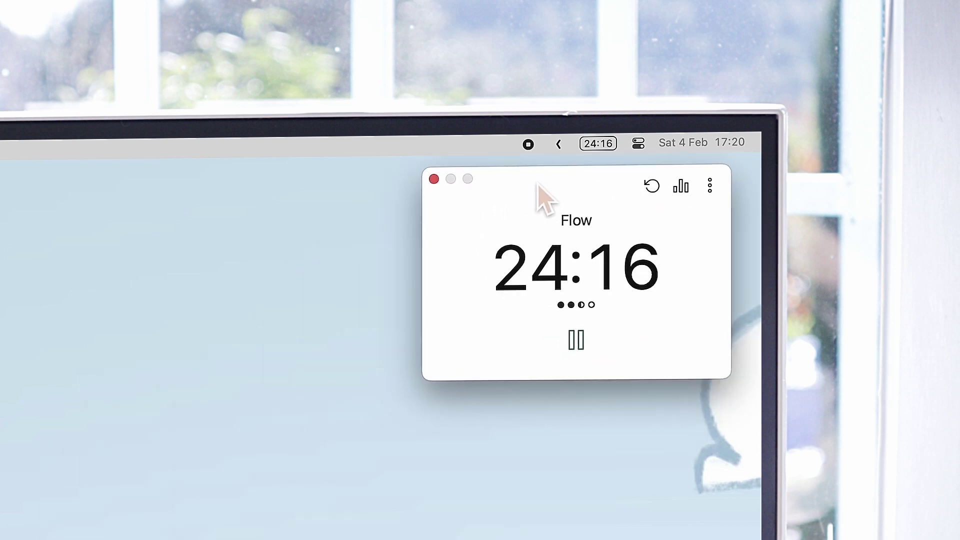
{"action": "left_click", "coordinate": [433, 179]}
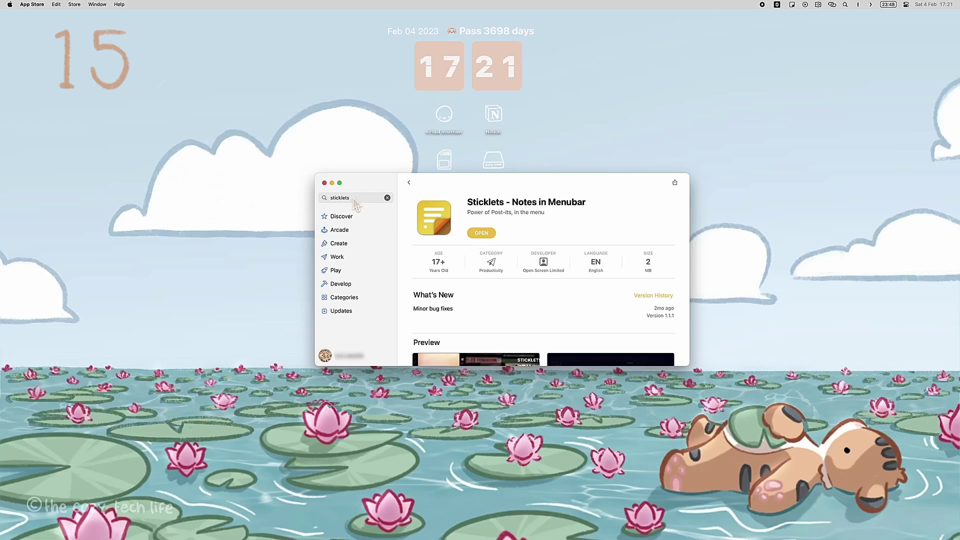
Step: Put away App Store and create a new Sticklets note reading 'Like and subscribe'
{"action": "left_click", "coordinate": [324, 182]}
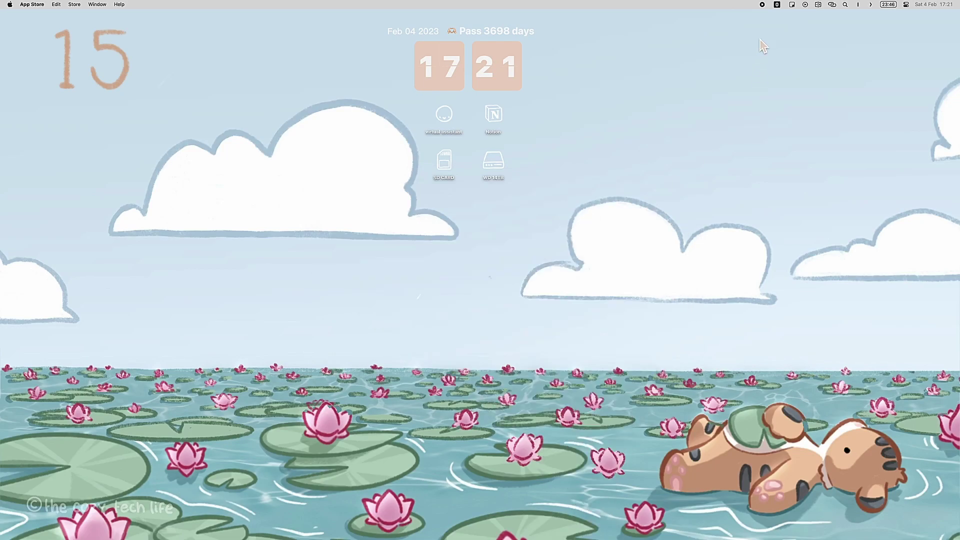
{"action": "left_click", "coordinate": [791, 5]}
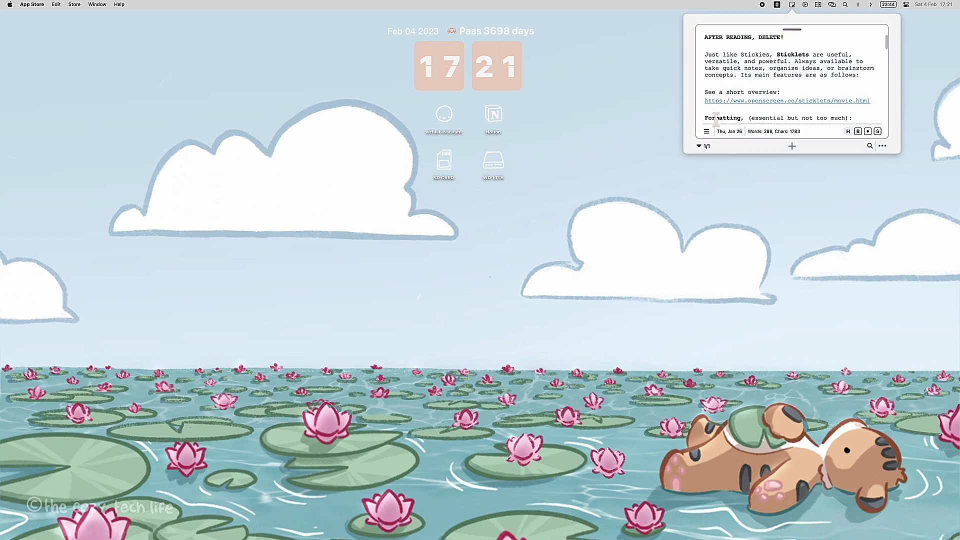
{"action": "left_click", "coordinate": [707, 147]}
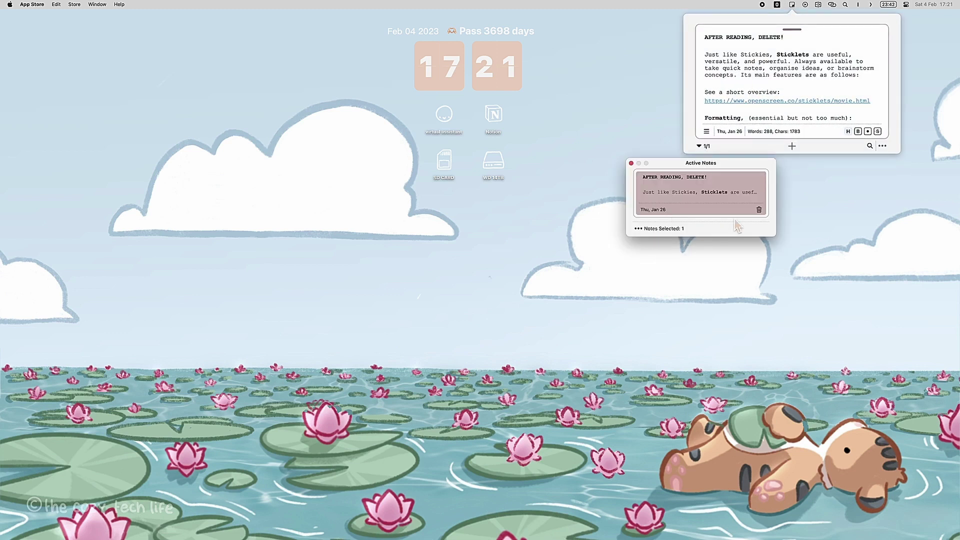
{"action": "left_click", "coordinate": [708, 150]}
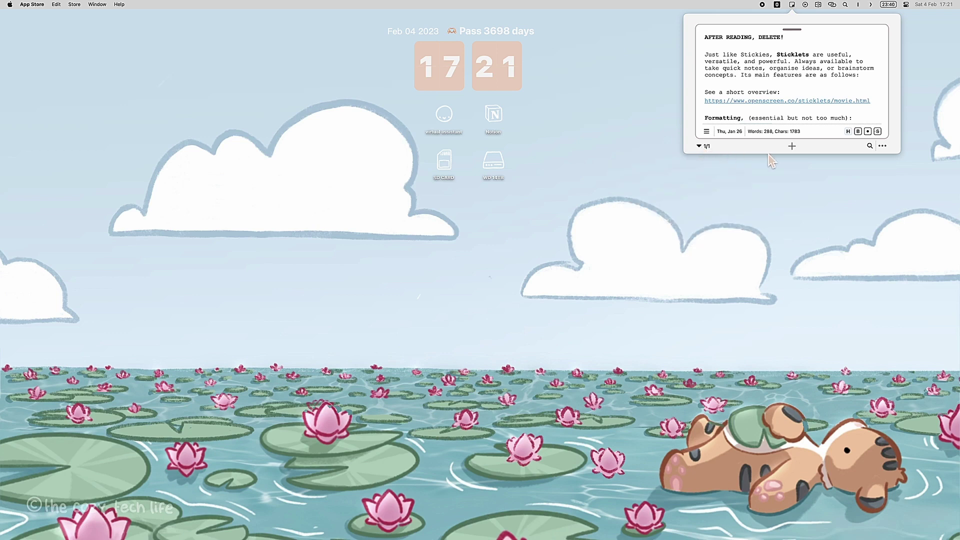
{"action": "left_click", "coordinate": [792, 146]}
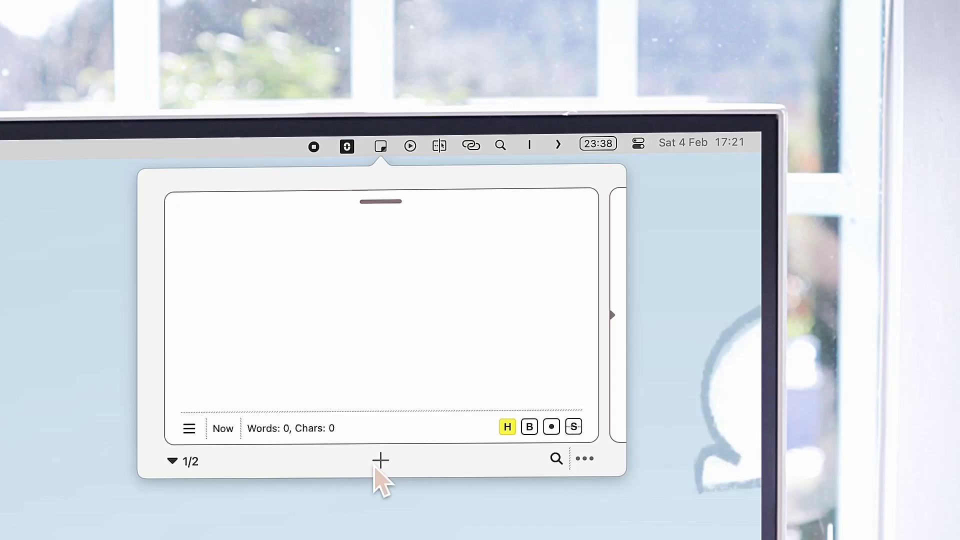
{"action": "type", "text": "Like and "}
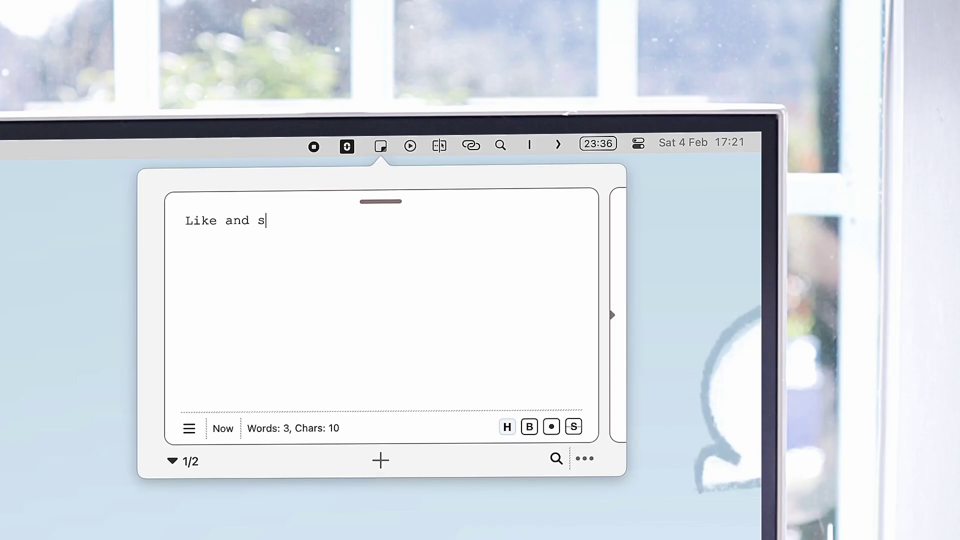
{"action": "type", "text": "subscribe"}
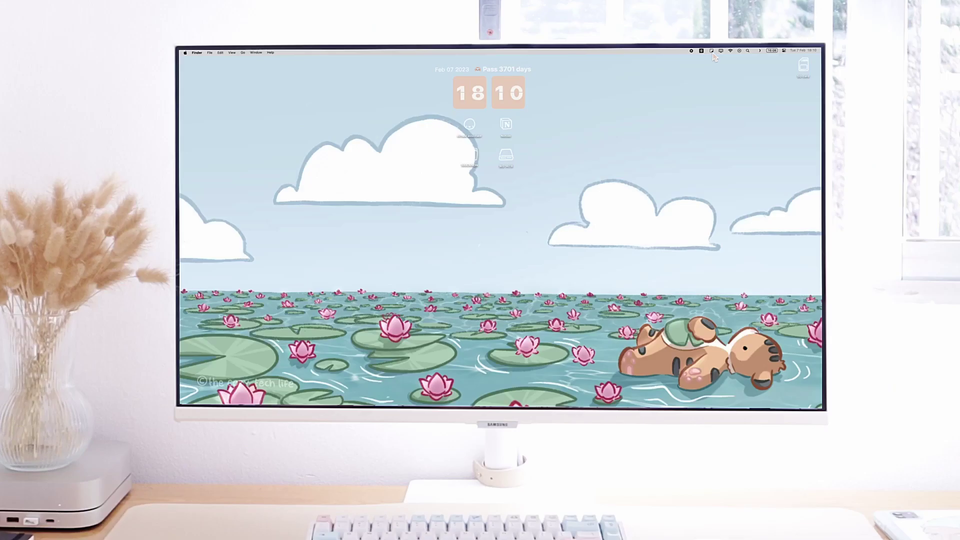
Step: Detach the note into a floating window, close it, and show the extra note options
{"action": "left_click", "coordinate": [711, 51]}
{"action": "left_click_drag", "start_coordinate": [713, 71], "coordinate": [716, 149]}
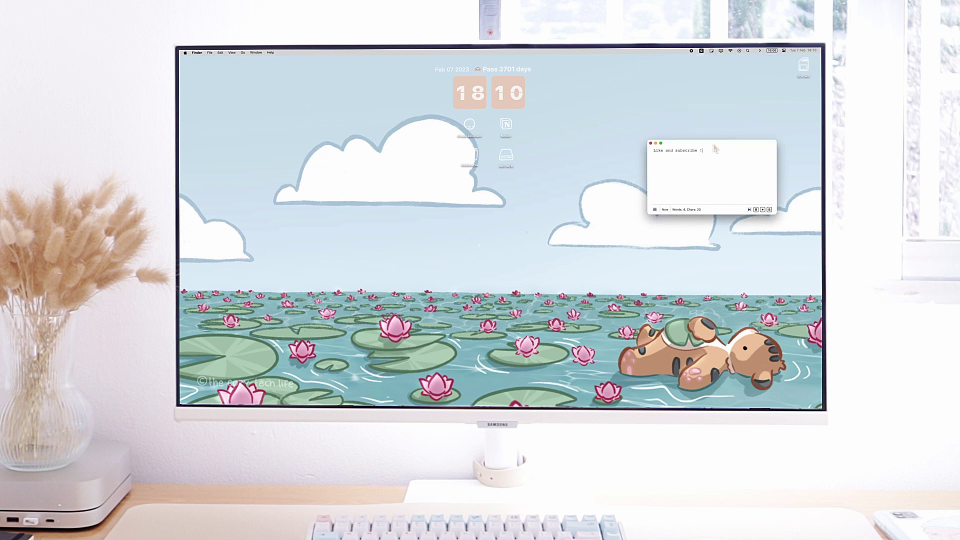
{"action": "left_click", "coordinate": [651, 144]}
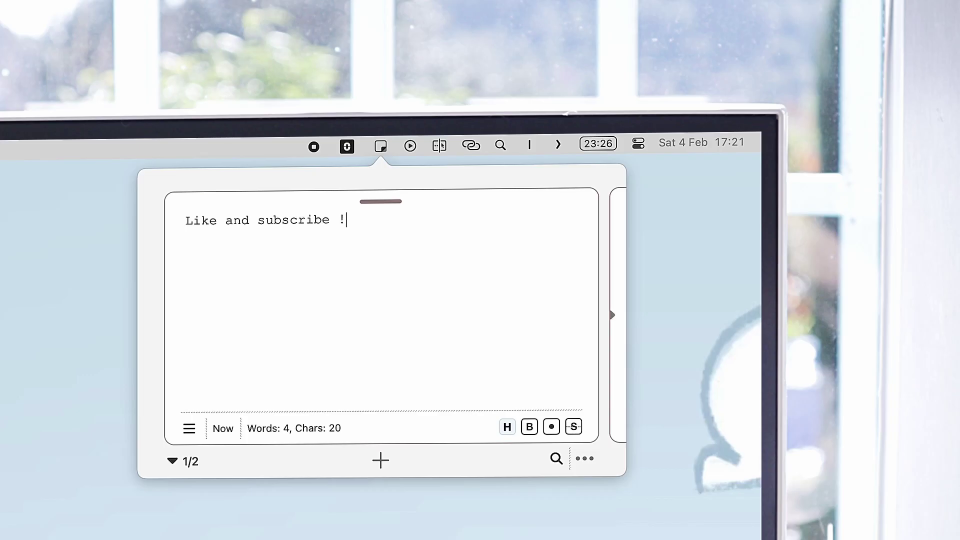
{"action": "left_click", "coordinate": [585, 458]}
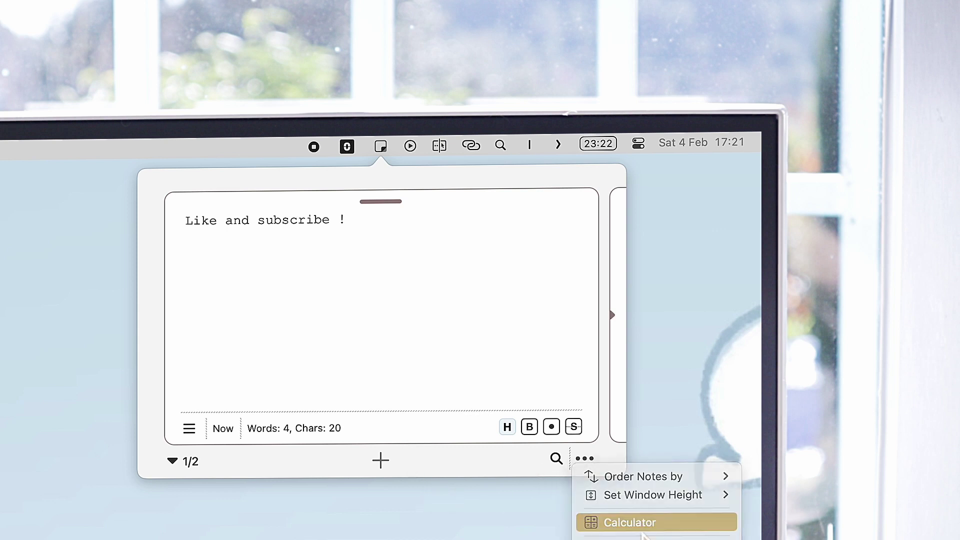
Step: Add a 'groceries' entry of 200 in the Sticklets calculator
{"action": "left_click", "coordinate": [616, 522]}
{"action": "left_click", "coordinate": [272, 440]}
{"action": "type", "text": "groceries"}
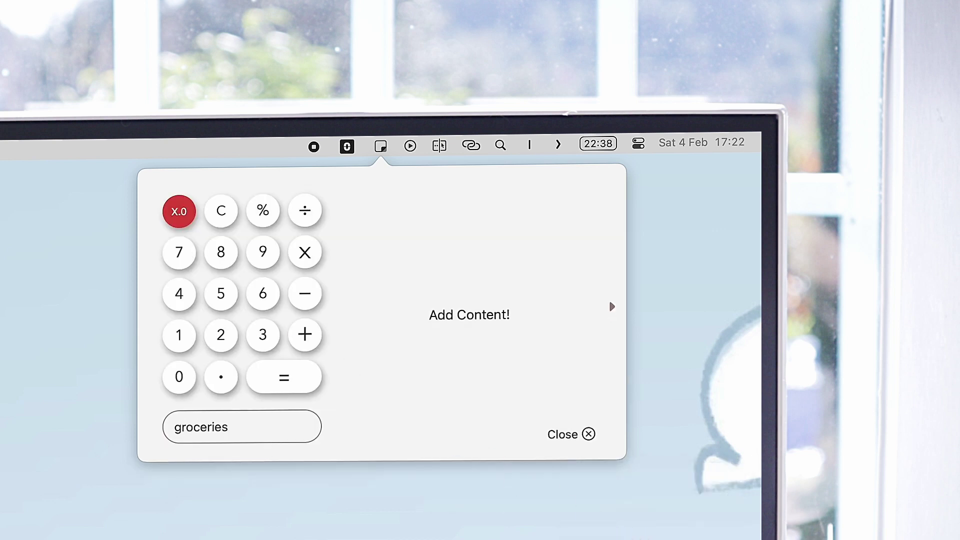
{"action": "left_click", "coordinate": [221, 335]}
{"action": "left_click", "coordinate": [179, 377]}
Step: Add an 'electricity' entry of 100, bringing the running total to 300
{"action": "left_click", "coordinate": [179, 376]}
{"action": "left_click", "coordinate": [280, 380]}
{"action": "left_click", "coordinate": [304, 338]}
{"action": "type", "text": "electri"}
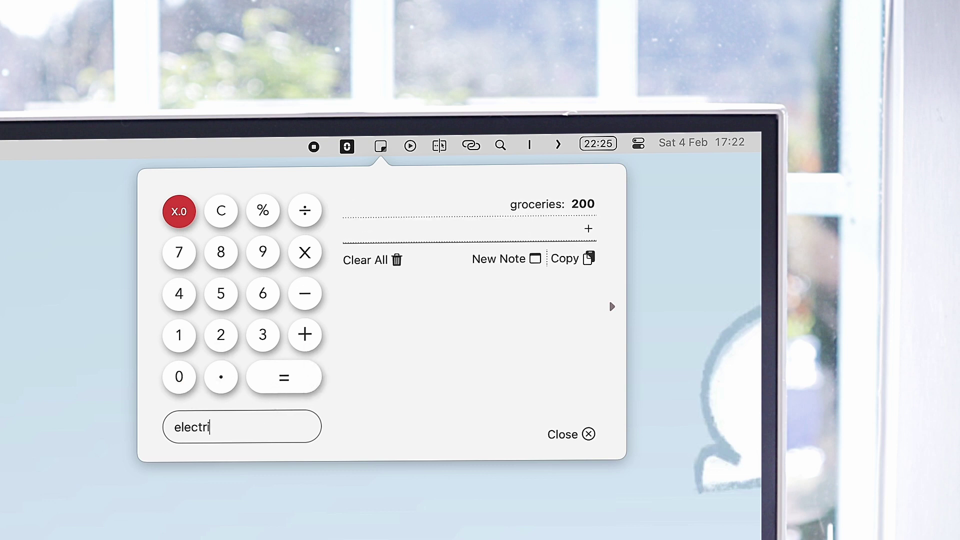
{"action": "type", "text": "citu"}
{"action": "key", "text": "BackSpace"}
{"action": "type", "text": "y"}
{"action": "left_click", "coordinate": [179, 335]}
{"action": "left_click", "coordinate": [179, 376]}
{"action": "left_click", "coordinate": [178, 377]}
{"action": "left_click", "coordinate": [282, 386]}
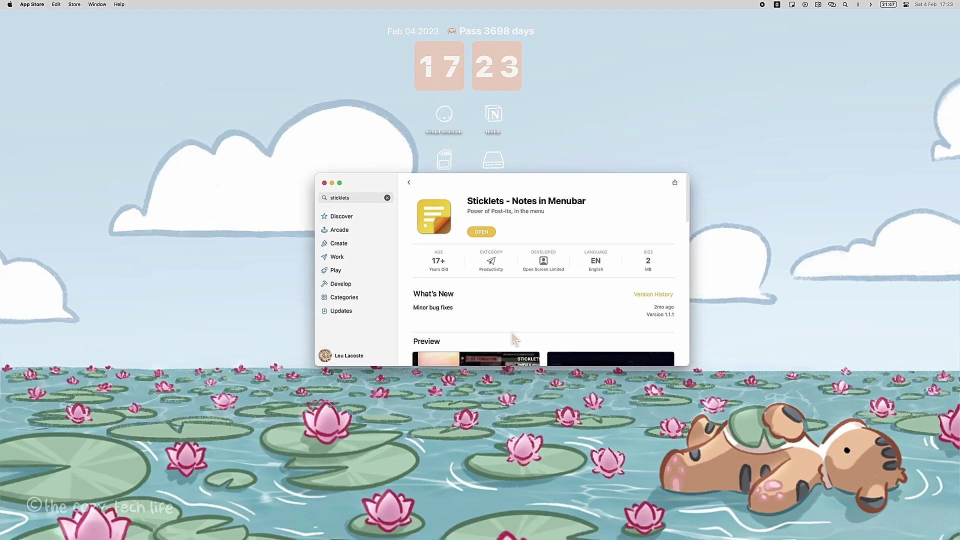
{"action": "scroll", "coordinate": [512, 334], "scroll_direction": "down", "scroll_amount": 10}
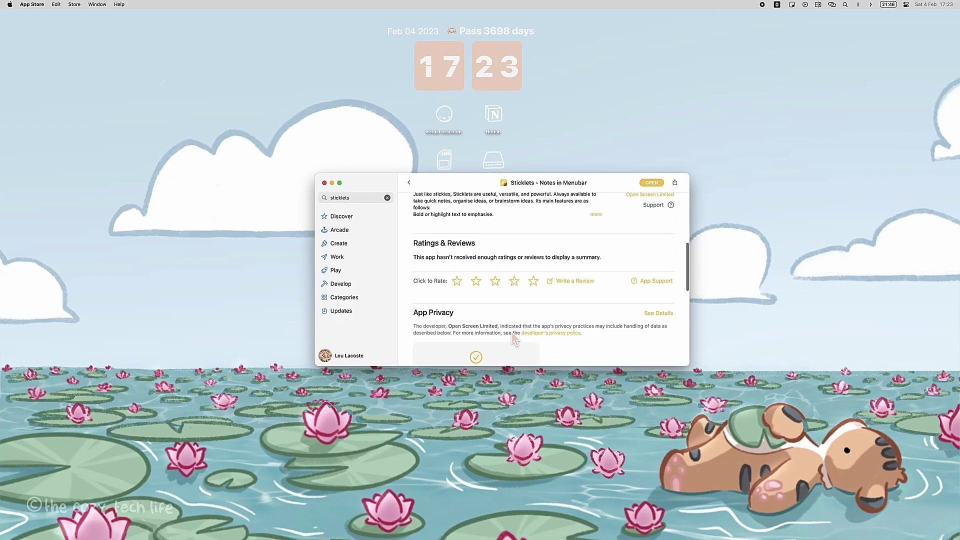
{"action": "scroll", "coordinate": [513, 336], "scroll_direction": "down", "scroll_amount": 3}
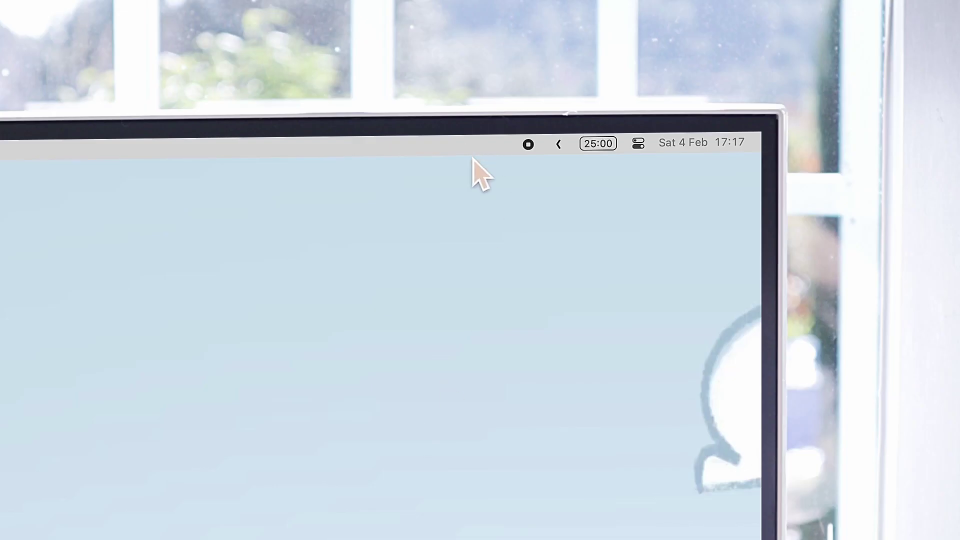
Step: Toggle Hidden Bar's extra menu-bar icons and minimize the App Store window
{"action": "left_click", "coordinate": [564, 153]}
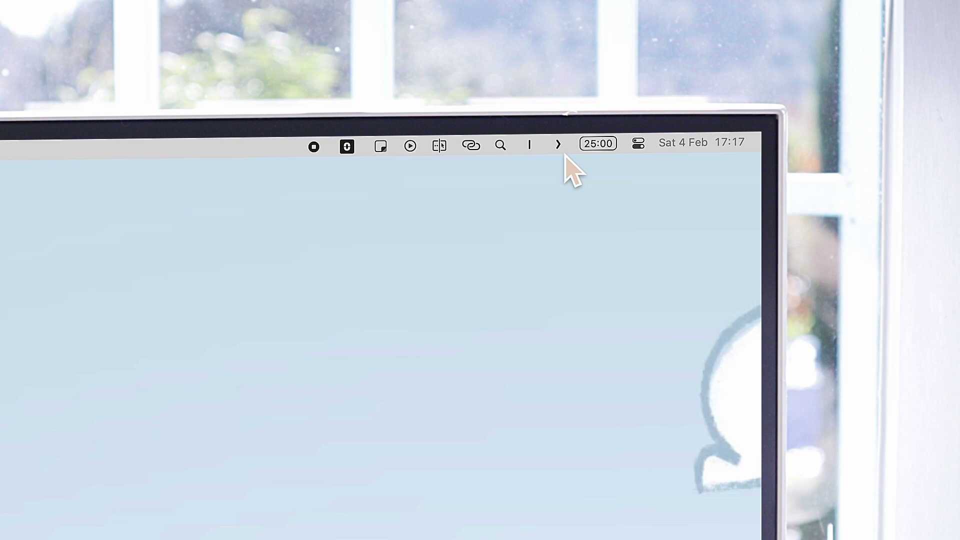
{"action": "left_click", "coordinate": [565, 154]}
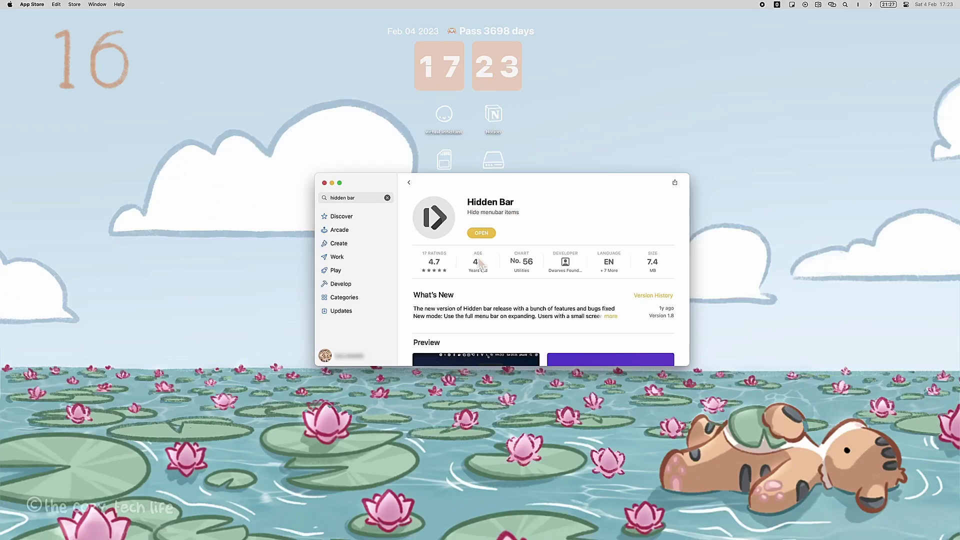
{"action": "scroll", "coordinate": [480, 261], "scroll_direction": "down", "scroll_amount": 15}
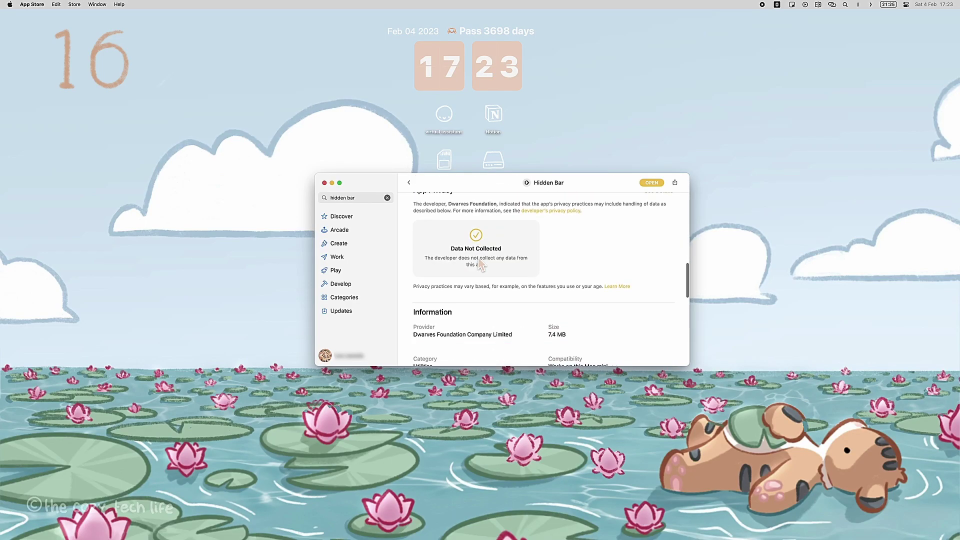
{"action": "left_click", "coordinate": [332, 183]}
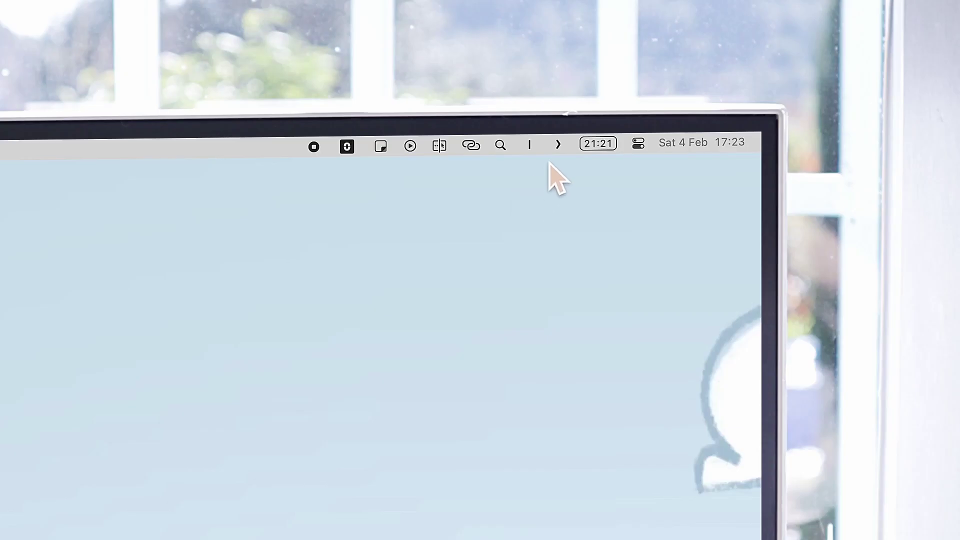
{"action": "left_click", "coordinate": [565, 146]}
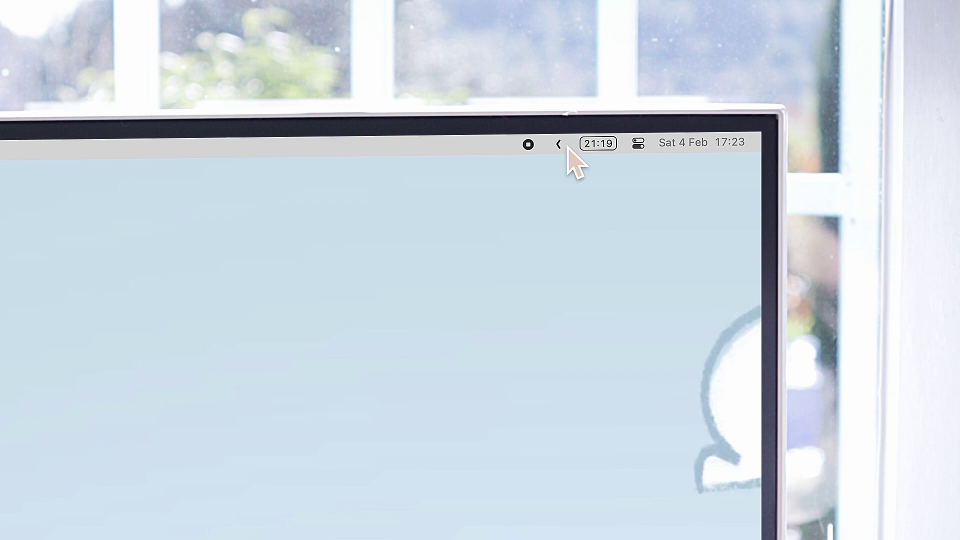
{"action": "left_click", "coordinate": [567, 147]}
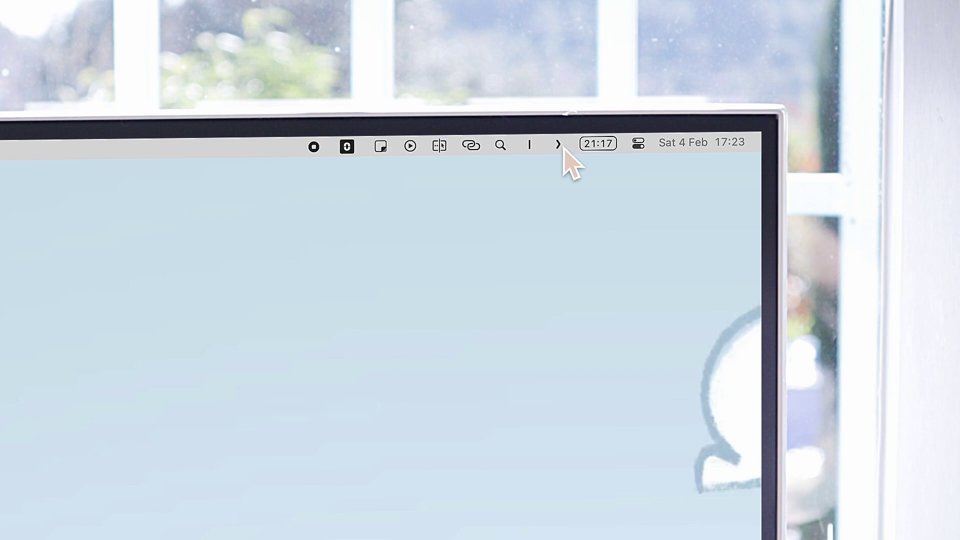
Step: Enable Hidden Bar auto collapse and hide icons automatically after 1 minute
{"action": "left_click", "coordinate": [529, 145]}
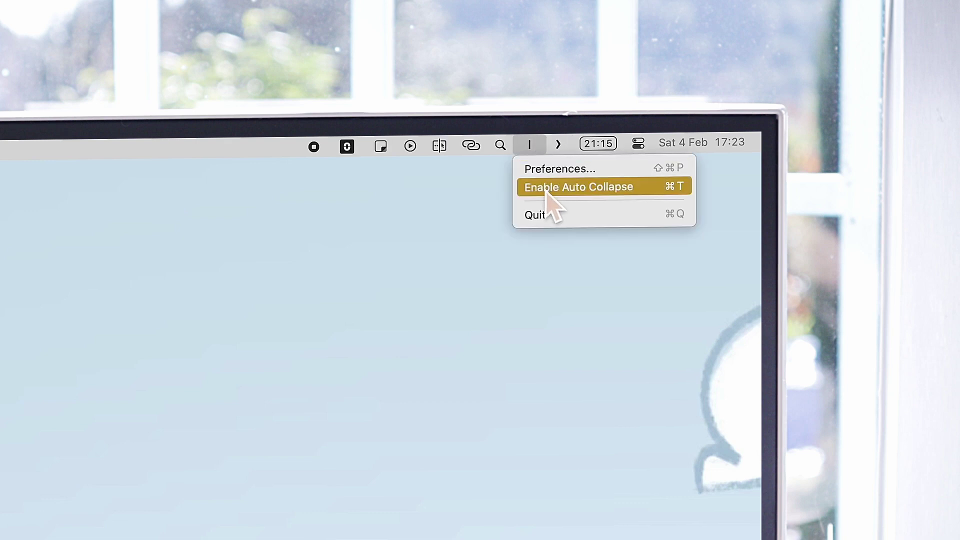
{"action": "left_click", "coordinate": [546, 190]}
{"action": "left_click", "coordinate": [530, 145]}
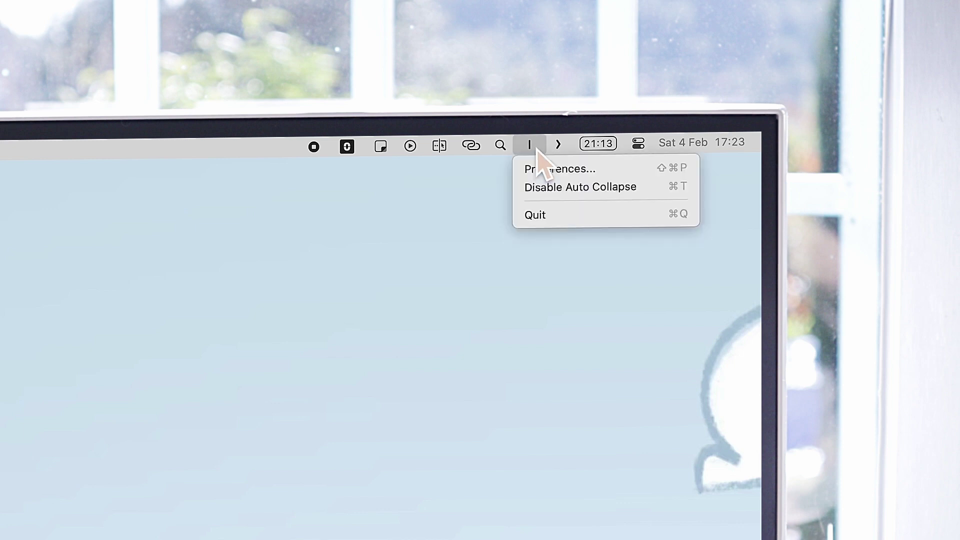
{"action": "left_click", "coordinate": [559, 168]}
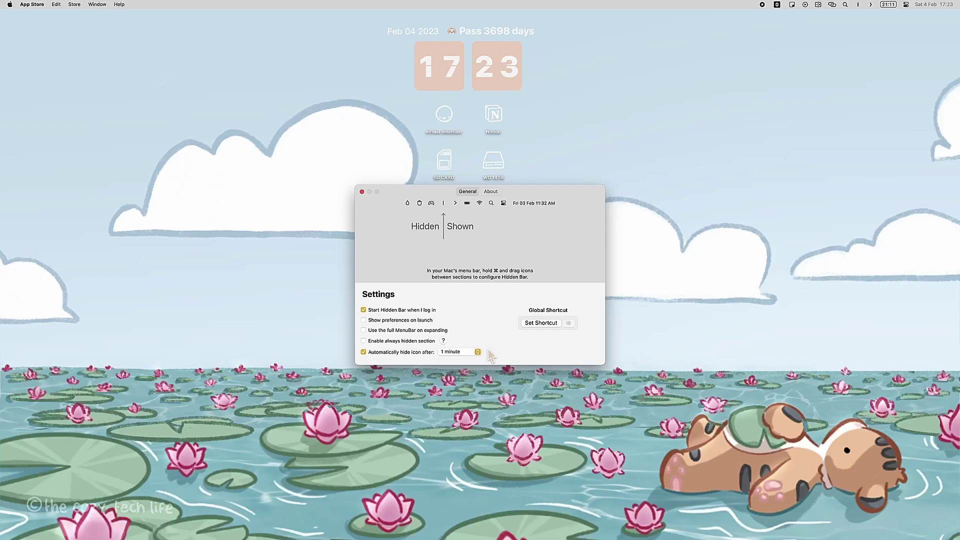
{"action": "left_click", "coordinate": [465, 354]}
{"action": "left_click", "coordinate": [464, 353]}
{"action": "left_click", "coordinate": [363, 192]}
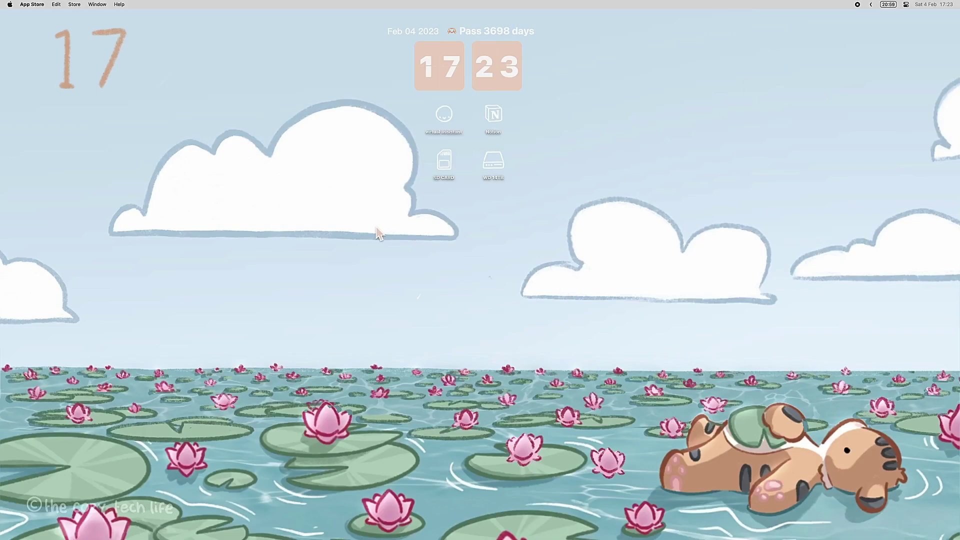
Step: Open System Settings at the Screen Saver pane and bring up FlipClock's options
{"action": "left_click", "coordinate": [10, 5]}
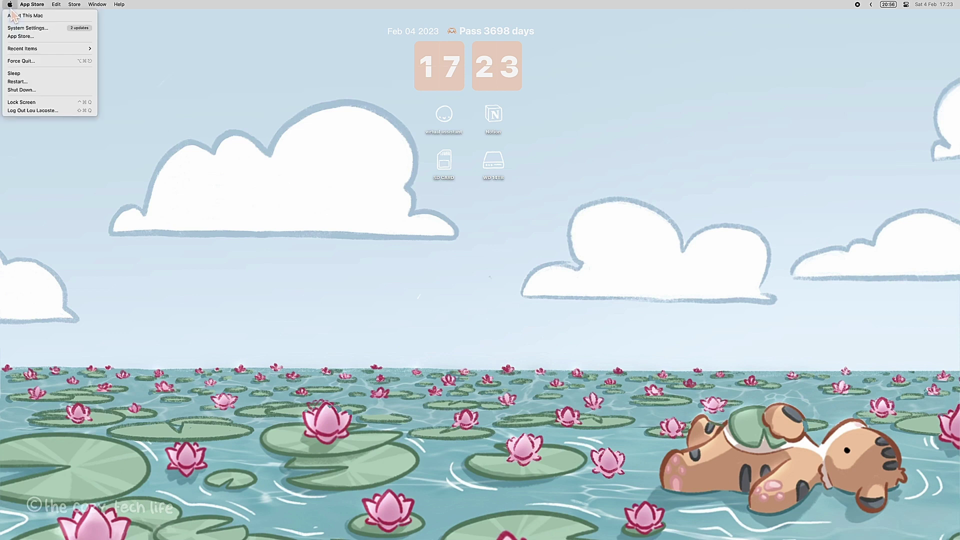
{"action": "left_click", "coordinate": [22, 29]}
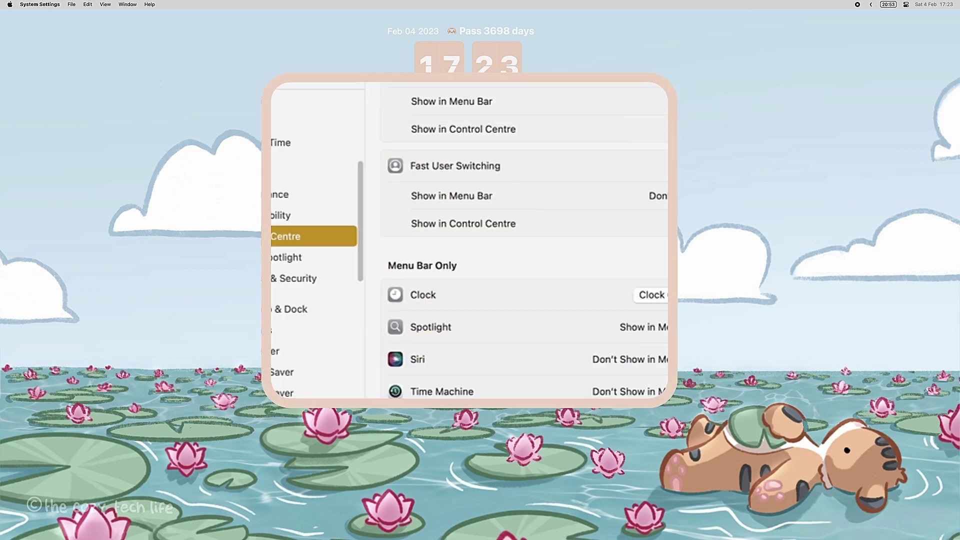
{"action": "scroll", "coordinate": [257, 355], "scroll_direction": "down", "scroll_amount": 1}
{"action": "left_click", "coordinate": [256, 354]}
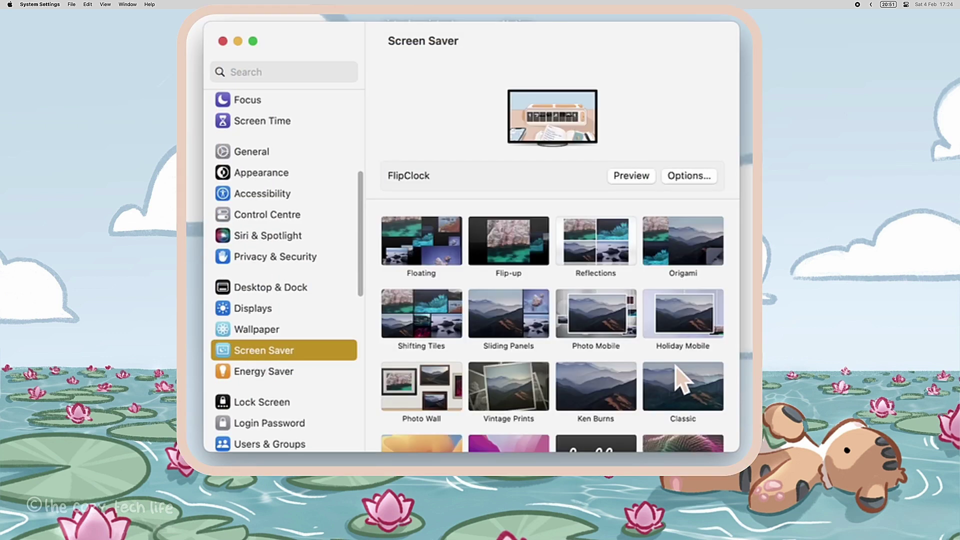
{"action": "scroll", "coordinate": [676, 371], "scroll_direction": "down", "scroll_amount": 5}
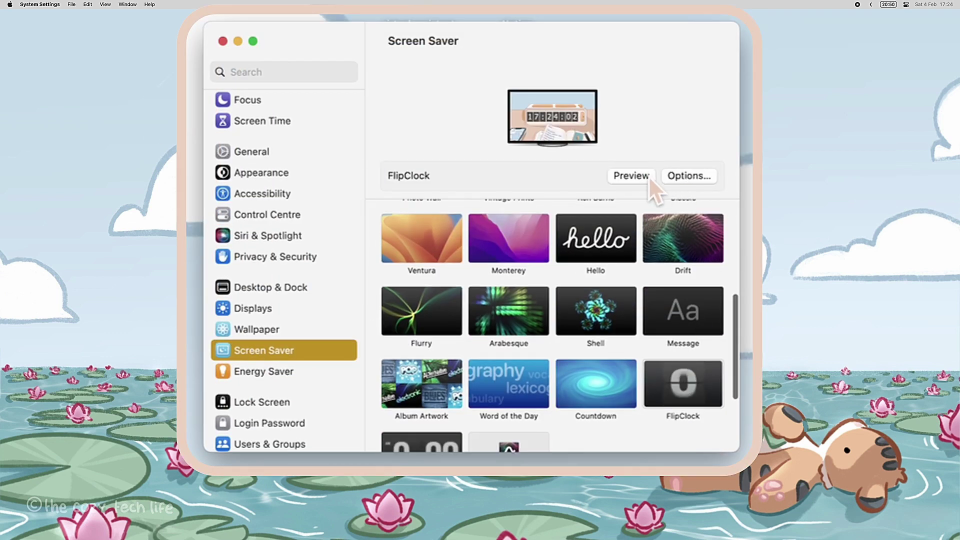
{"action": "left_click", "coordinate": [676, 179]}
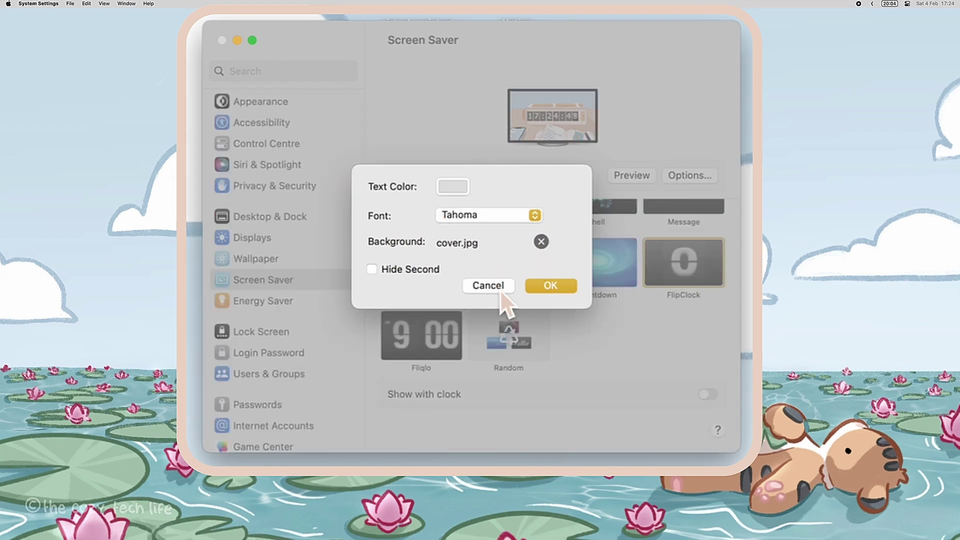
Step: Cancel FlipClock's options and pick Fliqlo, confirming 12-hour AM/PM time with background shown
{"action": "left_click", "coordinate": [379, 273]}
{"action": "left_click", "coordinate": [488, 286]}
{"action": "left_click", "coordinate": [434, 357]}
{"action": "left_click", "coordinate": [688, 176]}
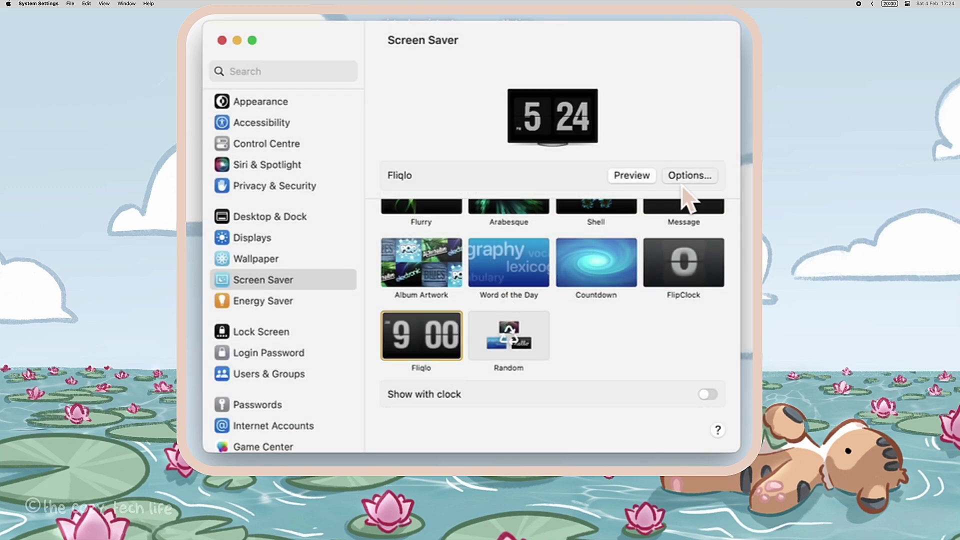
{"action": "left_click", "coordinate": [529, 288]}
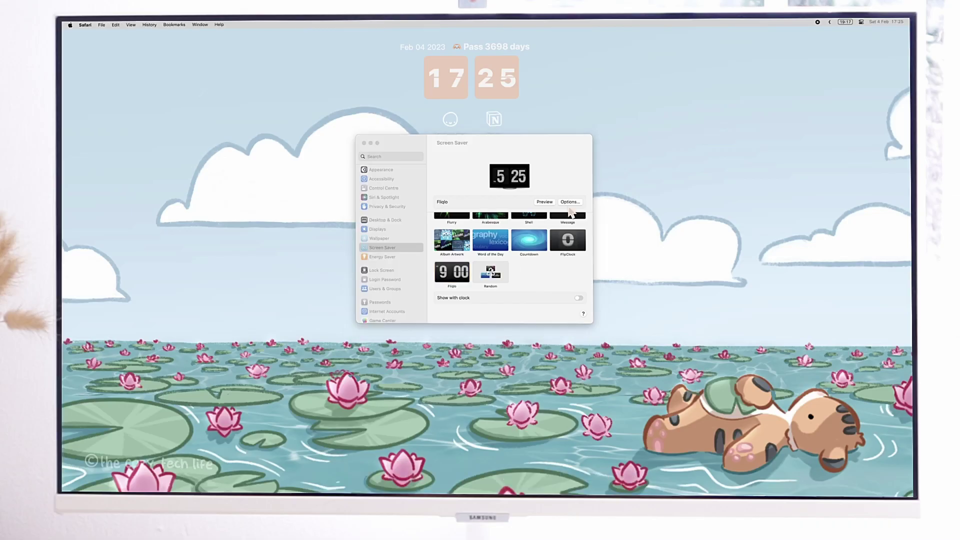
{"action": "left_click", "coordinate": [569, 203]}
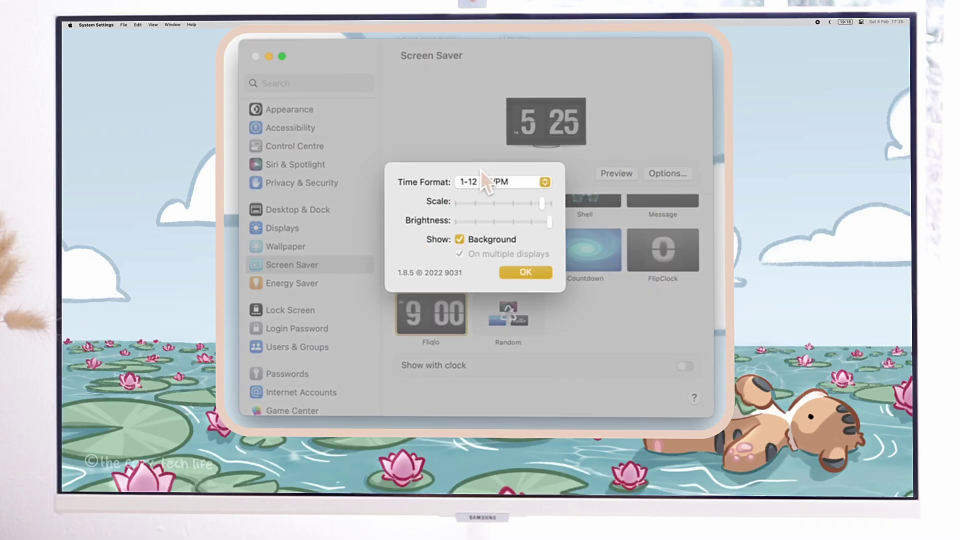
{"action": "left_click", "coordinate": [536, 276]}
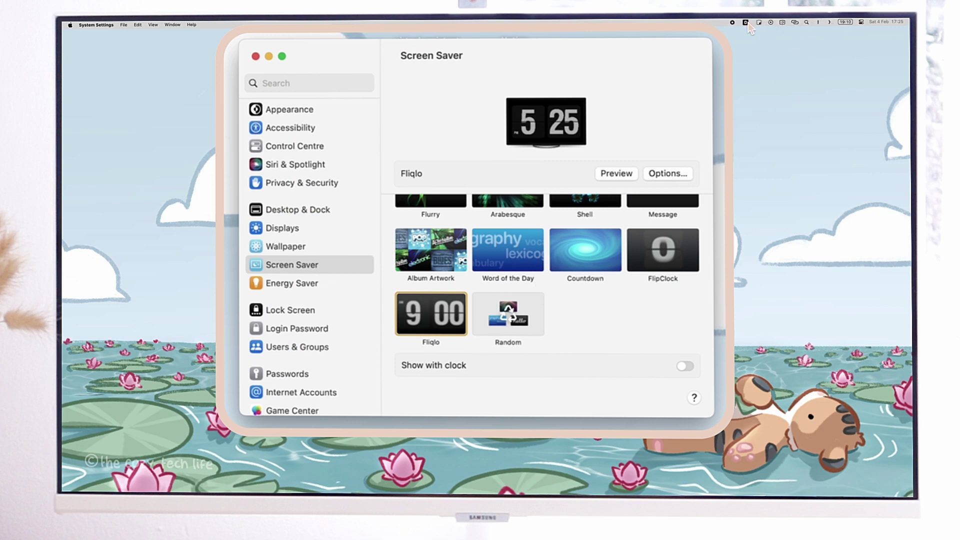
Step: Set Desktop Flip Clock's screen saver style to Flip Clock
{"action": "left_click", "coordinate": [745, 22]}
{"action": "left_click", "coordinate": [753, 64]}
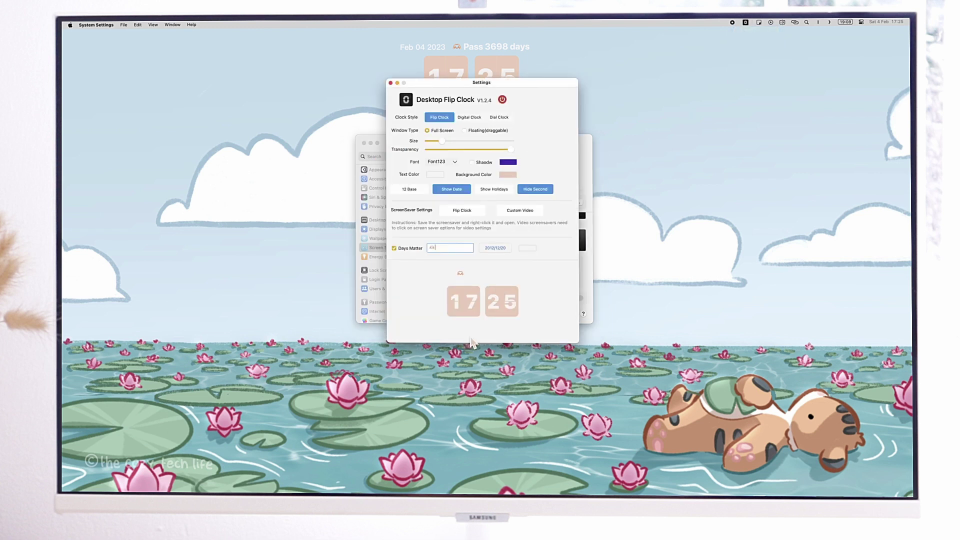
{"action": "left_click", "coordinate": [465, 210]}
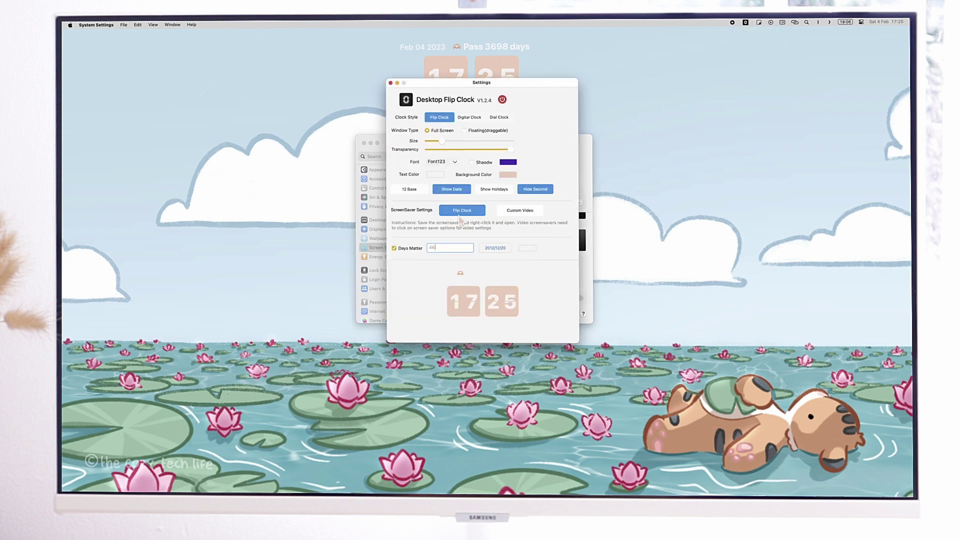
{"action": "left_click", "coordinate": [398, 83]}
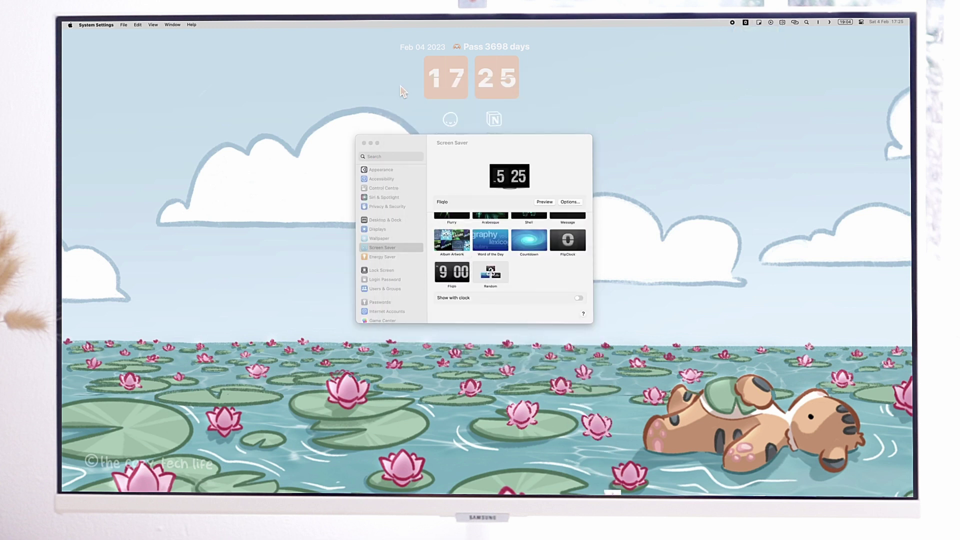
Step: Select FlipClock, hide its seconds, keep the Tahoma font and bring up the text colour picker
{"action": "left_click", "coordinate": [572, 236]}
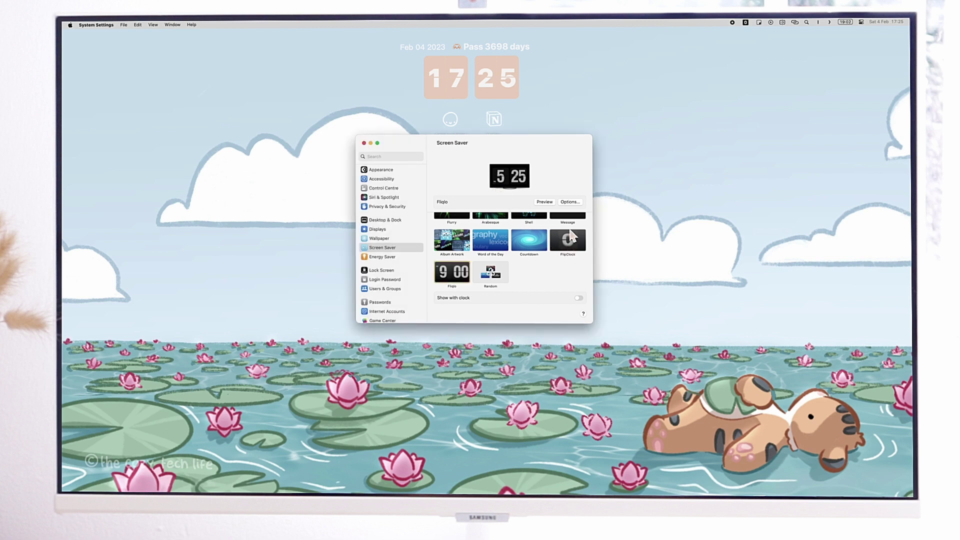
{"action": "left_click", "coordinate": [567, 240]}
{"action": "left_click", "coordinate": [570, 201]}
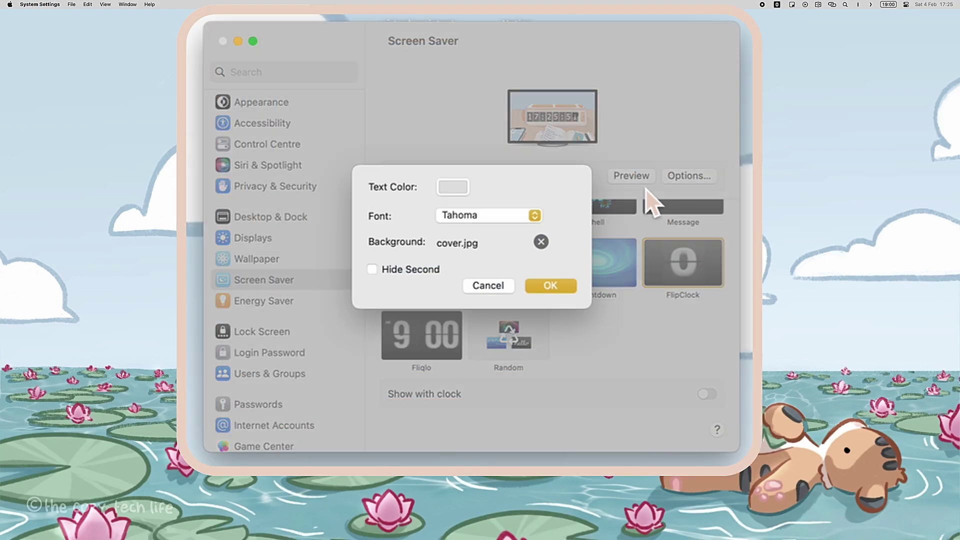
{"action": "left_click", "coordinate": [372, 271]}
{"action": "left_click", "coordinate": [490, 215]}
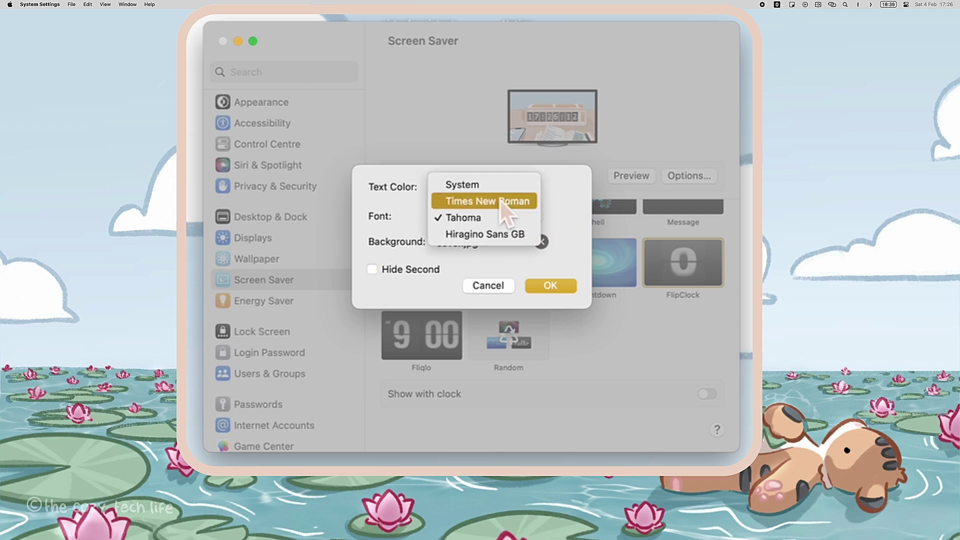
{"action": "left_click", "coordinate": [600, 220]}
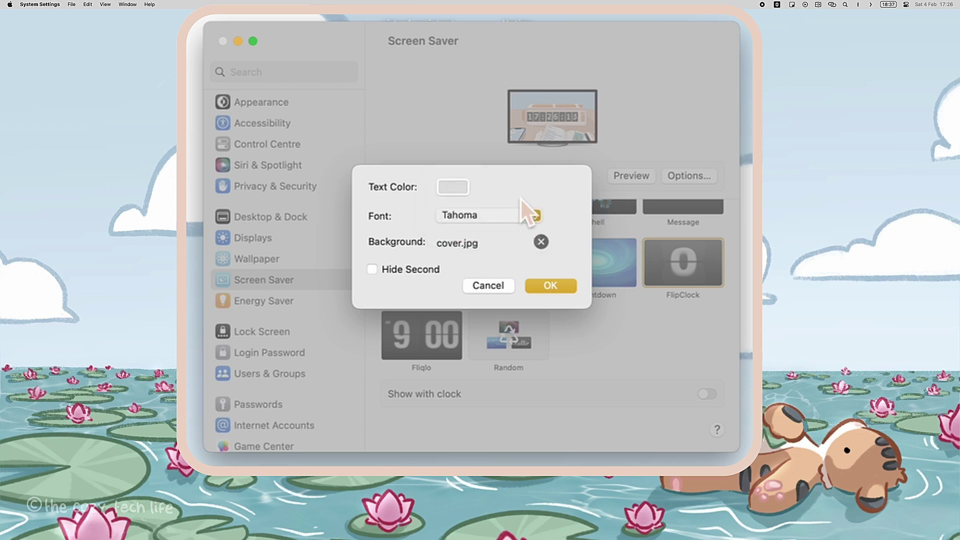
{"action": "left_click", "coordinate": [466, 187]}
{"action": "left_click_drag", "start_coordinate": [40, 408], "coordinate": [214, 171]}
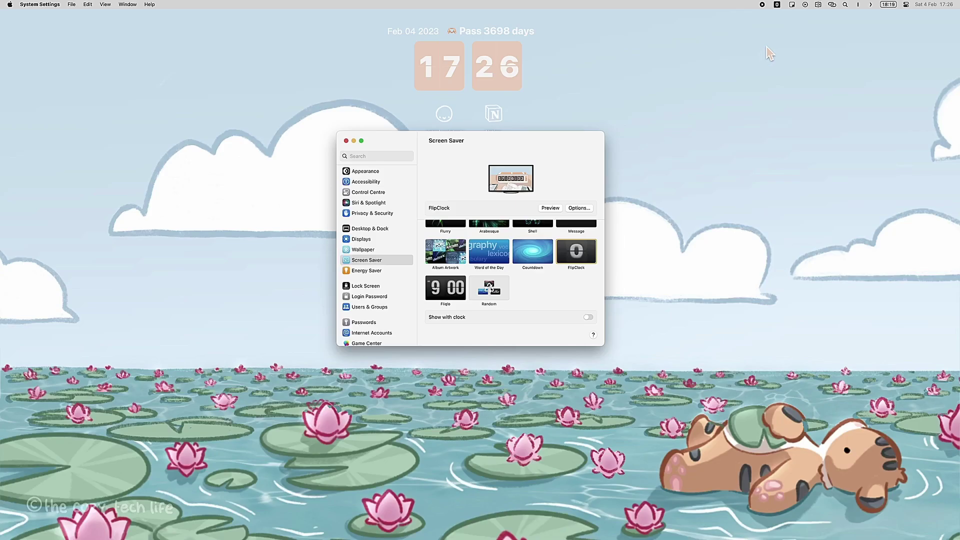
Step: Export the flip clock from Desktop Flip Clock settings as FlipClock.saver on the Desktop
{"action": "left_click", "coordinate": [780, 6]}
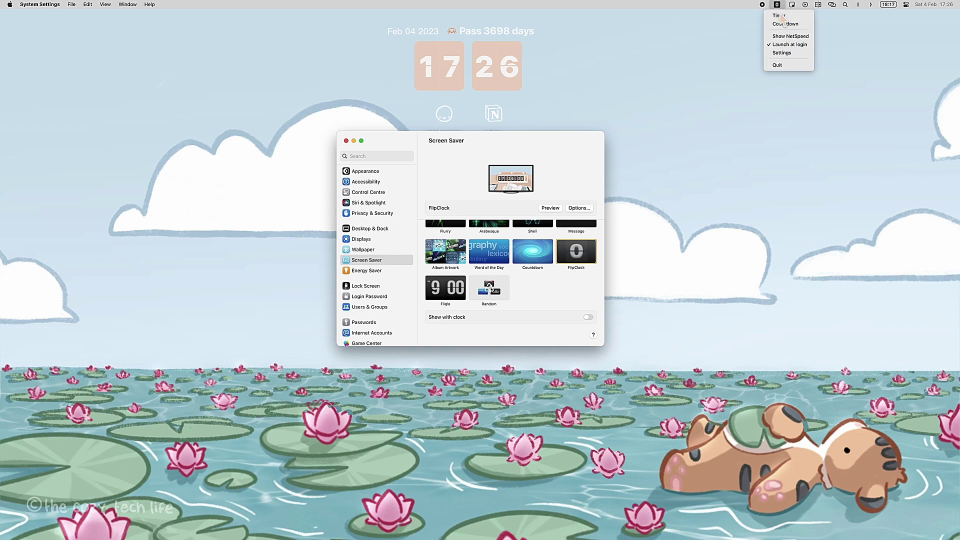
{"action": "left_click", "coordinate": [782, 53]}
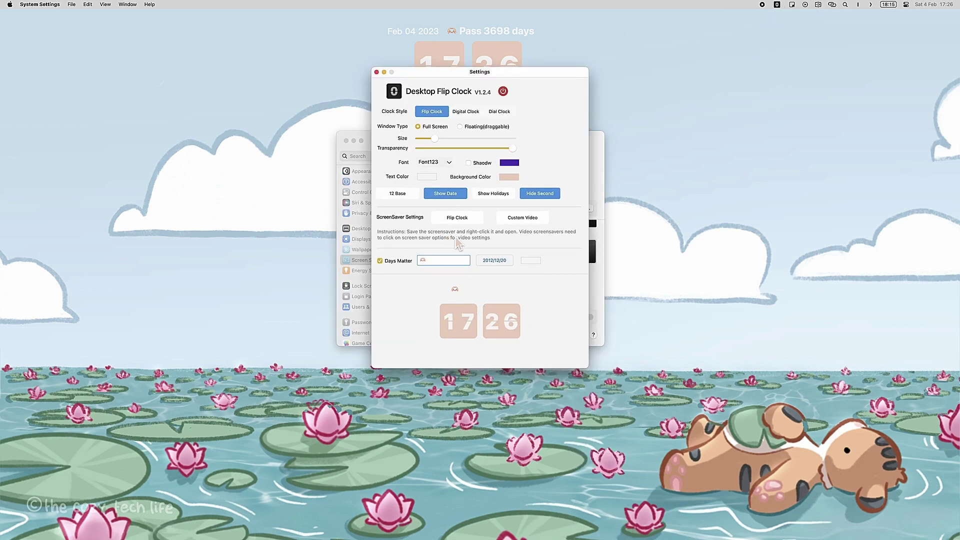
{"action": "left_click", "coordinate": [458, 218]}
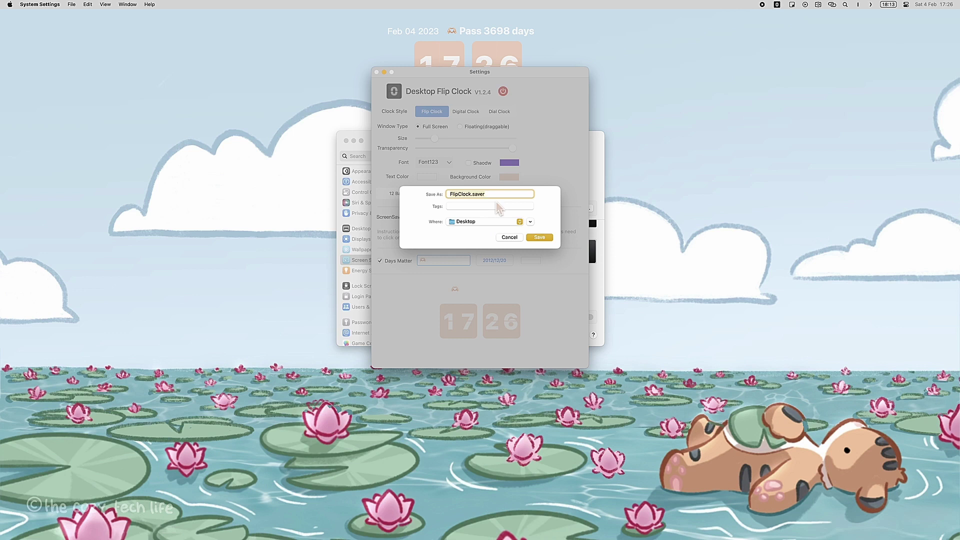
{"action": "left_click", "coordinate": [537, 239]}
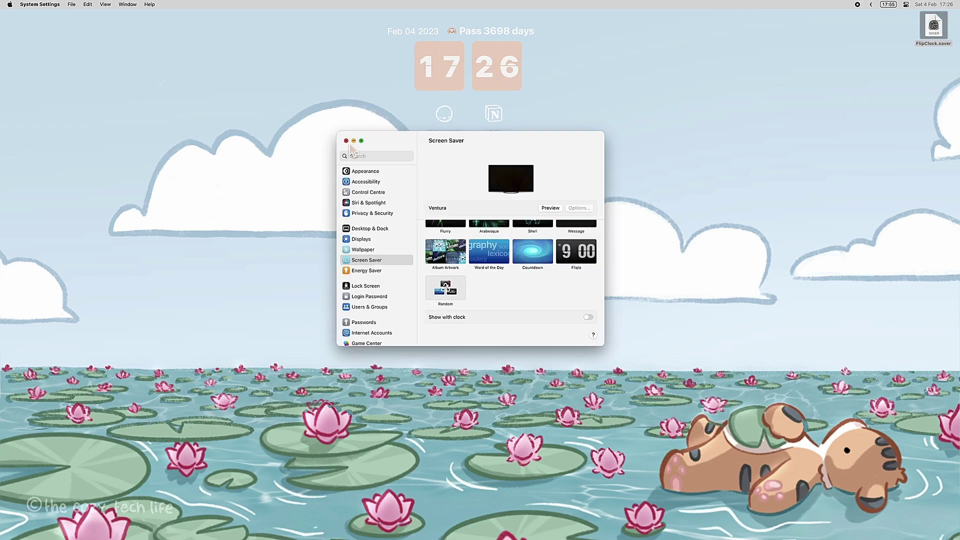
Step: Install FlipClock.saver for this user and select FlipClock as the screen saver, confirming its options
{"action": "left_click", "coordinate": [347, 141]}
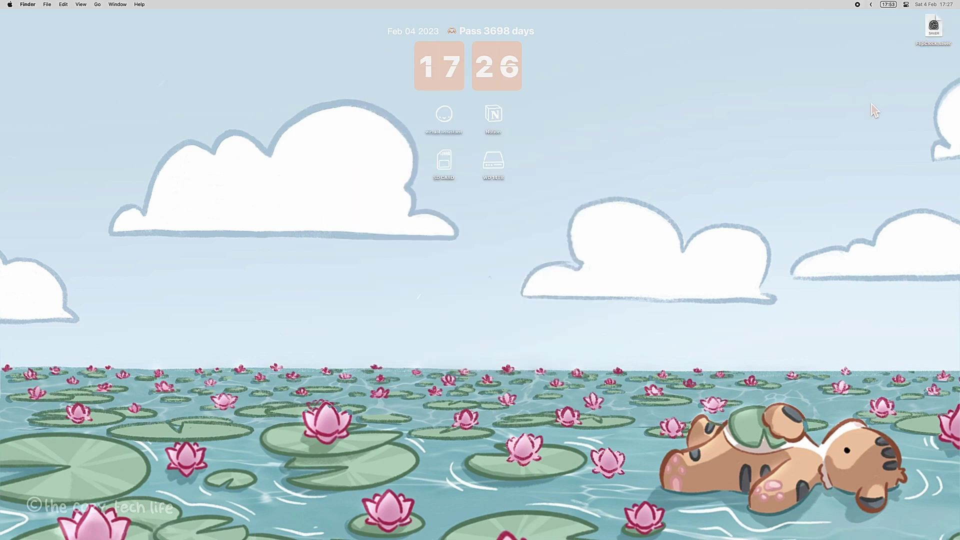
{"action": "double_click", "coordinate": [933, 36]}
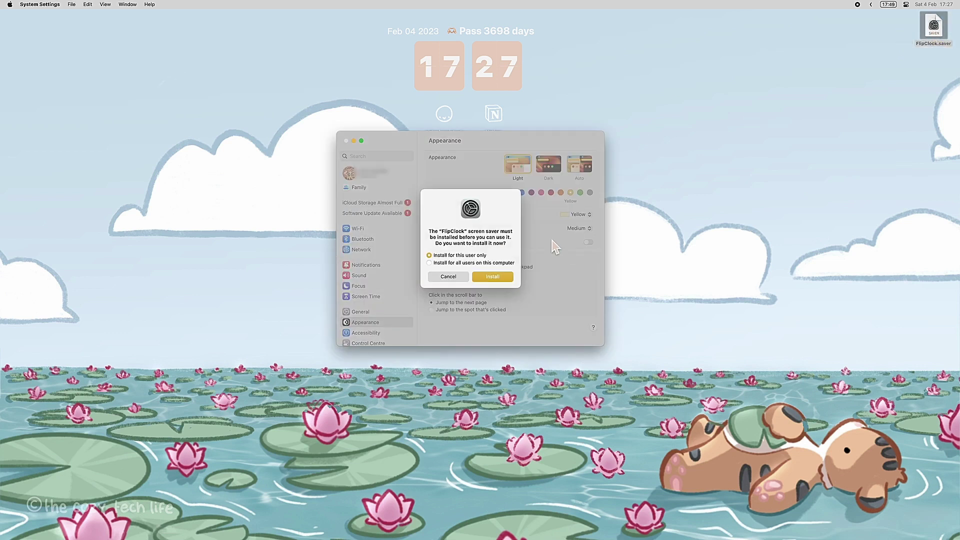
{"action": "left_click", "coordinate": [491, 278]}
{"action": "scroll", "coordinate": [539, 286], "scroll_direction": "down", "scroll_amount": 3}
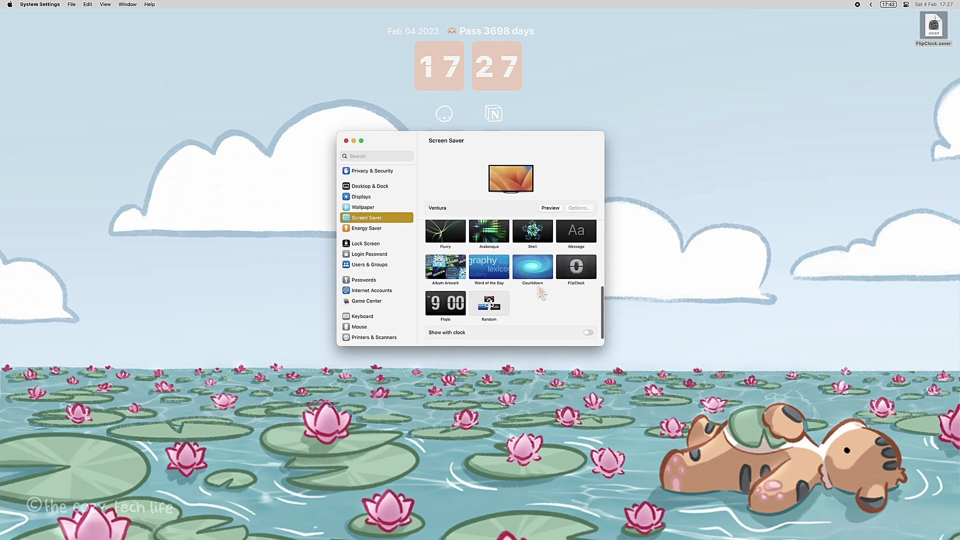
{"action": "left_click", "coordinate": [568, 277]}
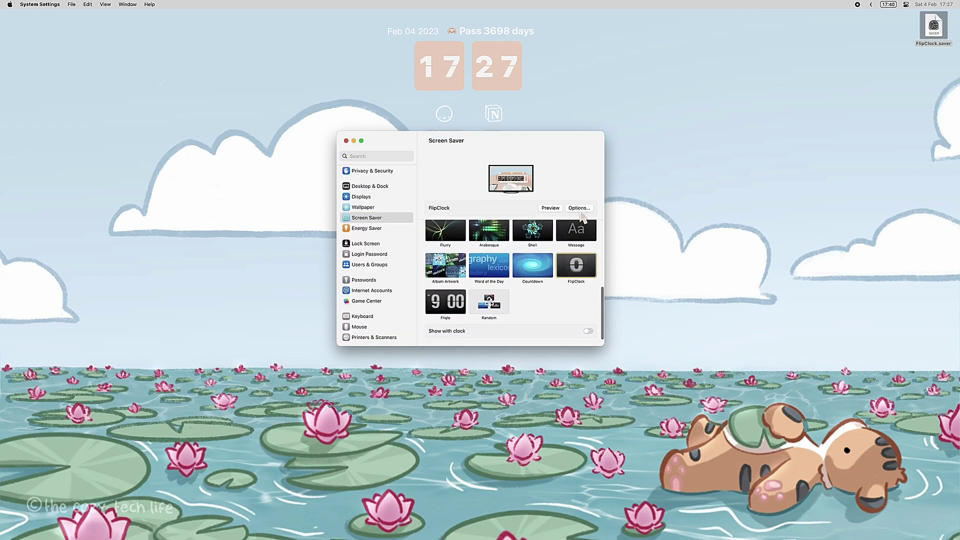
{"action": "left_click", "coordinate": [579, 208]}
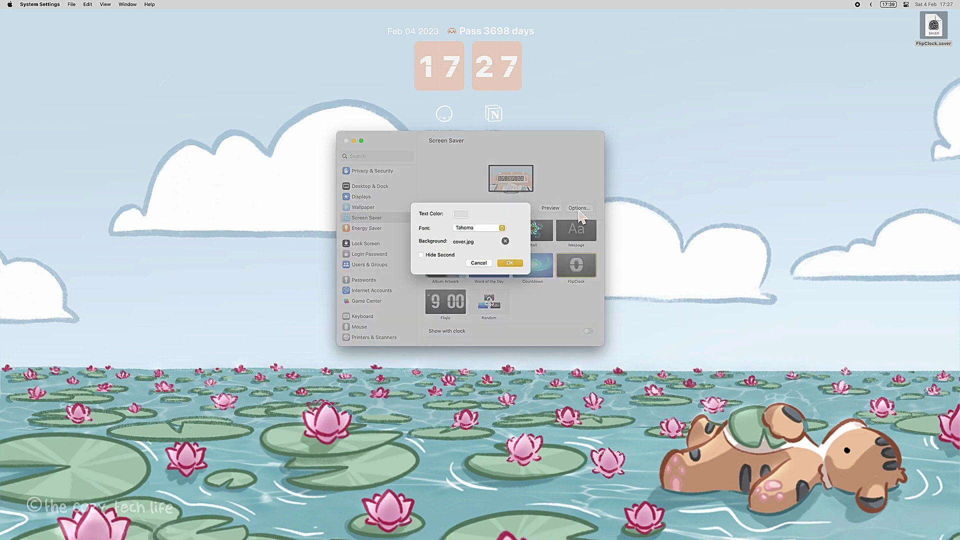
{"action": "left_click", "coordinate": [511, 263]}
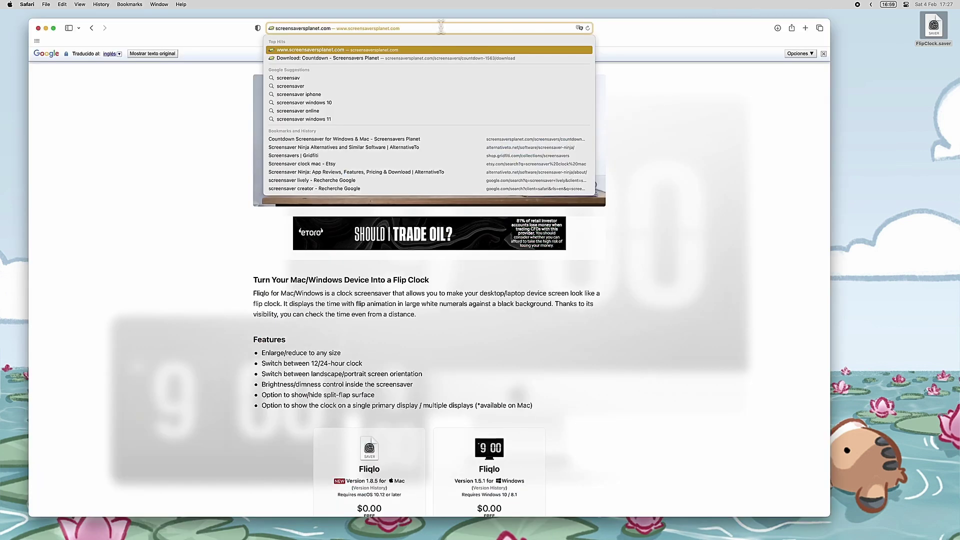
Step: Install the downloaded Countdown.saver and select Countdown as the screen saver, counting from 20/12/2012
{"action": "key", "text": "Return"}
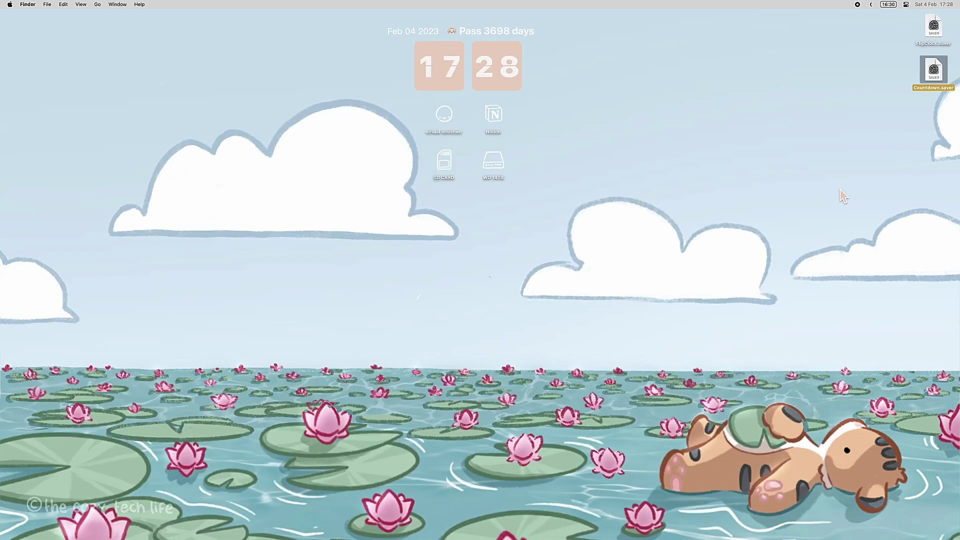
{"action": "double_click", "coordinate": [928, 88]}
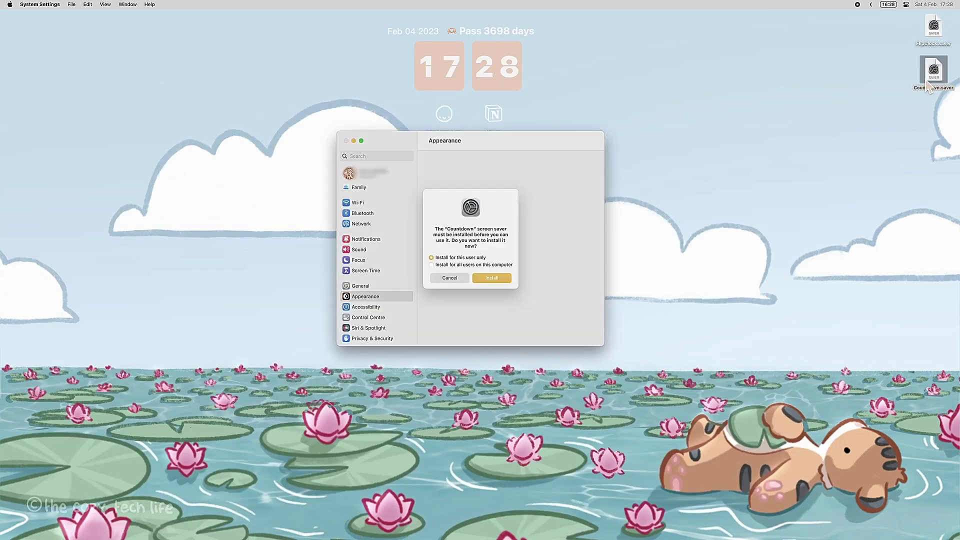
{"action": "left_click", "coordinate": [507, 281]}
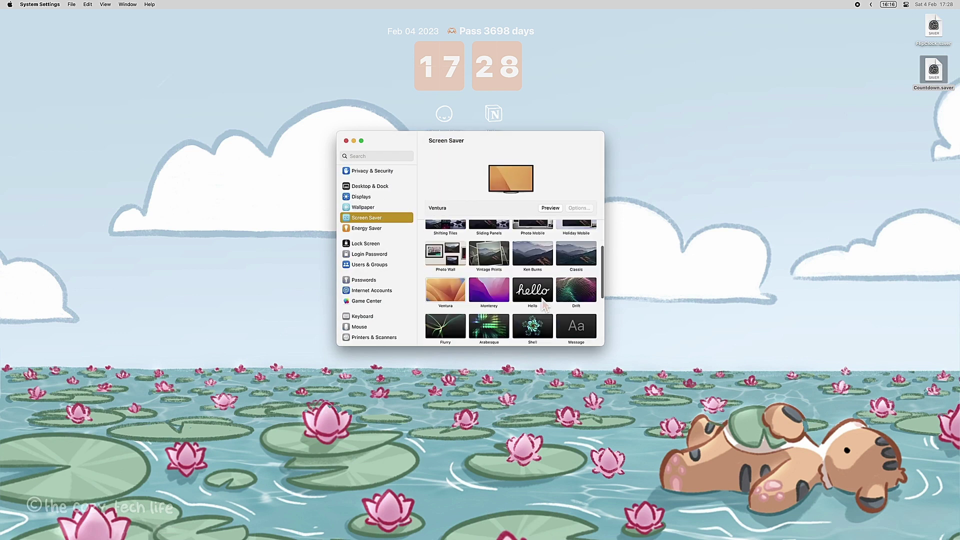
{"action": "scroll", "coordinate": [535, 285], "scroll_direction": "down", "scroll_amount": 4}
{"action": "left_click", "coordinate": [542, 290]}
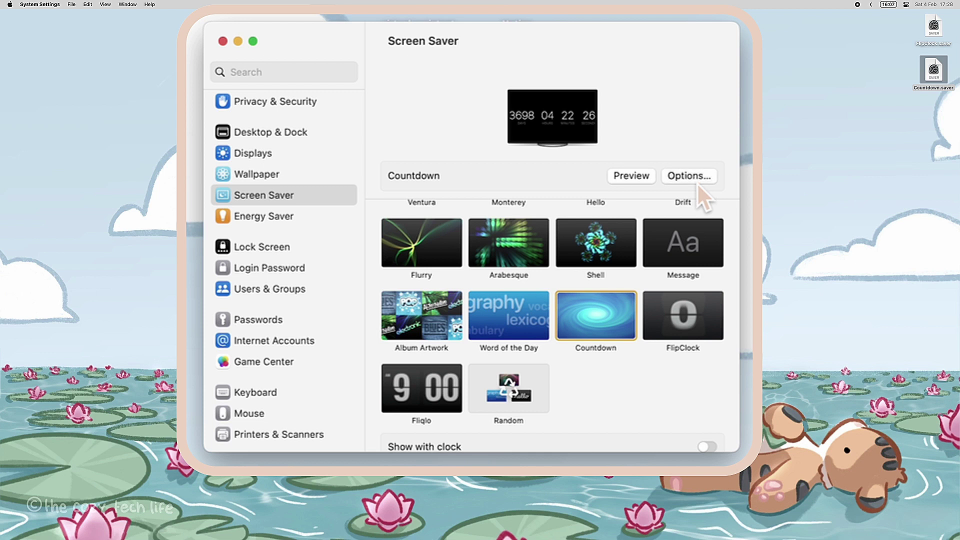
{"action": "left_click", "coordinate": [579, 208]}
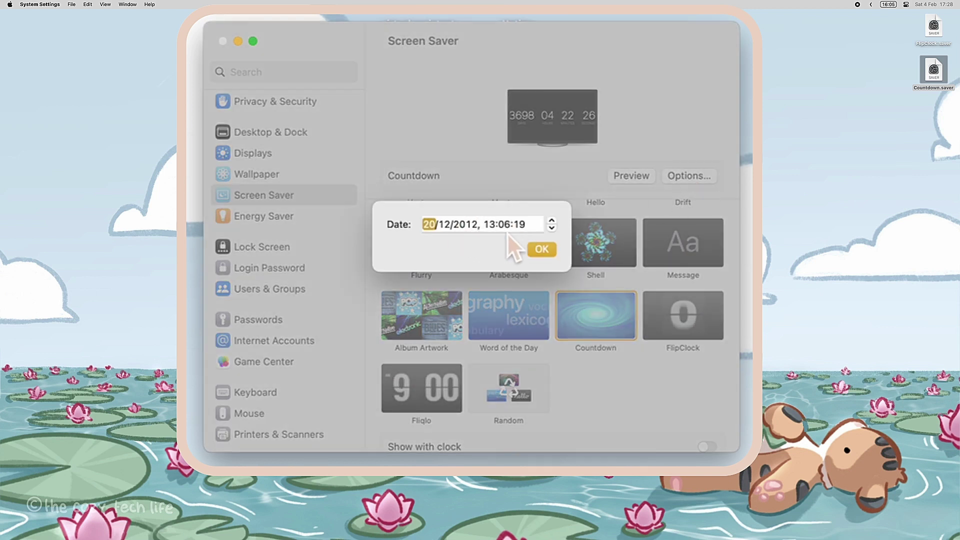
{"action": "left_click", "coordinate": [547, 253]}
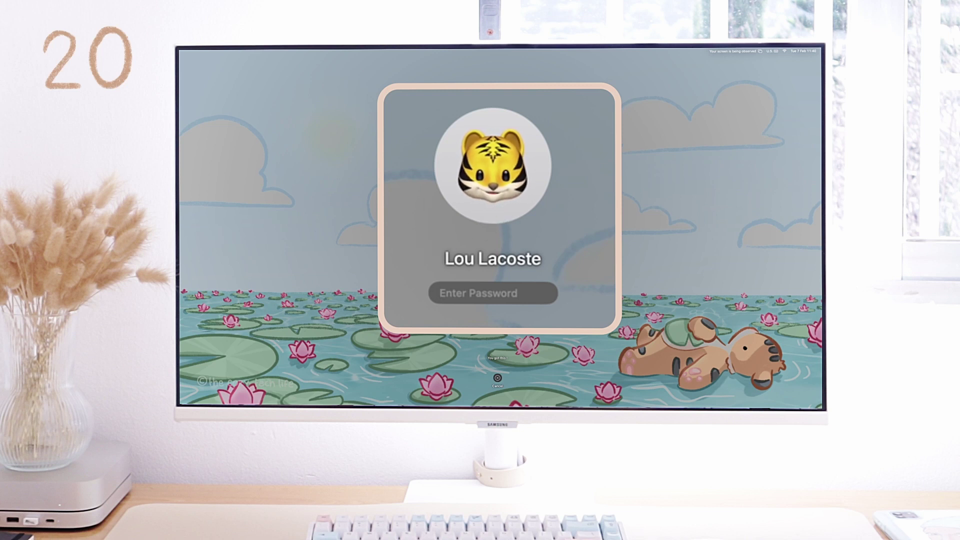
Step: Unlock the Mac by entering the account password at the lock screen
{"action": "type", "text": "••"}
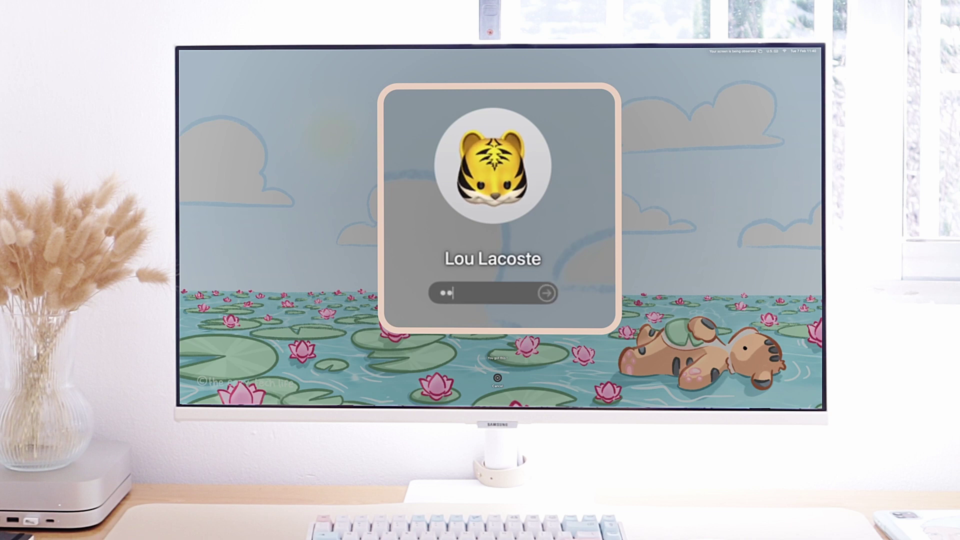
{"action": "key", "text": "Return"}
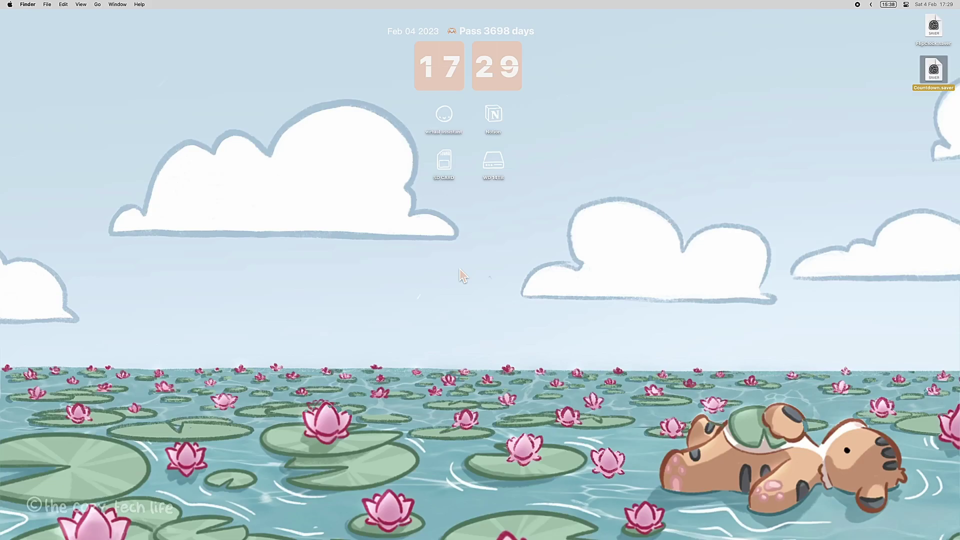
Step: Reopen System Settings and save the tiger Memoji as the Apple ID profile picture
{"action": "left_click", "coordinate": [10, 5]}
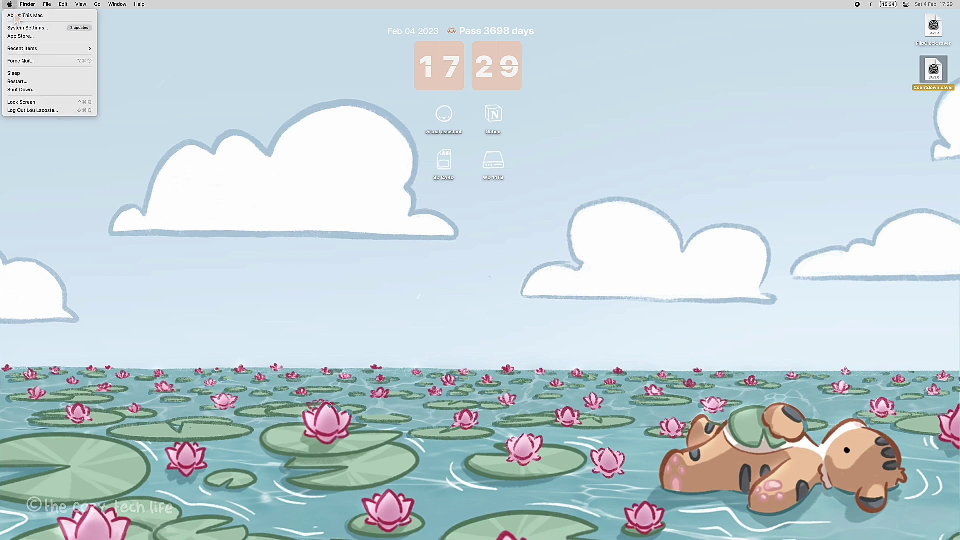
{"action": "left_click", "coordinate": [20, 28]}
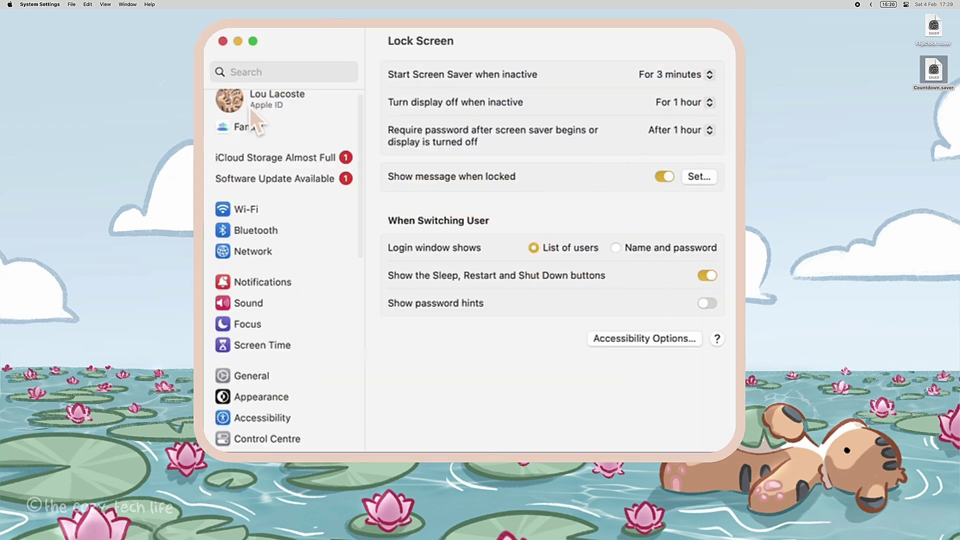
{"action": "left_click", "coordinate": [372, 172]}
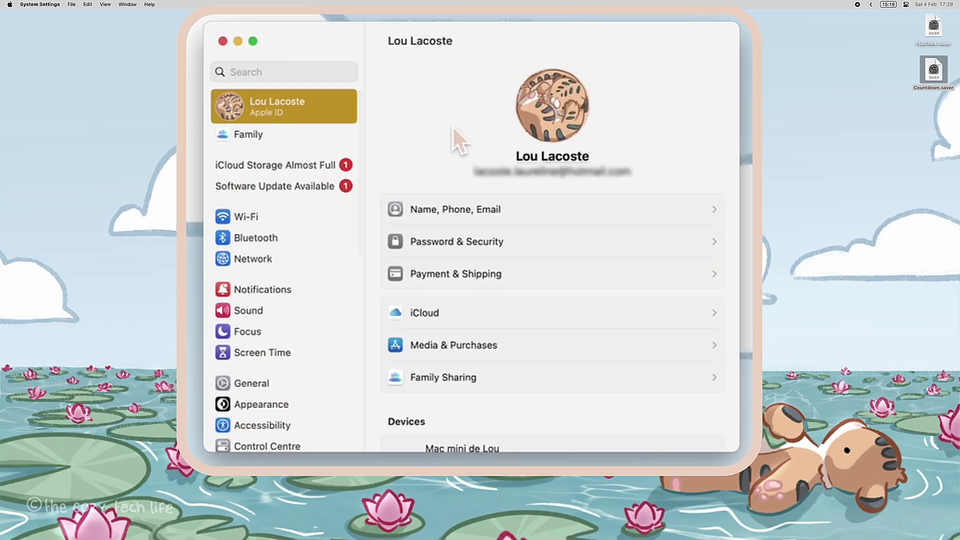
{"action": "left_click", "coordinate": [540, 124]}
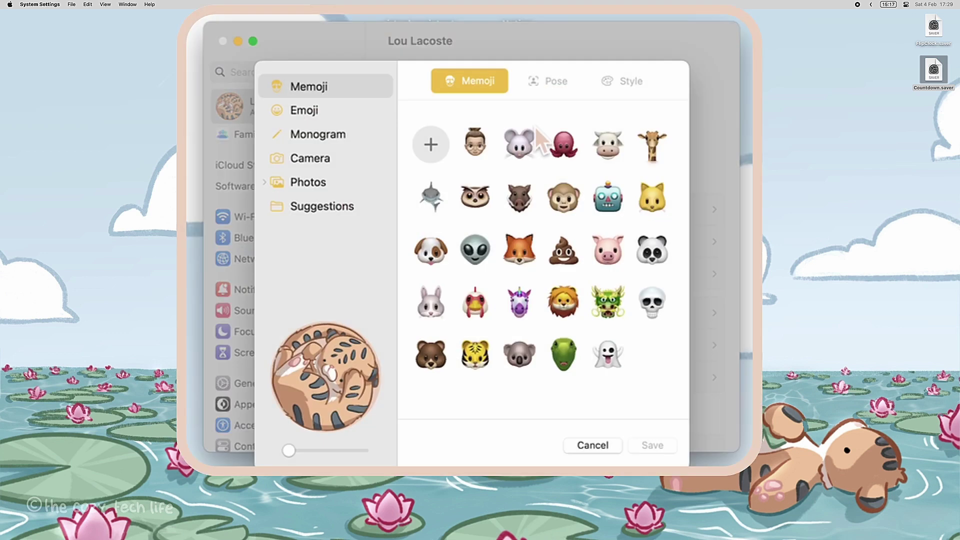
{"action": "left_click", "coordinate": [474, 358]}
{"action": "left_click", "coordinate": [650, 445]}
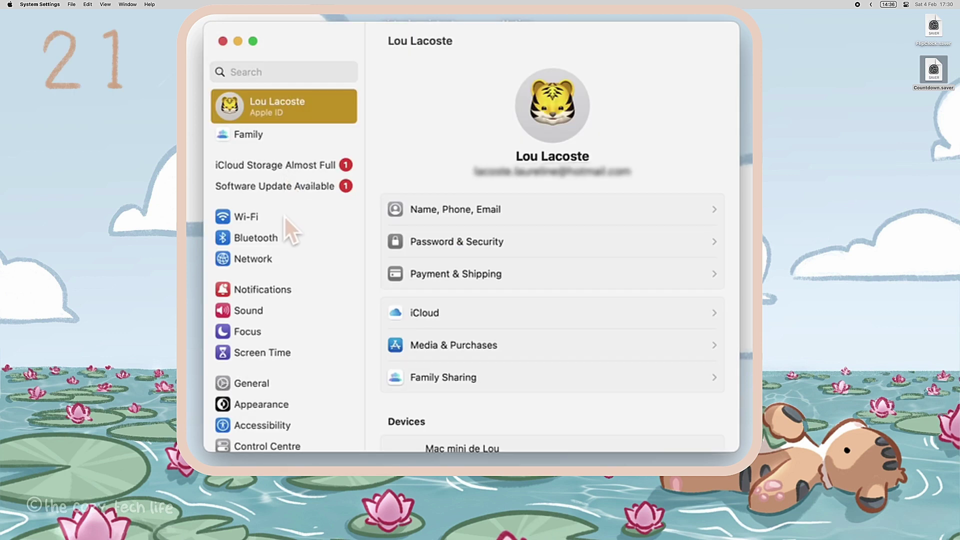
{"action": "scroll", "coordinate": [283, 313], "scroll_direction": "down", "scroll_amount": 10}
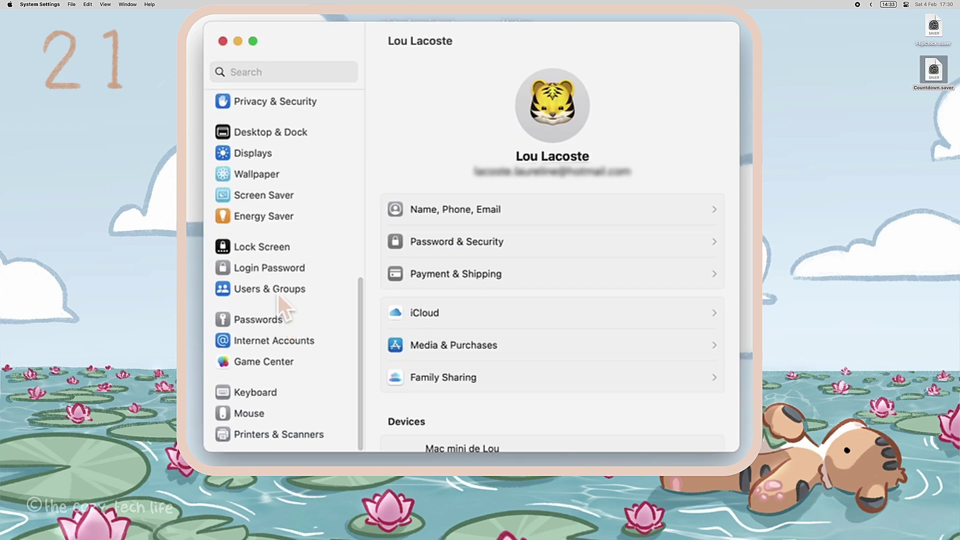
Step: Set the Lock Screen message to 'If you find this macbook, please contact me' with contact details
{"action": "left_click", "coordinate": [272, 249]}
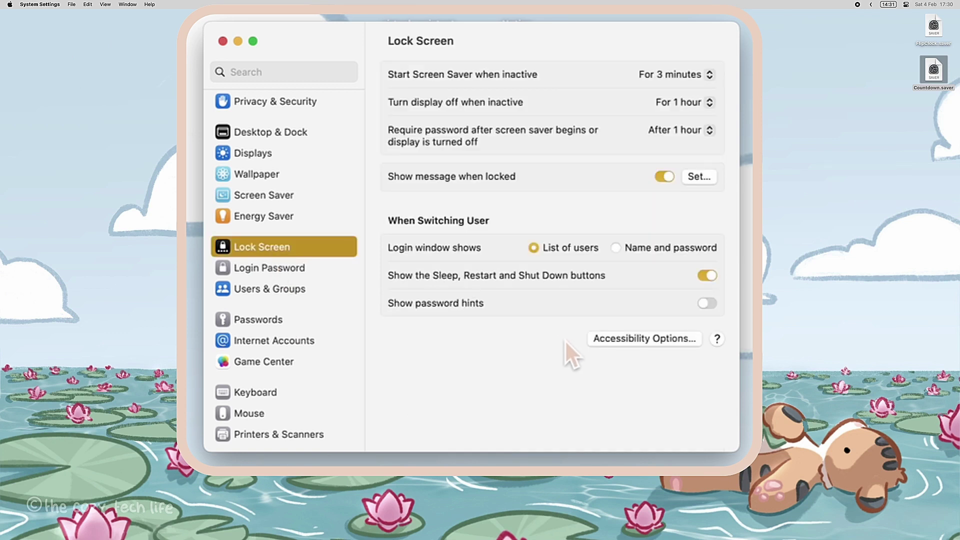
{"action": "left_click", "coordinate": [697, 177]}
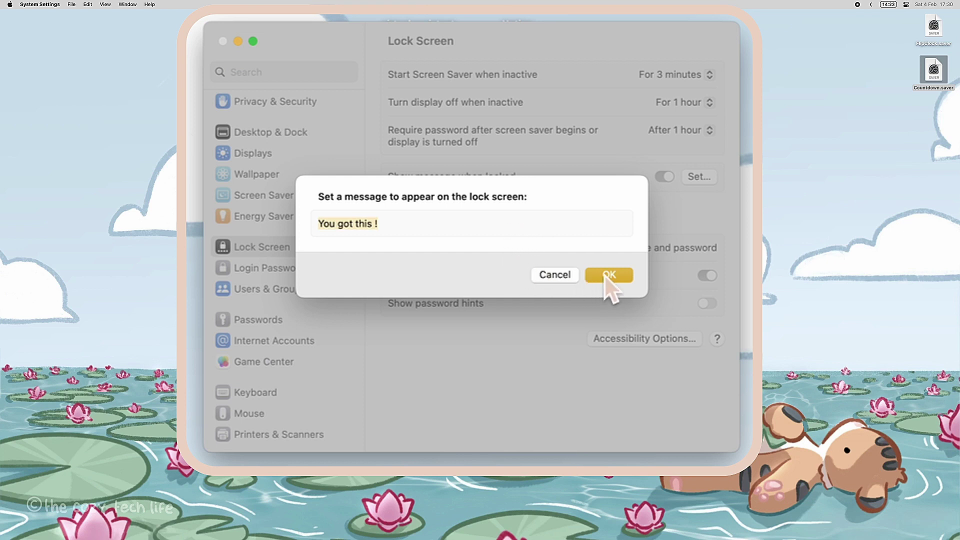
{"action": "type", "text": "If y"}
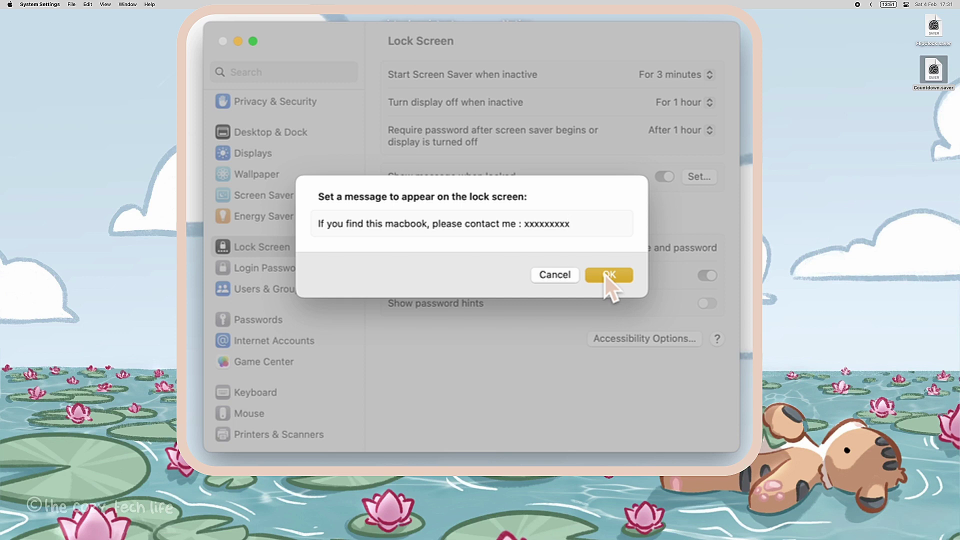
{"action": "left_click", "coordinate": [609, 275]}
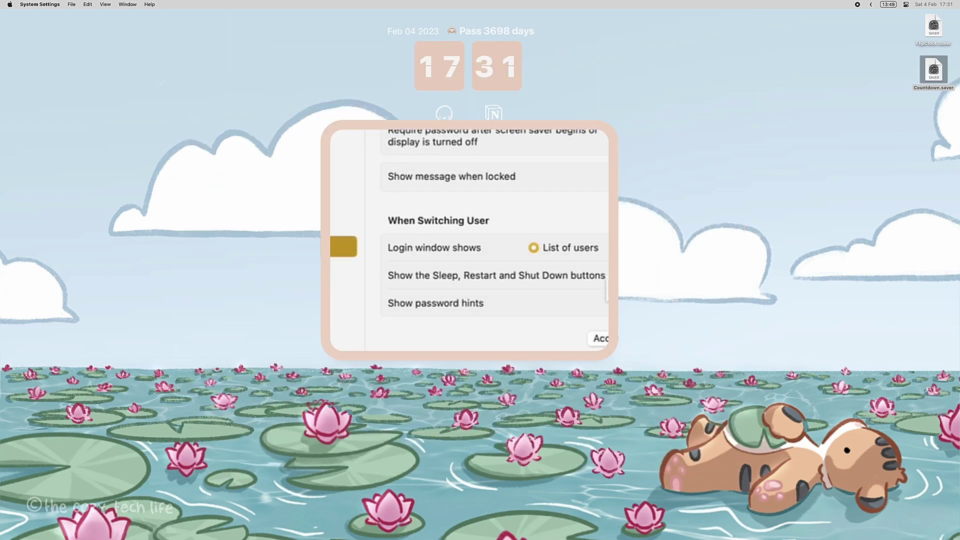